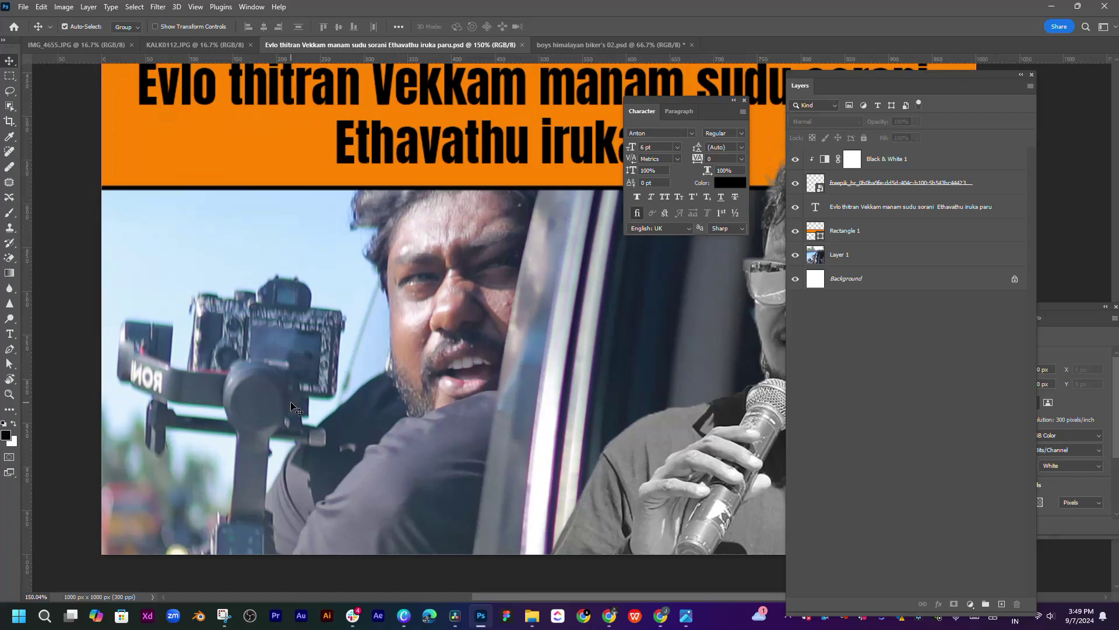
Draw a rectangle over the lower middle of the photo and round its corners
key("u")
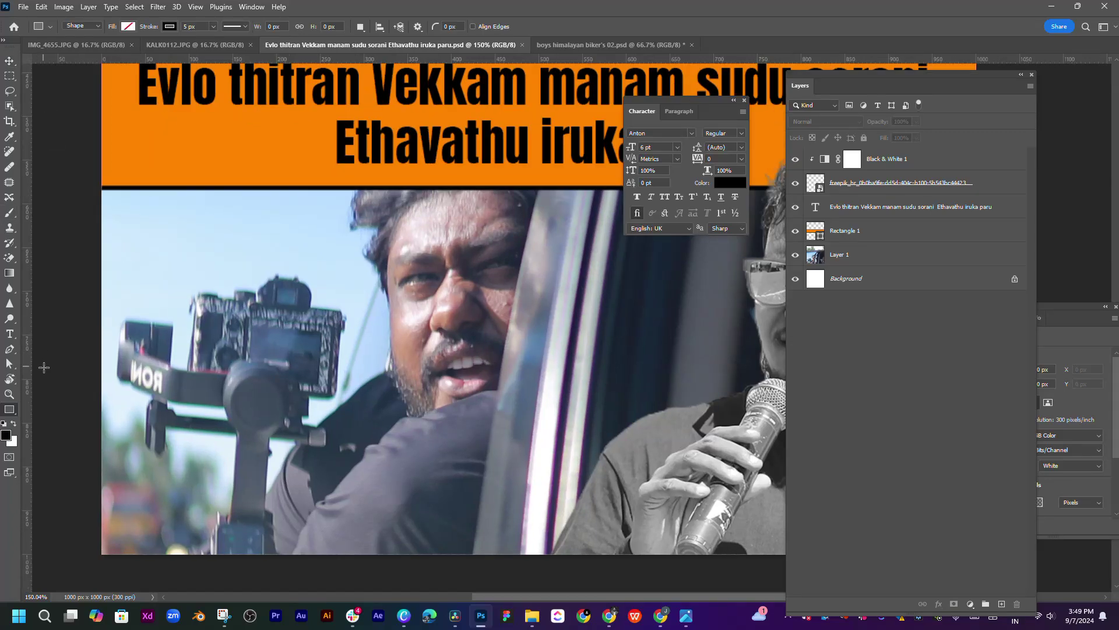
left_click_drag(283, 325, 611, 437)
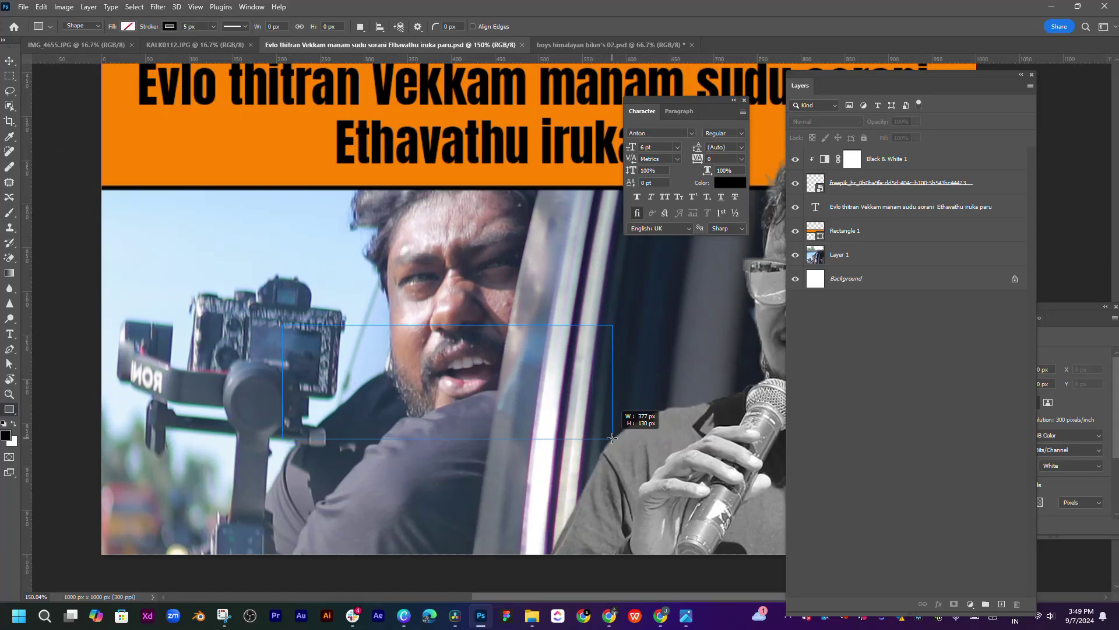
left_click_drag(600, 337, 587, 350)
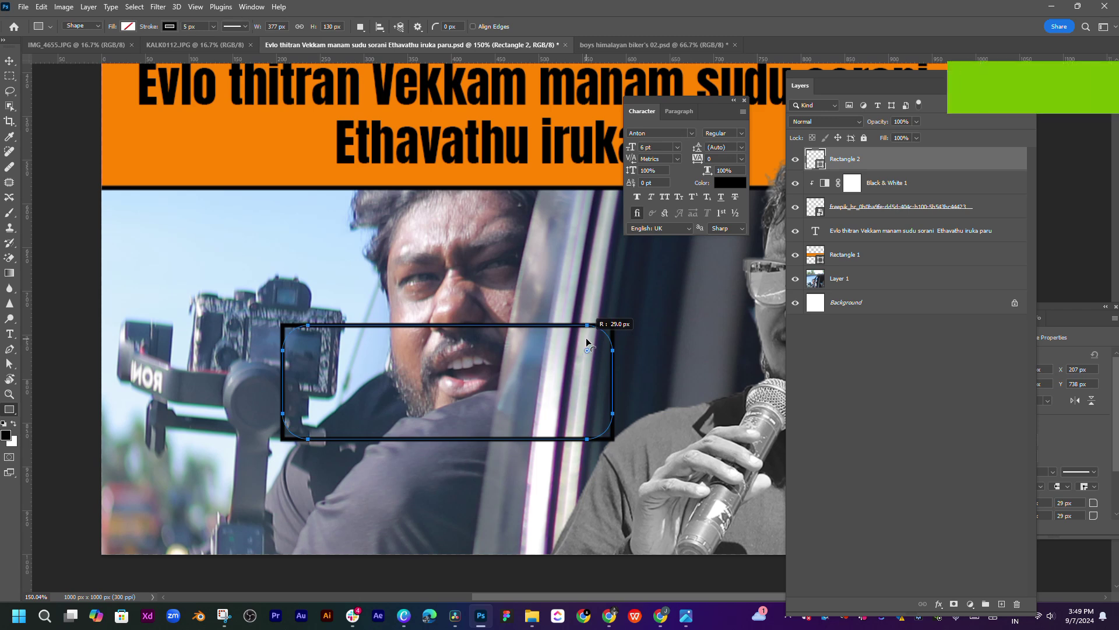
Give the rounded rectangle a white fill and no outline
left_click(132, 27)
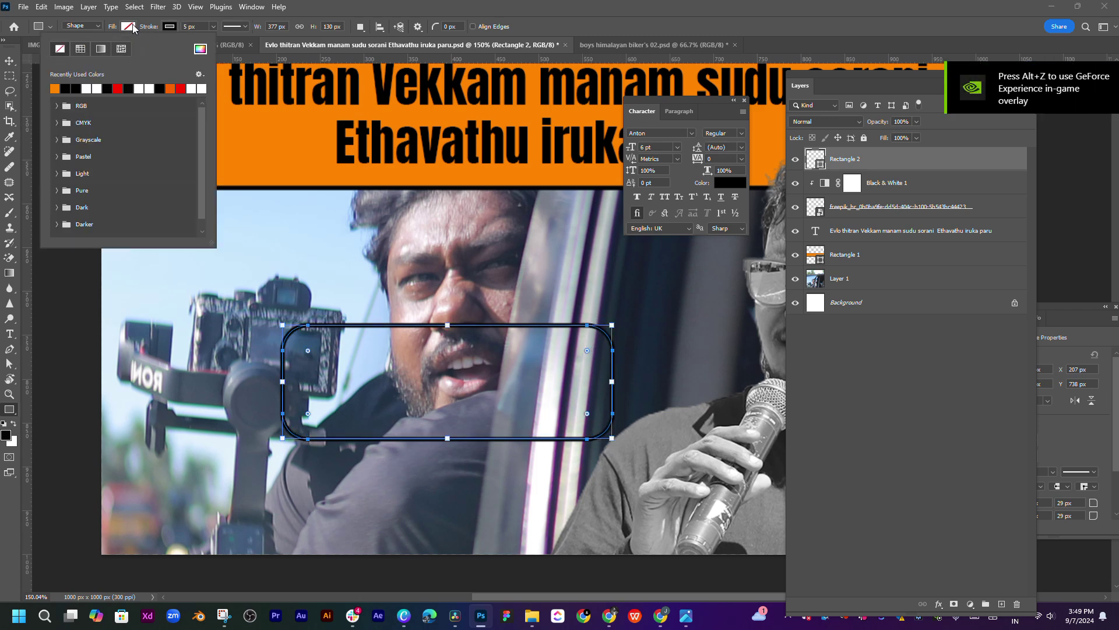
left_click(136, 89)
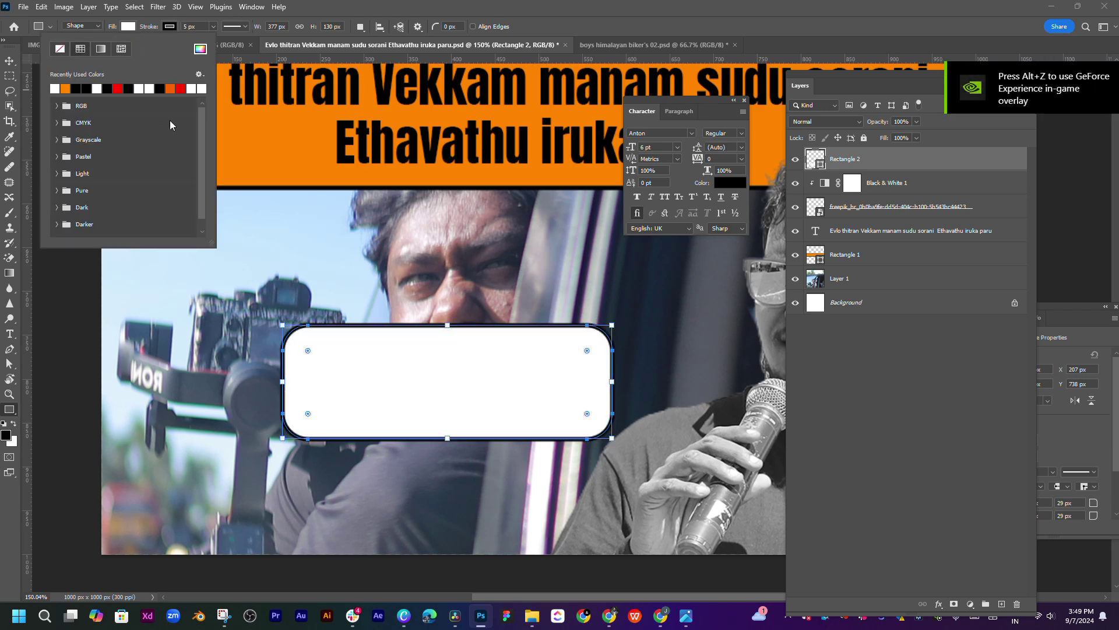
left_click(170, 27)
left_click(101, 49)
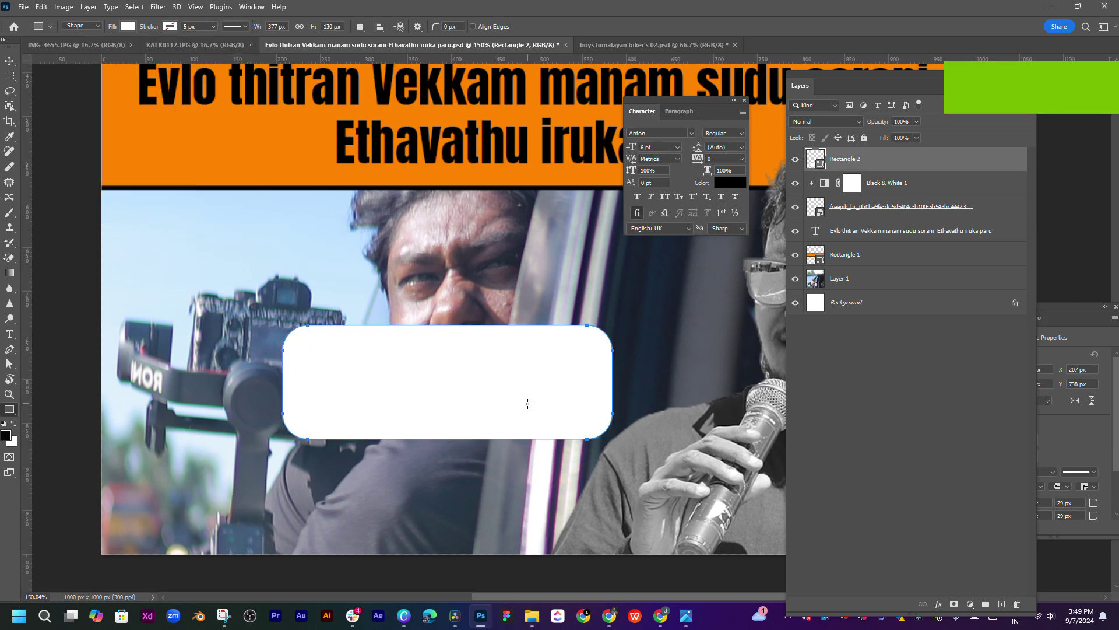
left_click(535, 330)
left_click(588, 259)
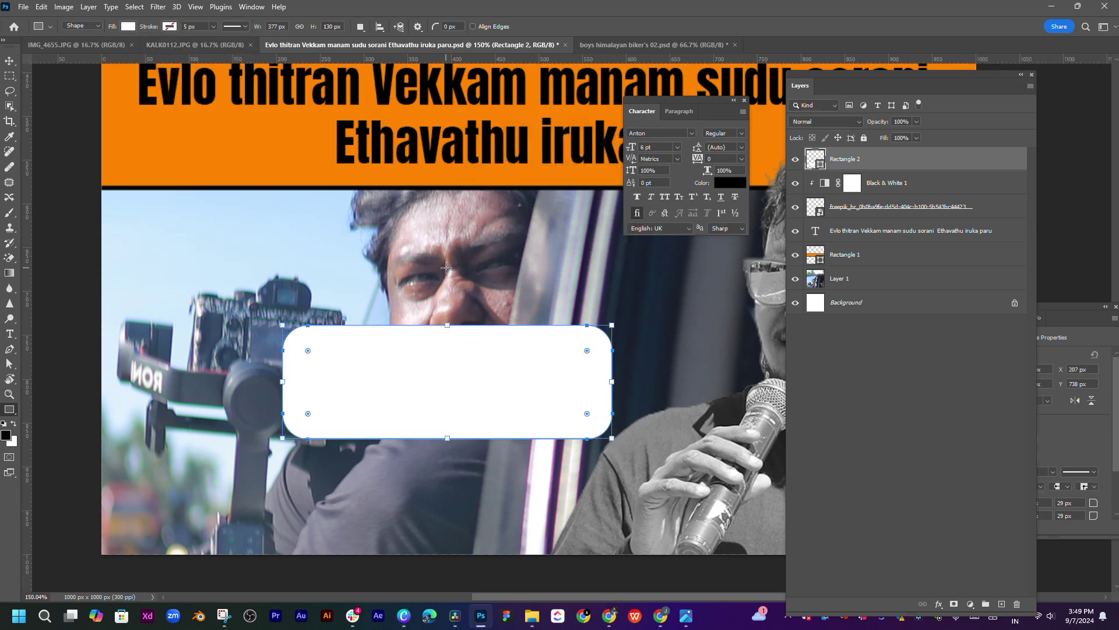
Paste the caption as a new text layer above the photo and move it down
left_click(839, 278)
key("t")
left_click(389, 261)
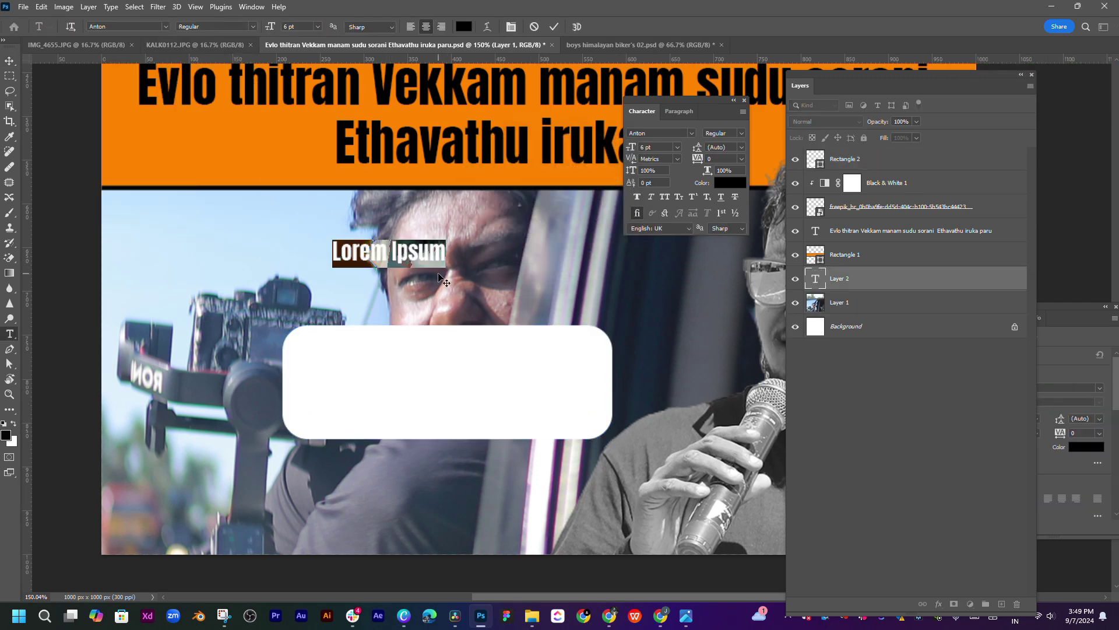
type("Athu ethana kilometer ku angutu iruku")
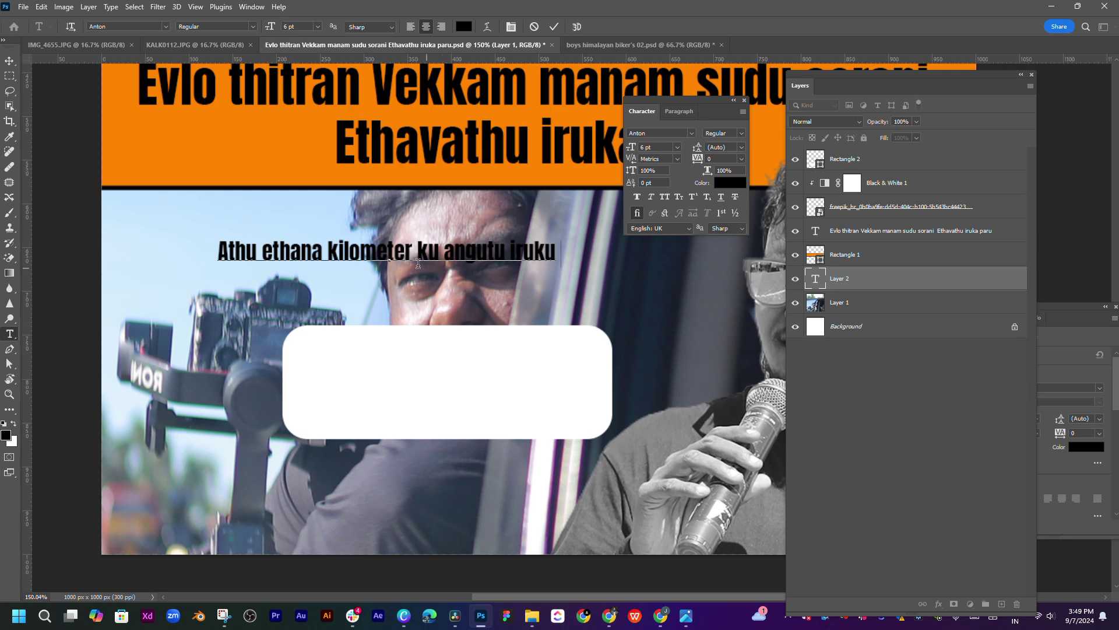
left_click(9, 60)
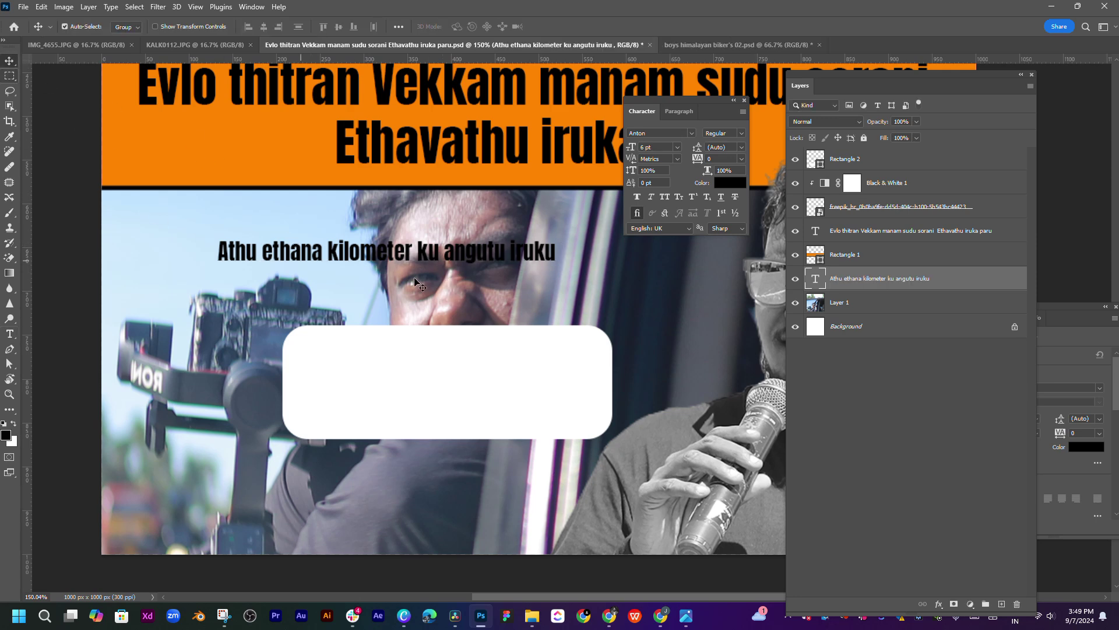
left_click_drag(409, 259, 484, 316)
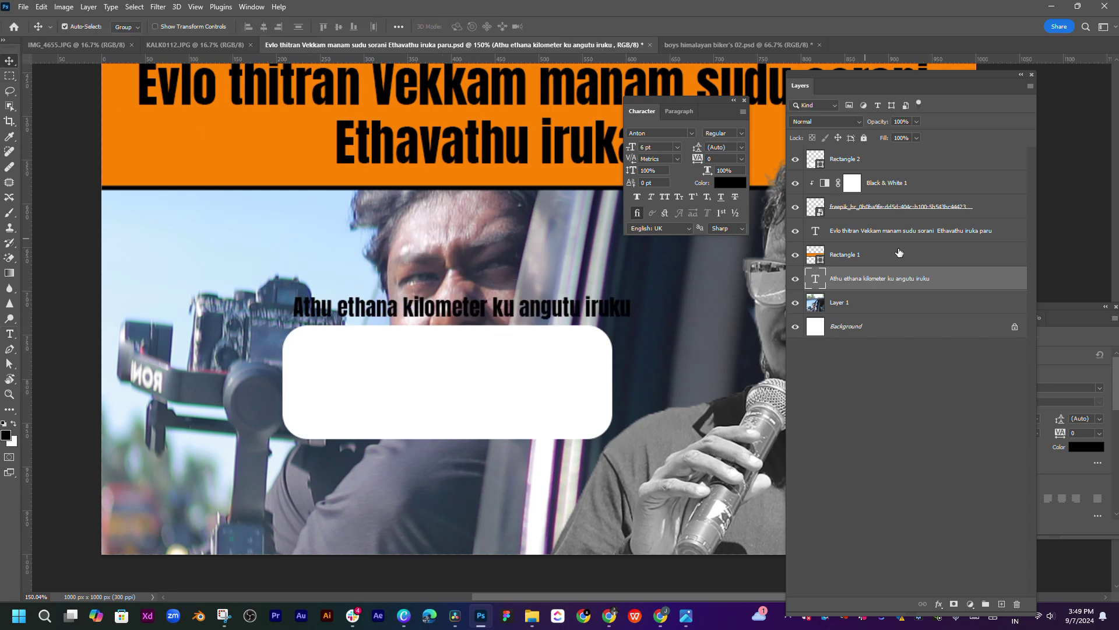
Move the caption layer to the top of the stack and into the white box
left_click_drag(898, 274, 898, 150)
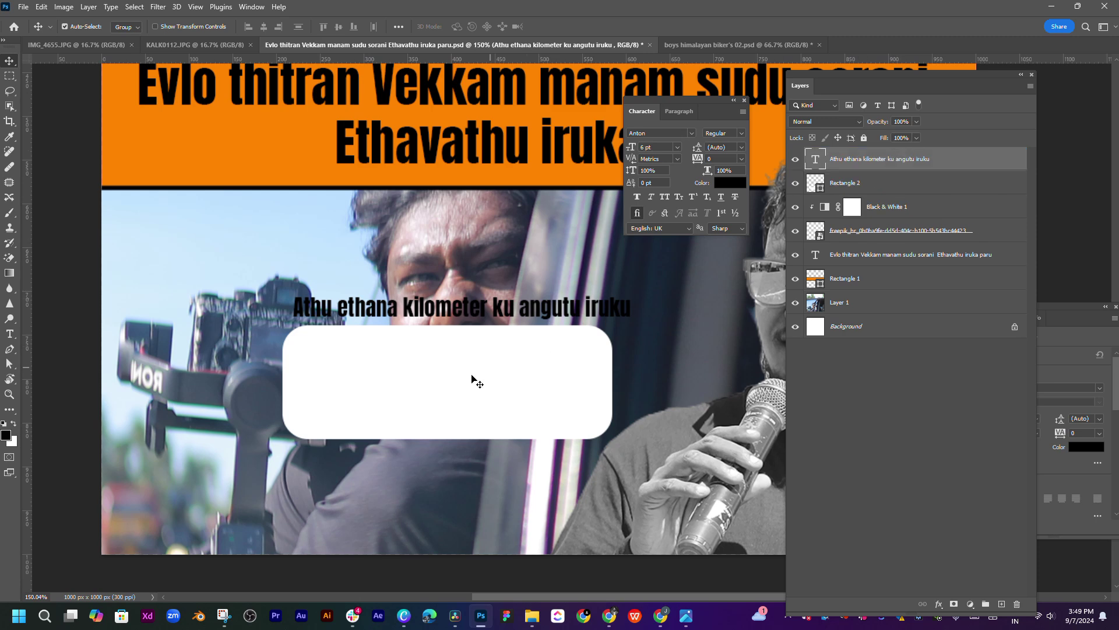
scroll(449, 387, "up", 3)
scroll(449, 385, "up", 1)
left_click_drag(442, 284, 412, 239)
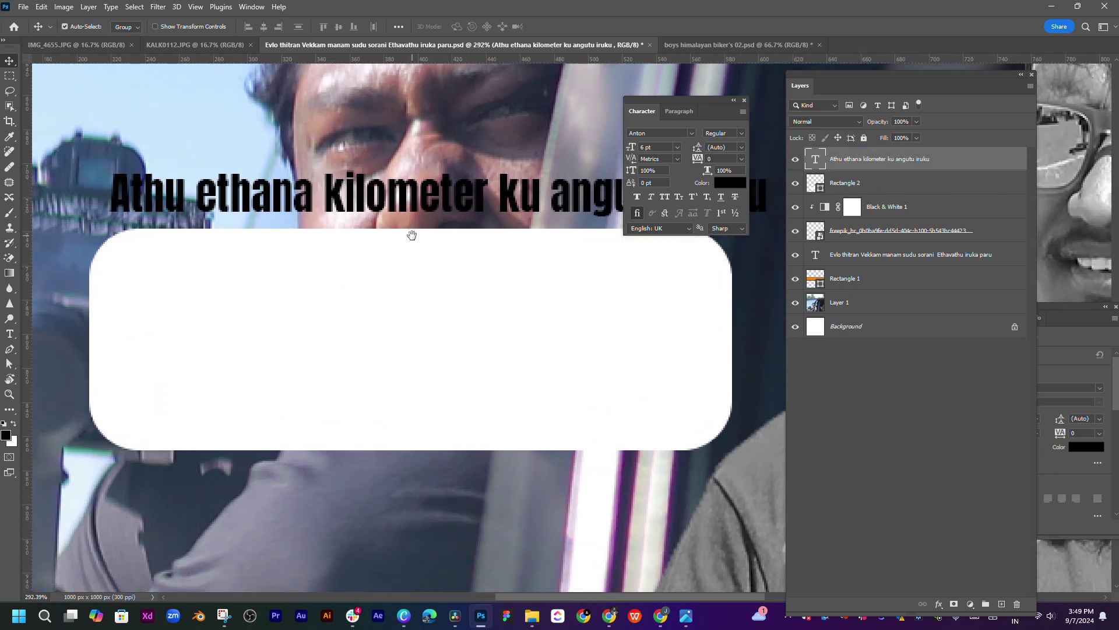
left_click_drag(430, 201, 431, 326)
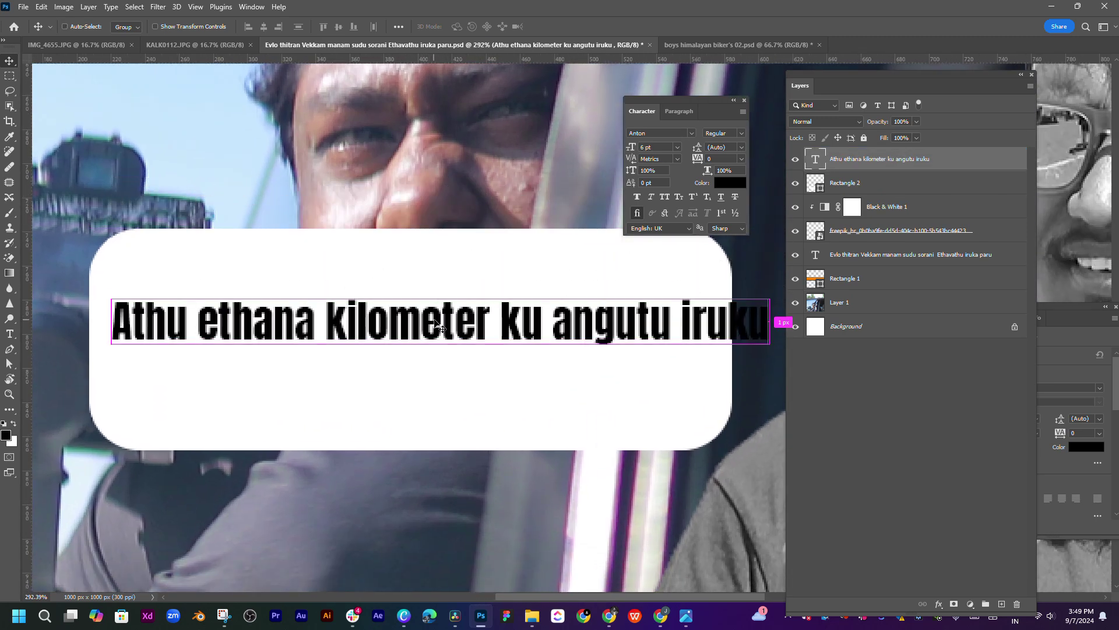
Scale the caption narrower to fit and break it onto two lines before 'ku'
key("ctrl+t")
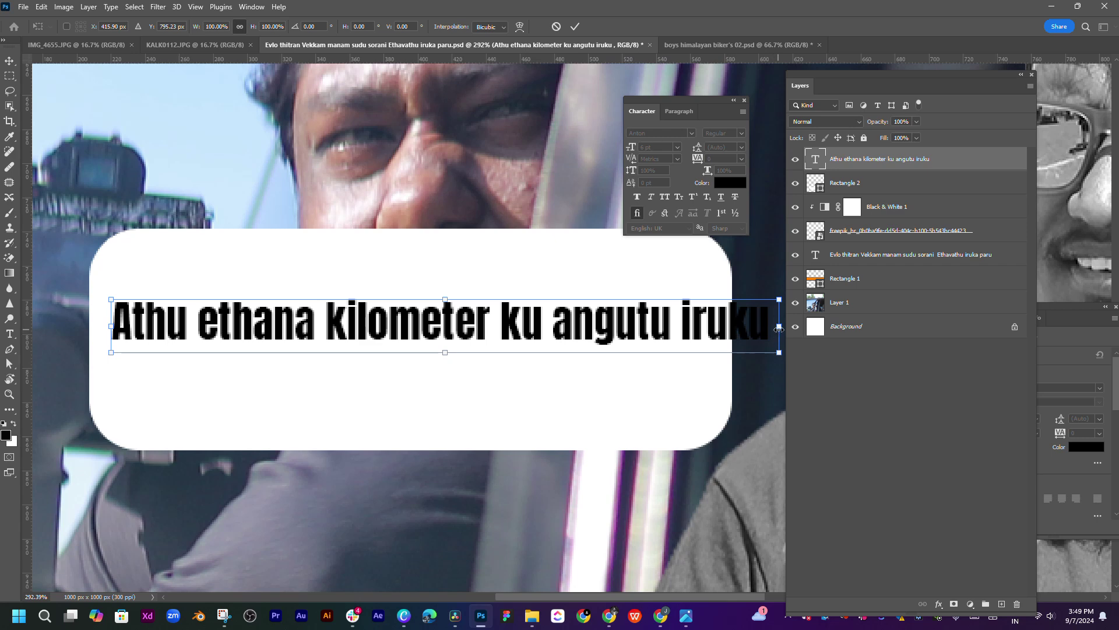
left_click_drag(778, 329, 668, 327)
key("Return")
double_click(420, 317)
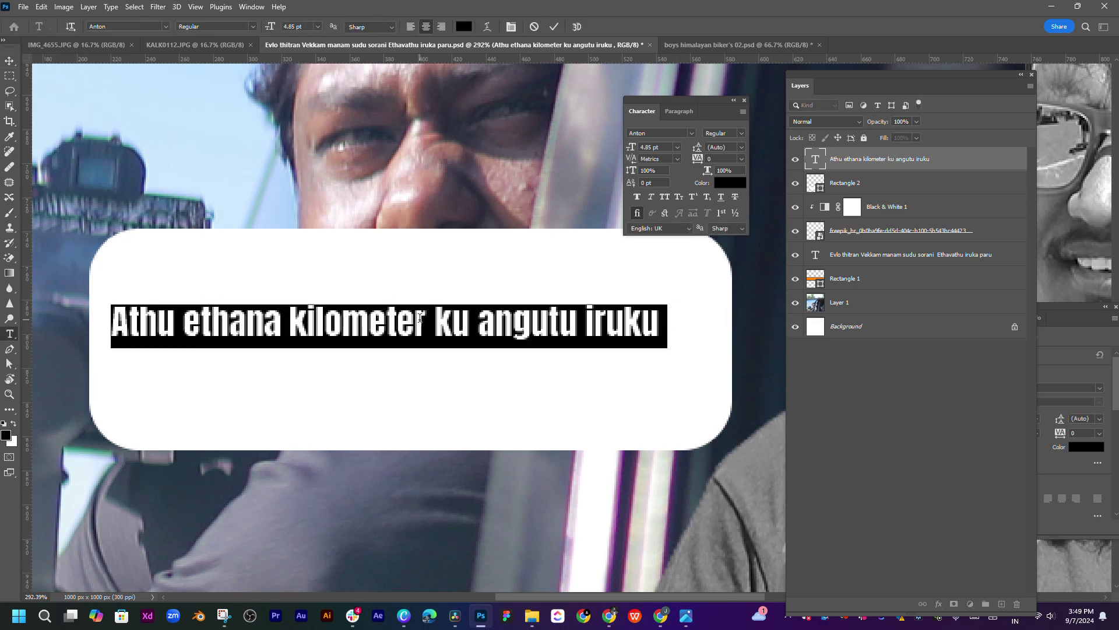
left_click(436, 319)
key("Return")
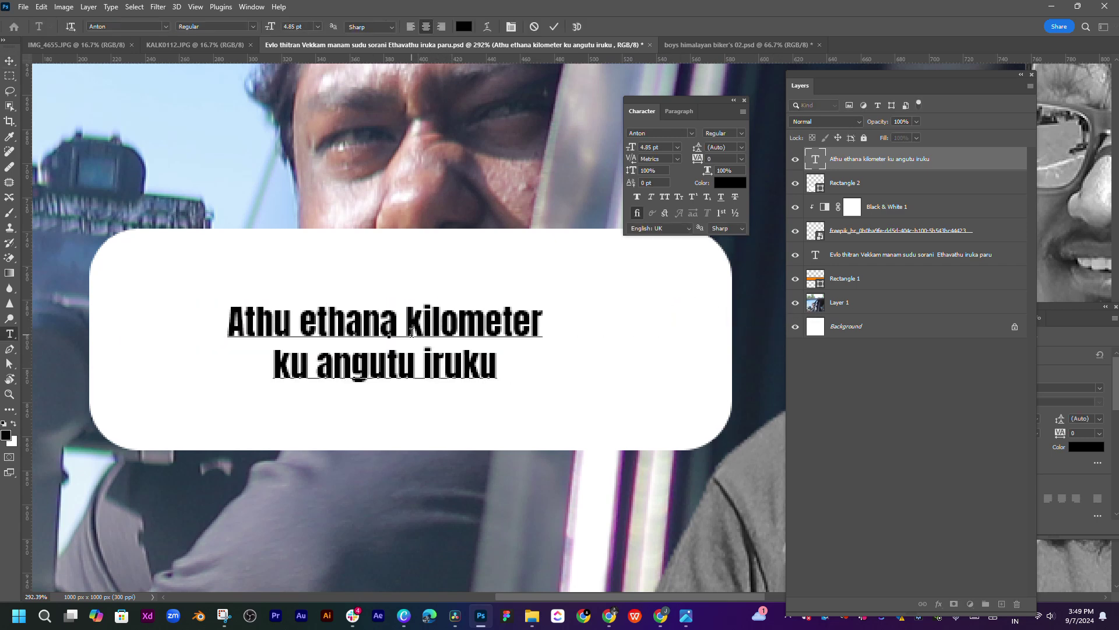
key("ctrl+a")
Preview fonts in the font list and apply Candy Beans to the two-line caption
left_click(691, 134)
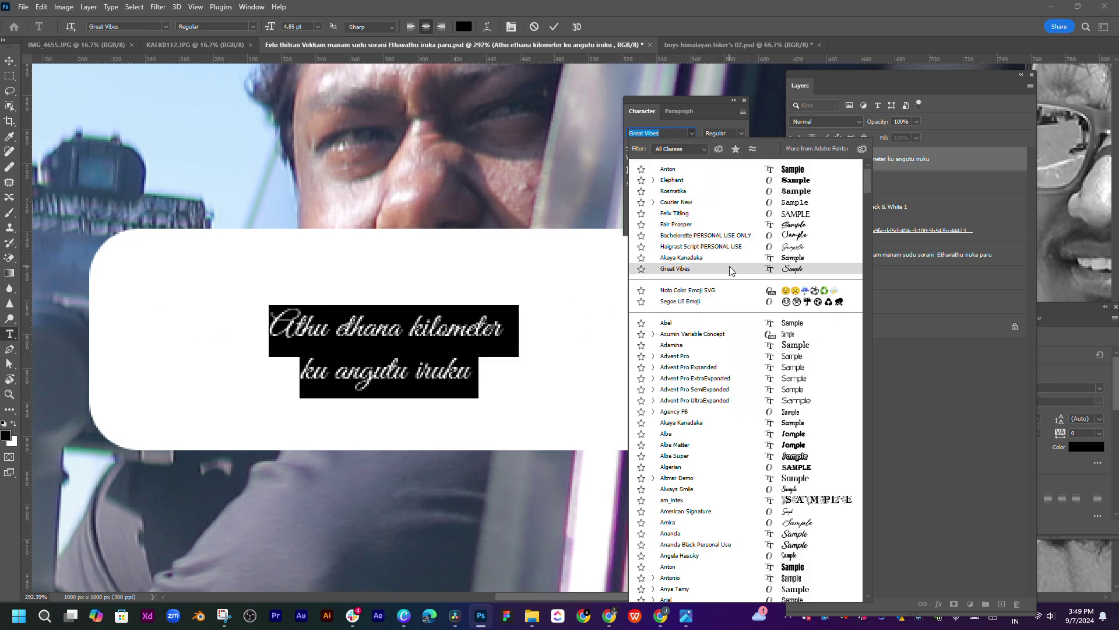
scroll(740, 373, "down", 3)
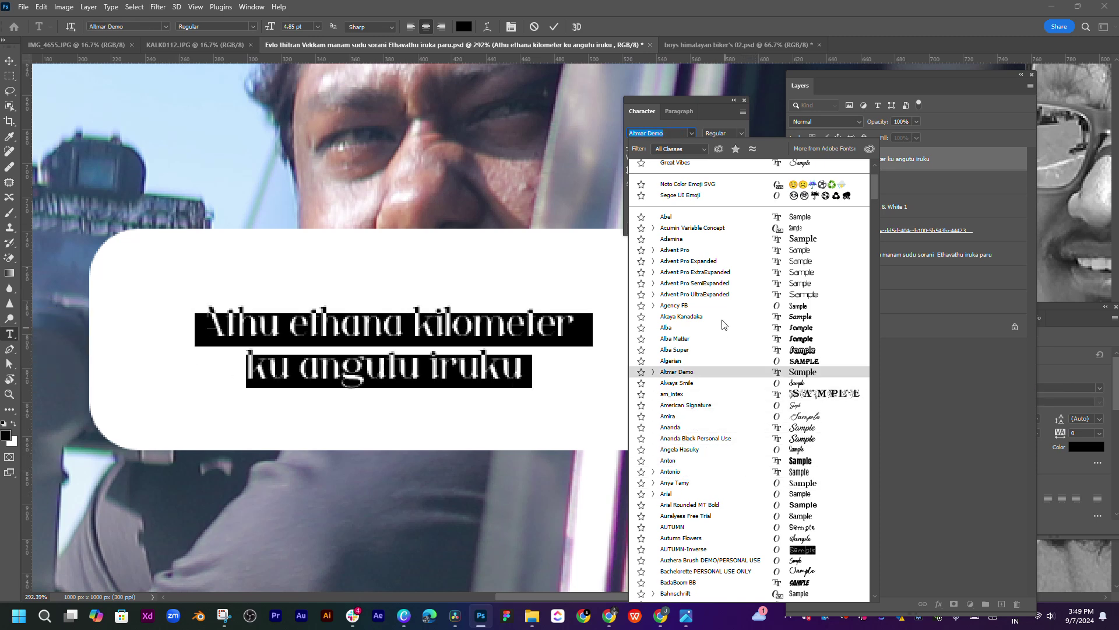
scroll(710, 312, "down", 3)
scroll(710, 312, "down", 3)
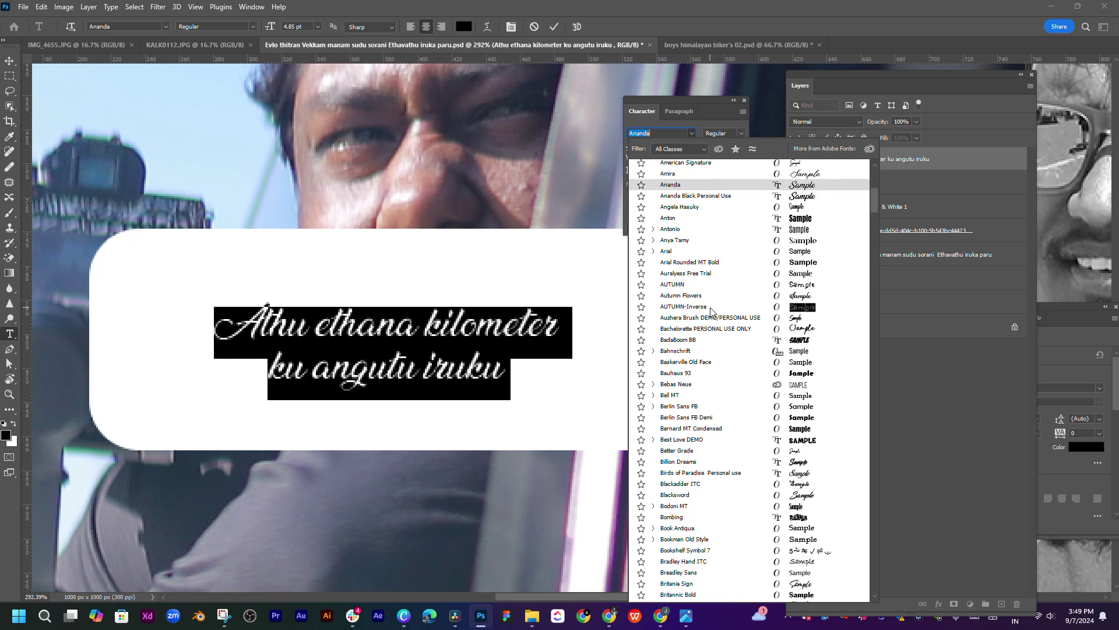
scroll(710, 311, "down", 2)
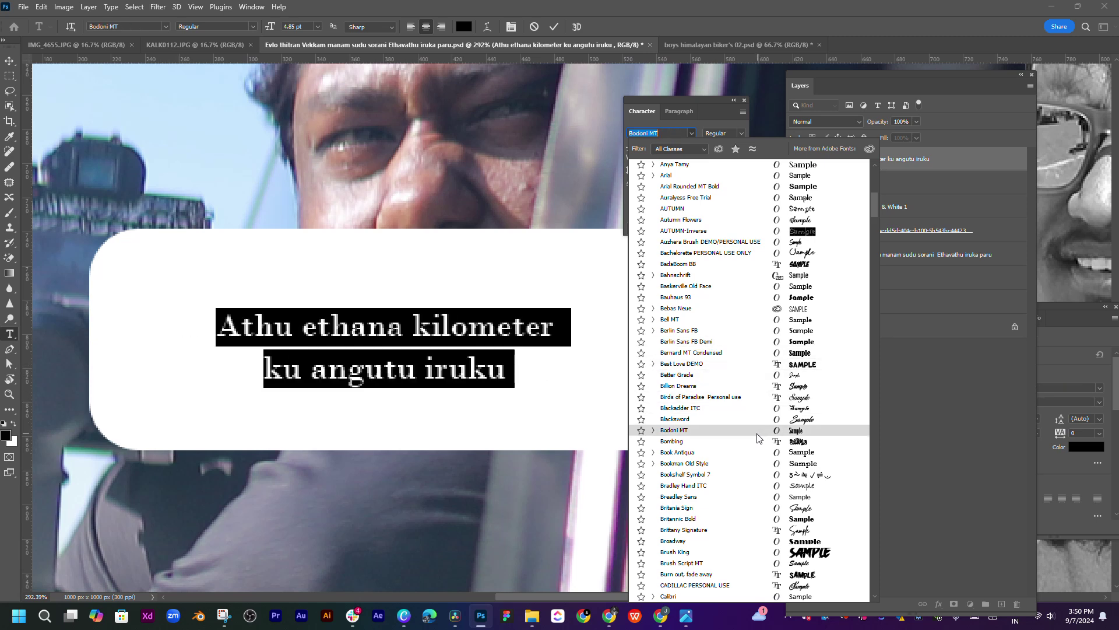
scroll(757, 438, "down", 3)
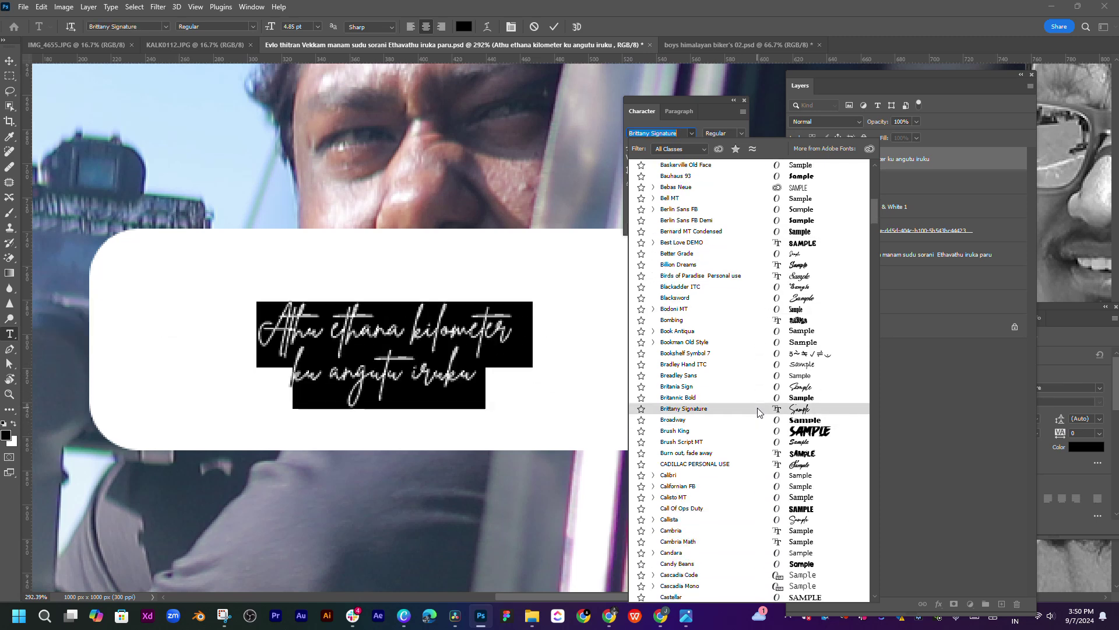
scroll(761, 390, "down", 3)
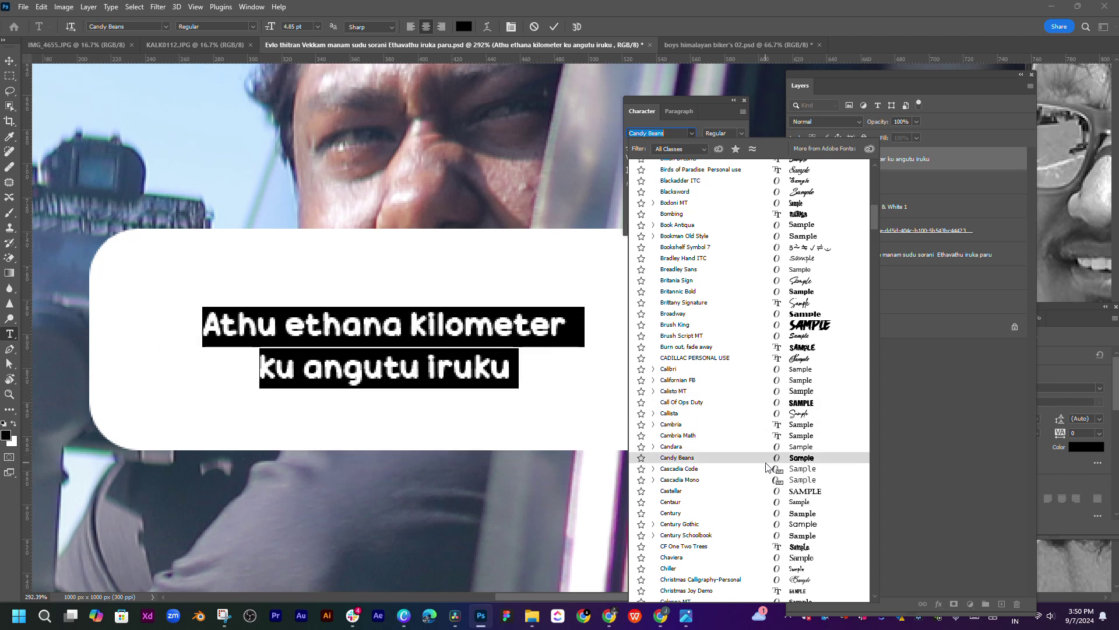
left_click(338, 337)
Enlarge the Candy Beans caption to about 150% (7.26 pt) inside the white box
key("ctrl+Return")
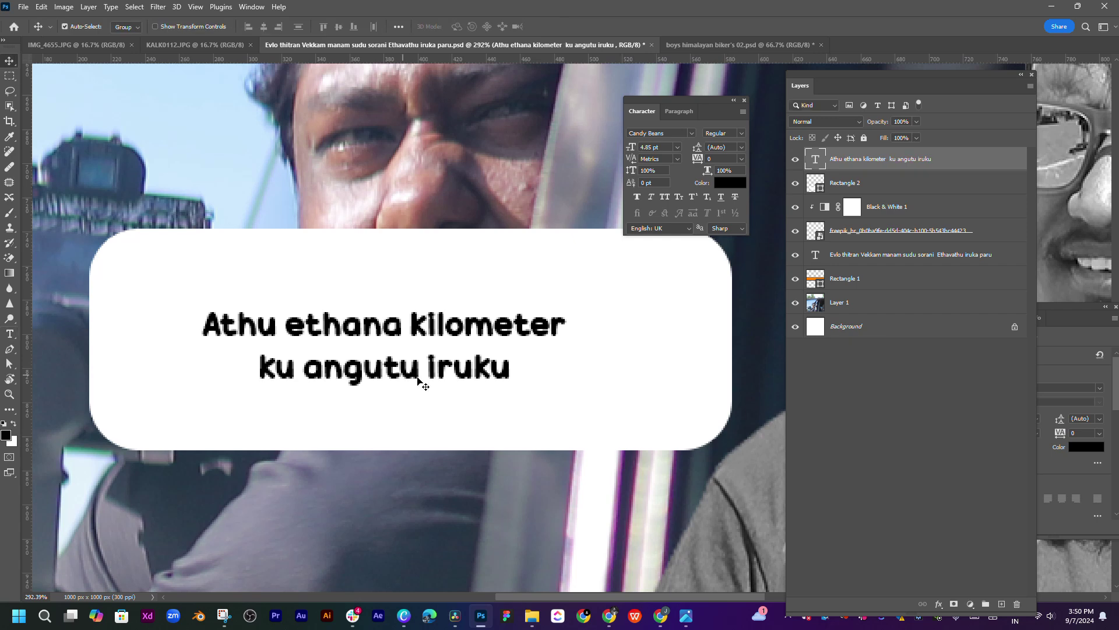
key("ctrl+t")
left_click_drag(576, 348, 694, 324)
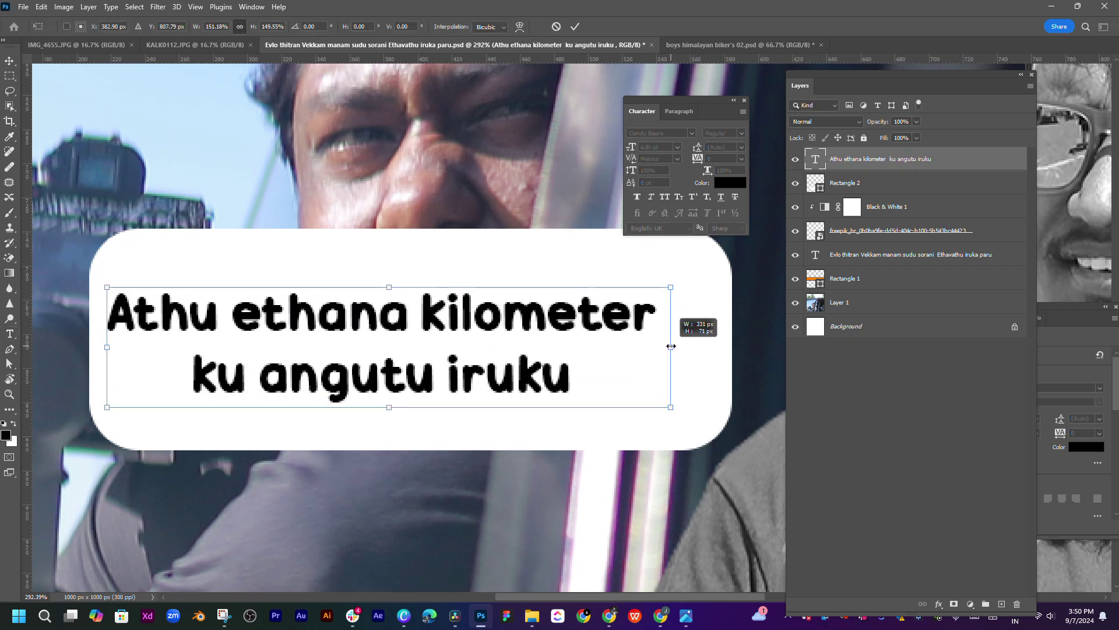
left_click_drag(374, 317, 356, 344)
left_click(359, 343)
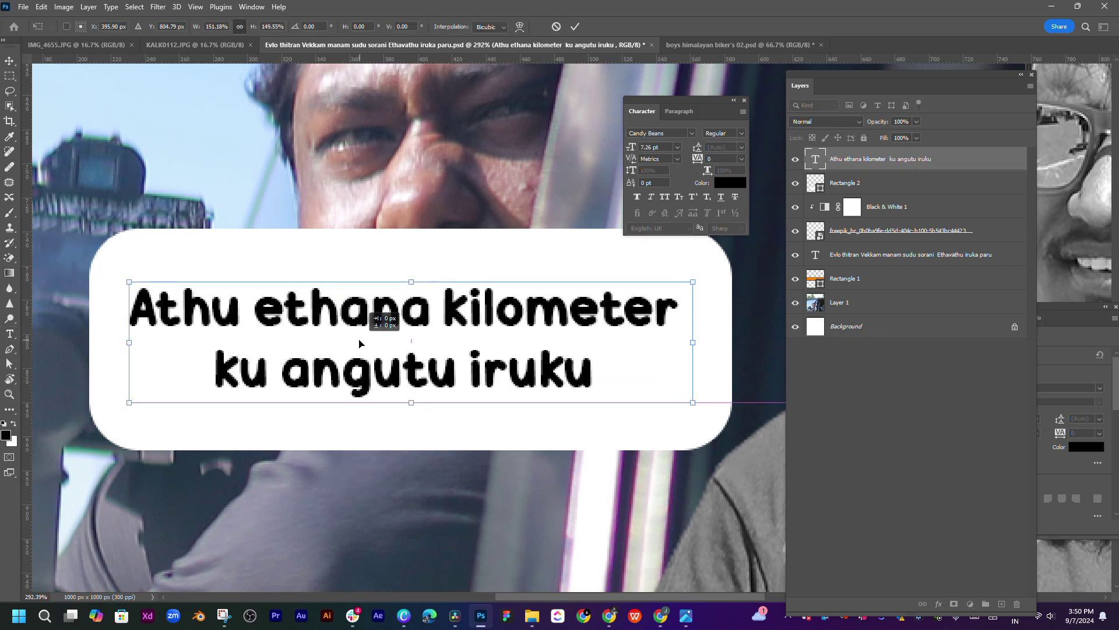
key("Return")
Centre the caption on the white box both ways and group them as Group 1
left_click(430, 256)
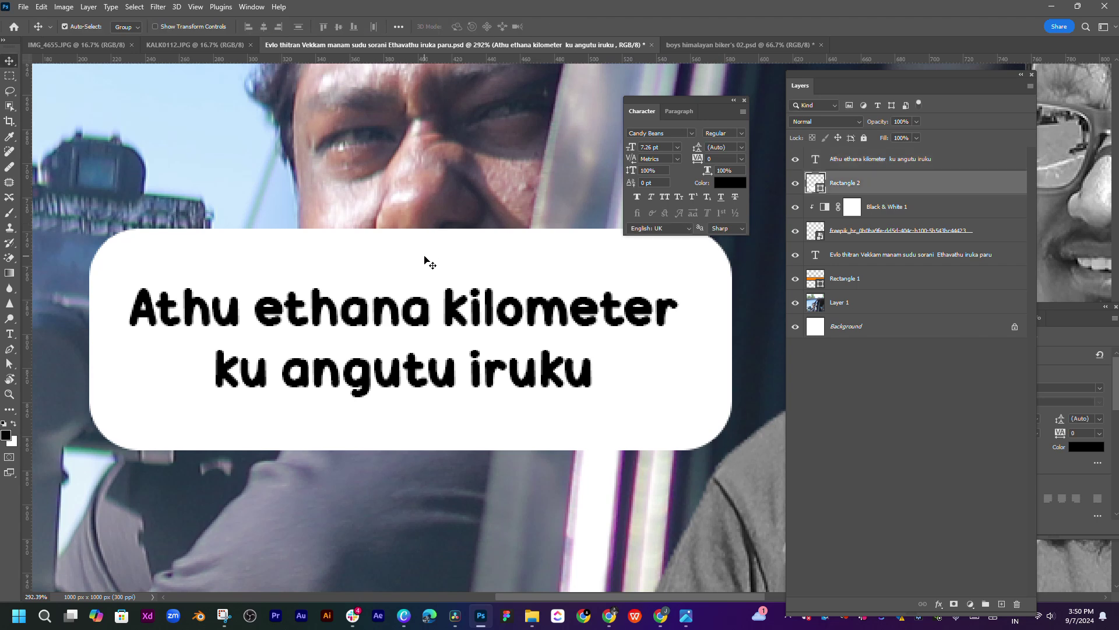
left_click(428, 321, "shift")
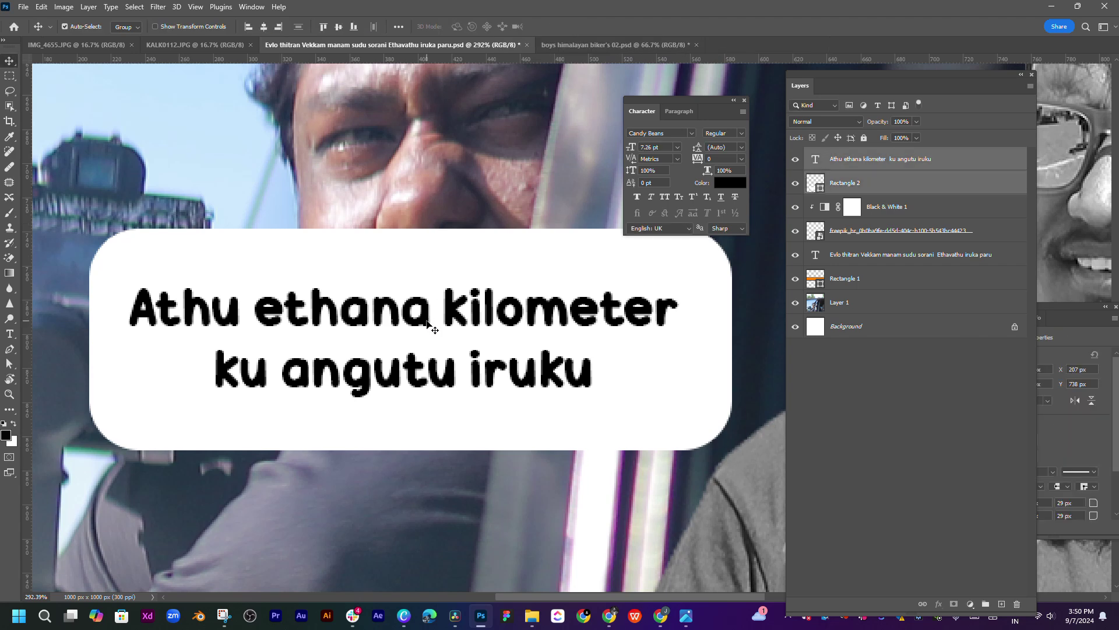
left_click(267, 26)
left_click(339, 27)
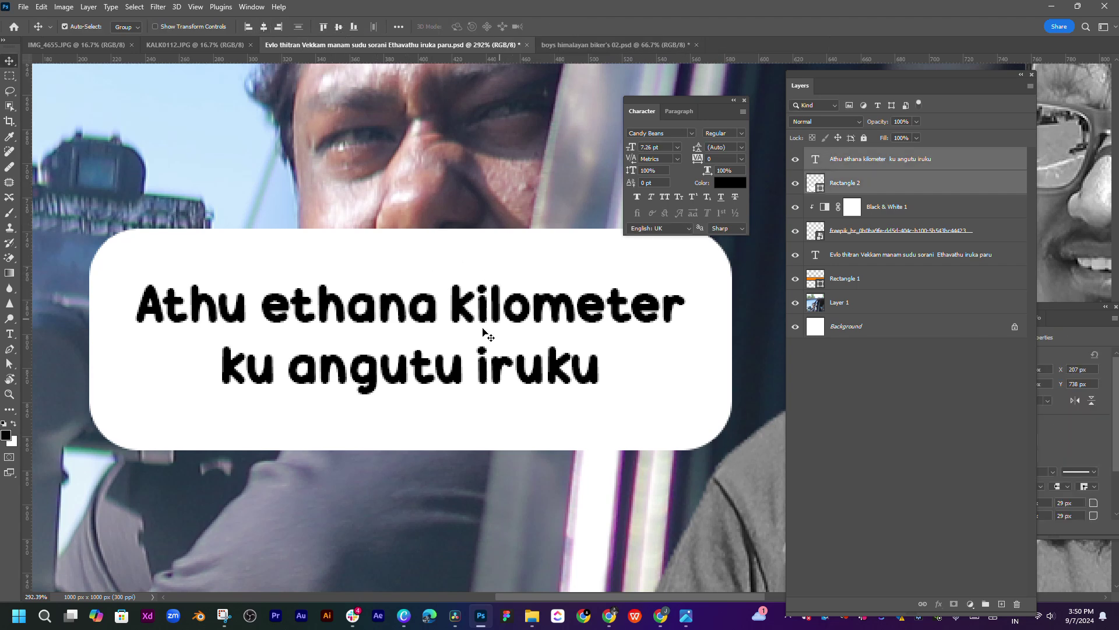
scroll(480, 330, "down", 3)
scroll(481, 326, "up", 1)
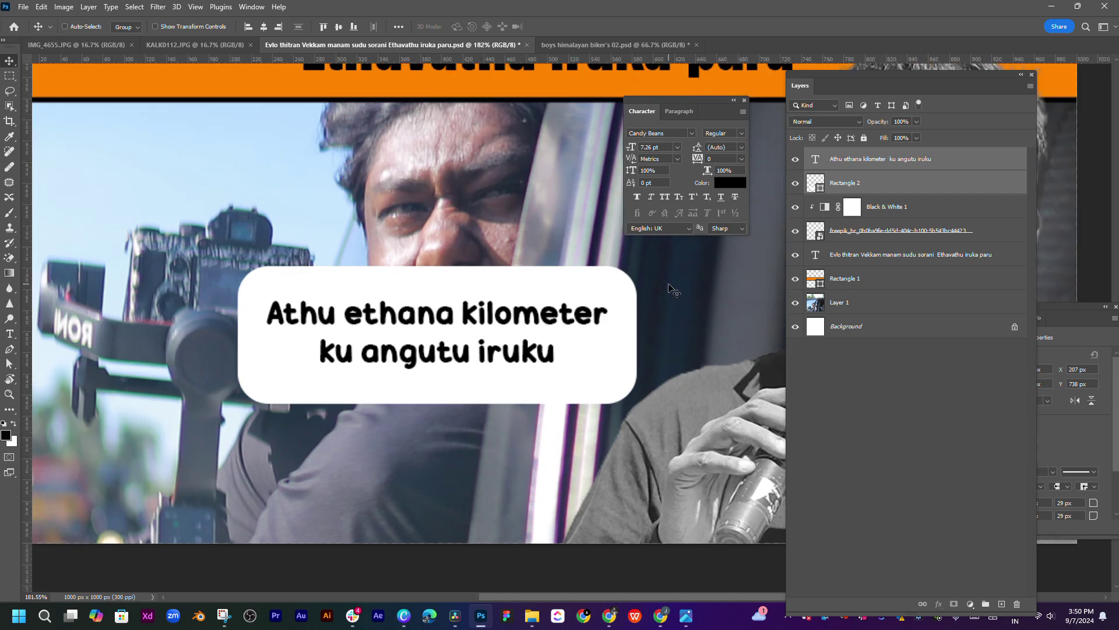
key("ctrl+g")
Scale Group 1 down to about 78% and nudge it right and down
key("ctrl+t")
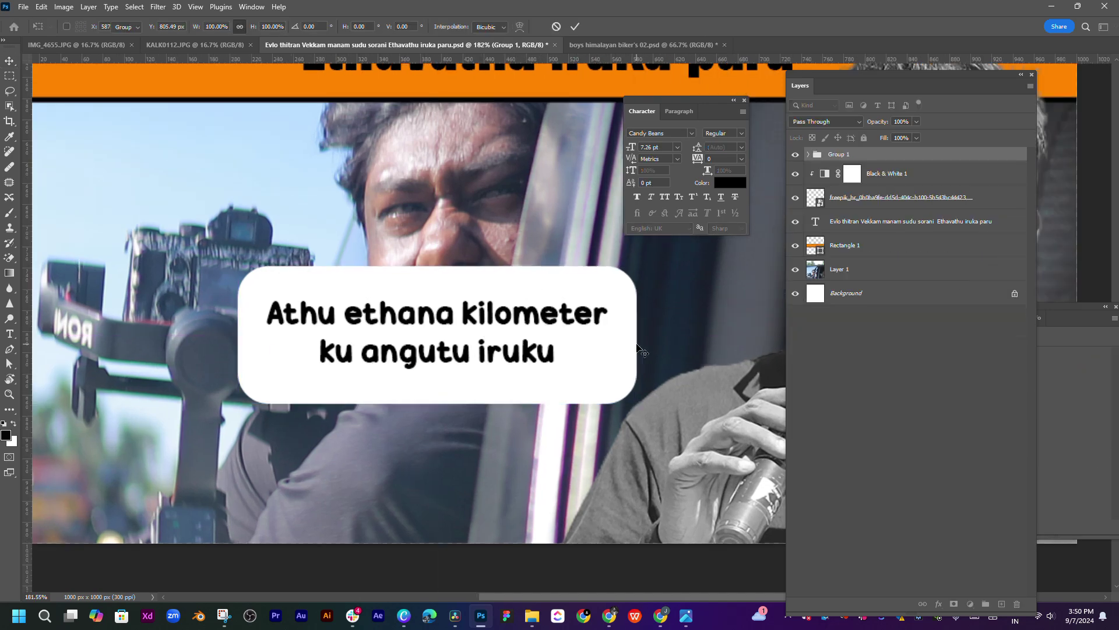
left_click_drag(637, 336, 582, 336)
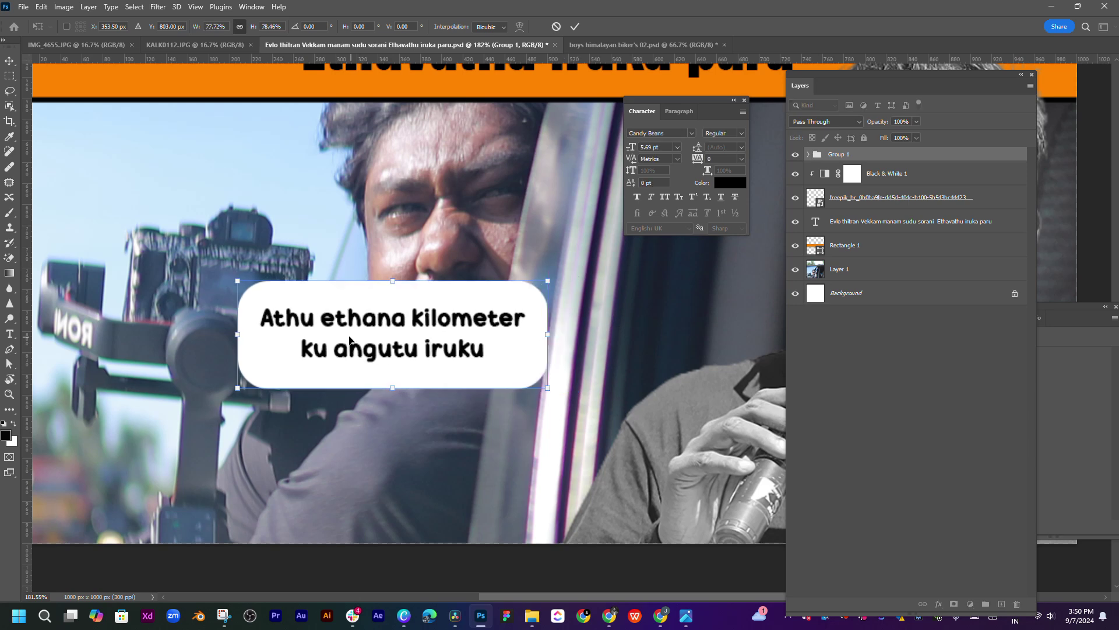
left_click_drag(394, 344, 471, 335)
scroll(471, 335, "down", 5)
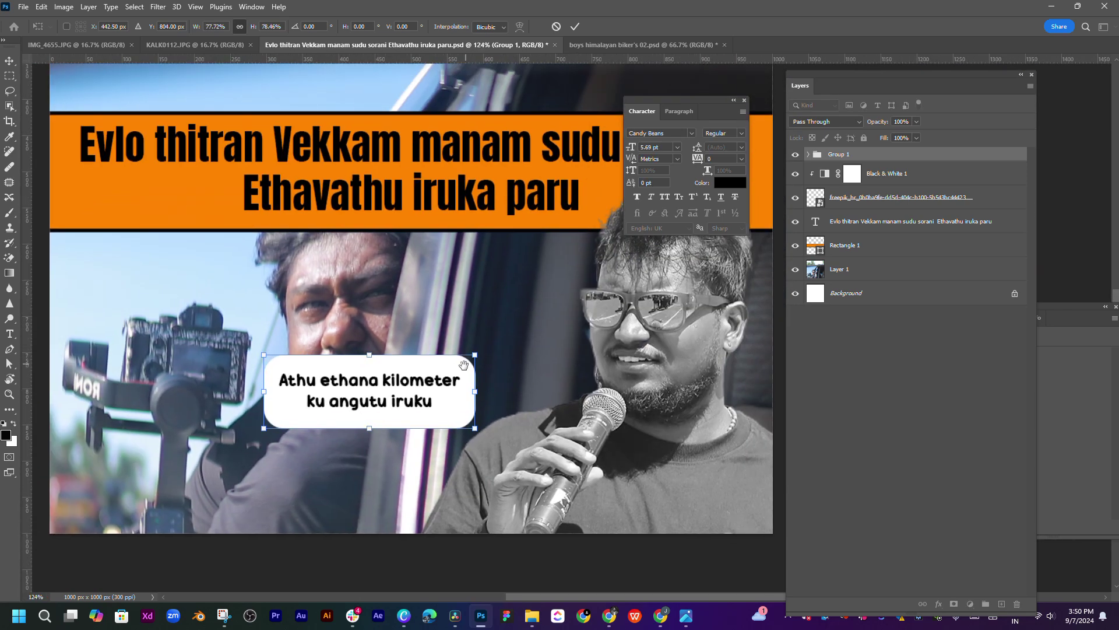
left_click_drag(378, 397, 422, 413)
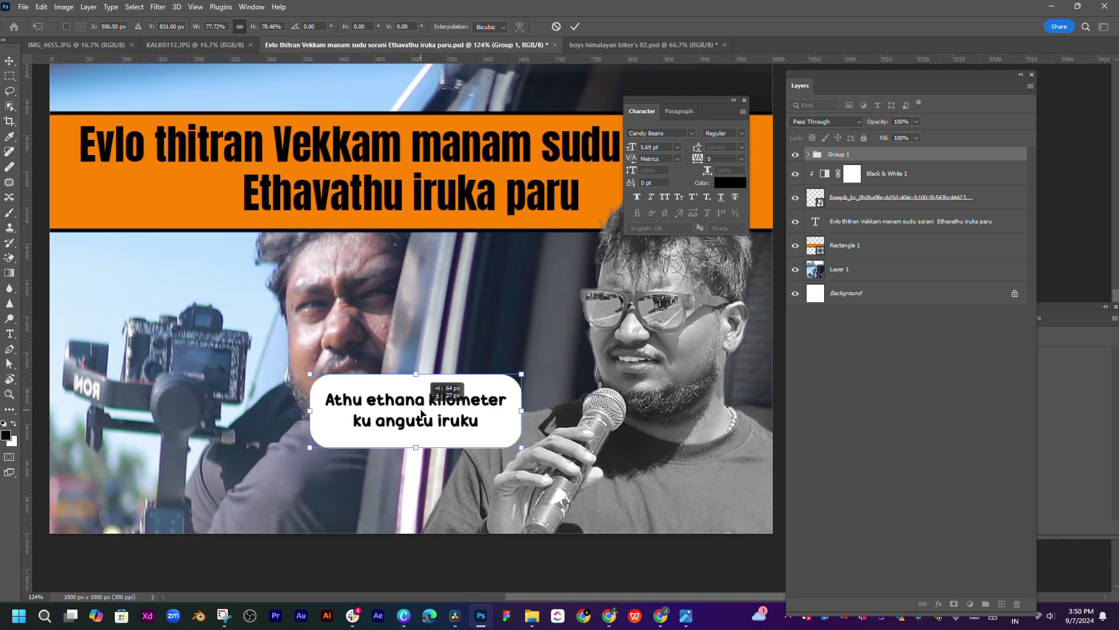
key("Return")
Move the caption bubble beside the microphone and view the whole meme
left_click_drag(594, 348, 582, 352)
left_click_drag(363, 405, 416, 427)
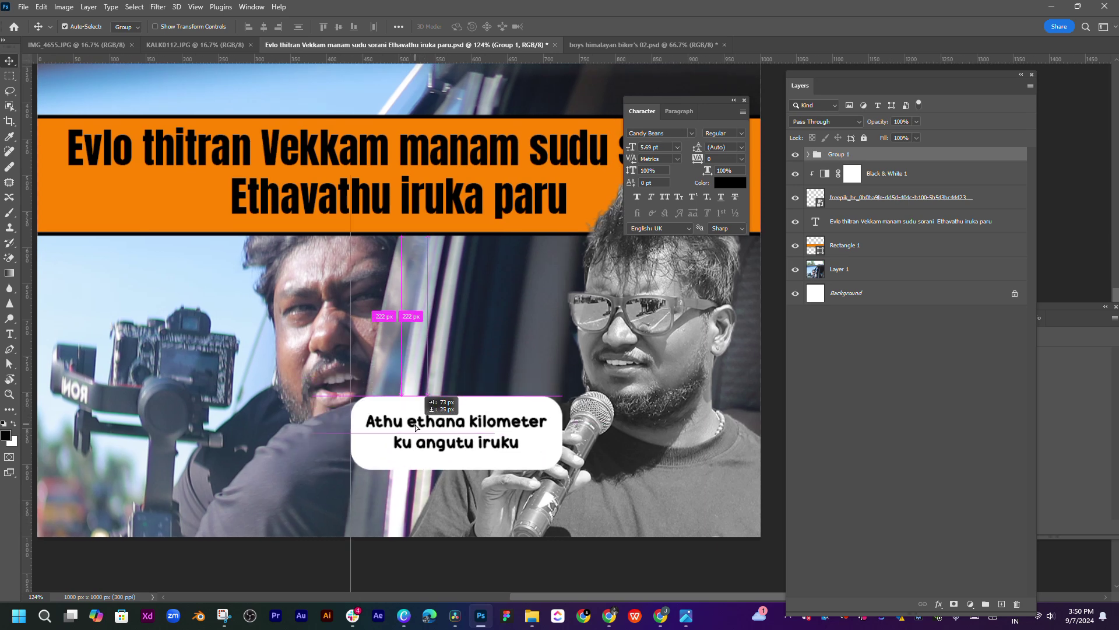
left_click(515, 316)
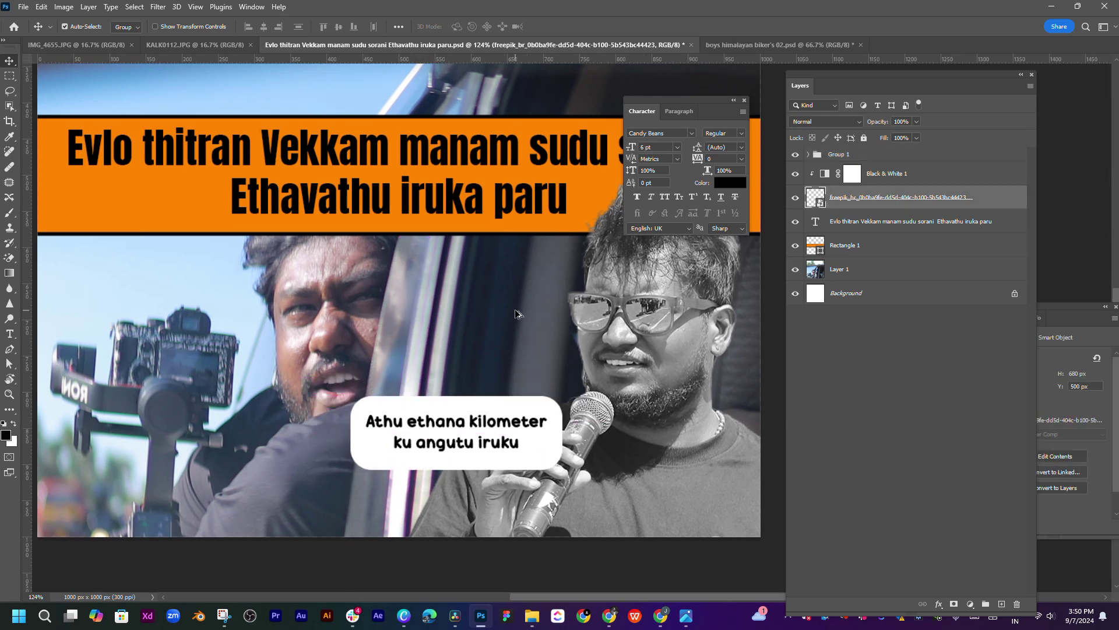
scroll(516, 314, "down", 3)
mouse_move(461, 233)
left_mouse_down()
mouse_move(438, 320)
mouse_move(453, 325)
left_mouse_up()
In Chrome's 'video enachi bro meme' image results, replace the search with 'vadi'
left_click_drag(443, 255, 437, 323)
left_click(607, 616)
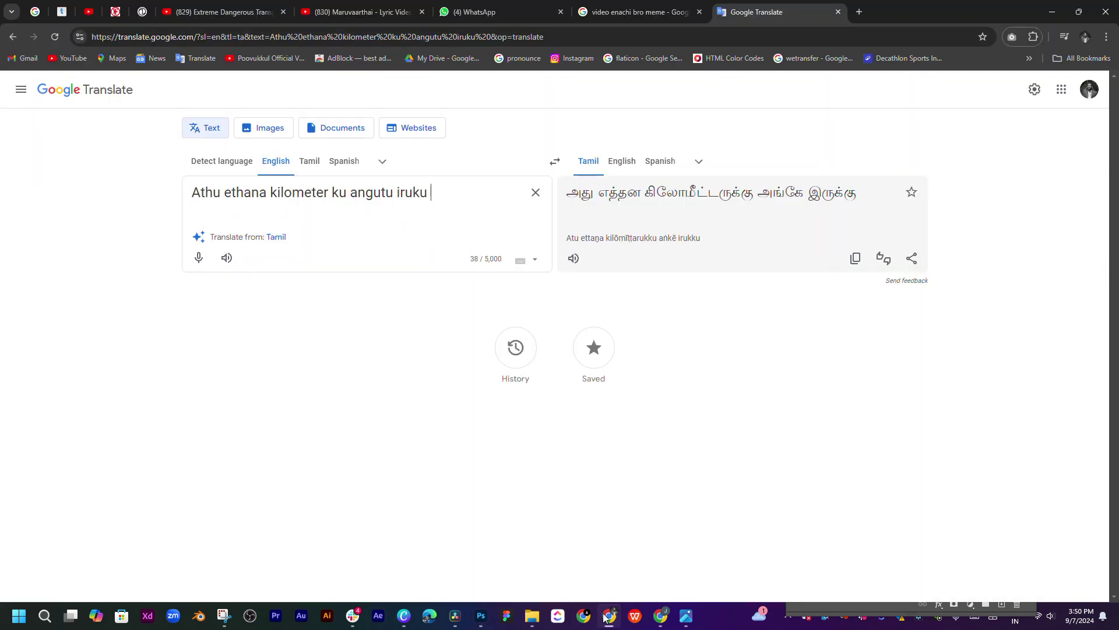
left_click(597, 8)
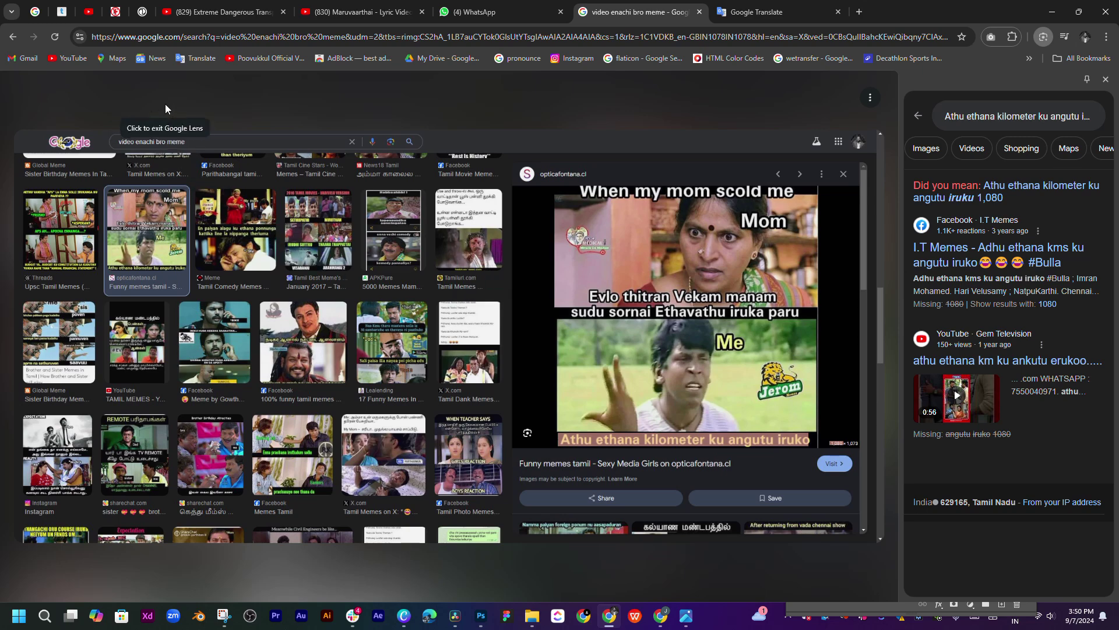
left_click(1105, 79)
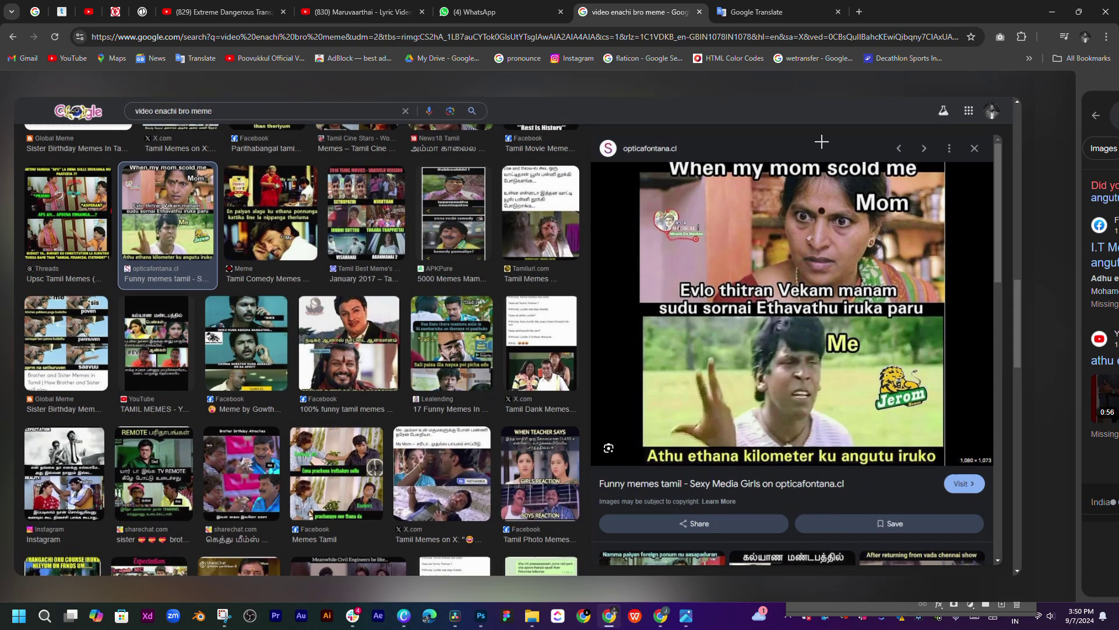
left_click_drag(223, 86, 90, 94)
type("v")
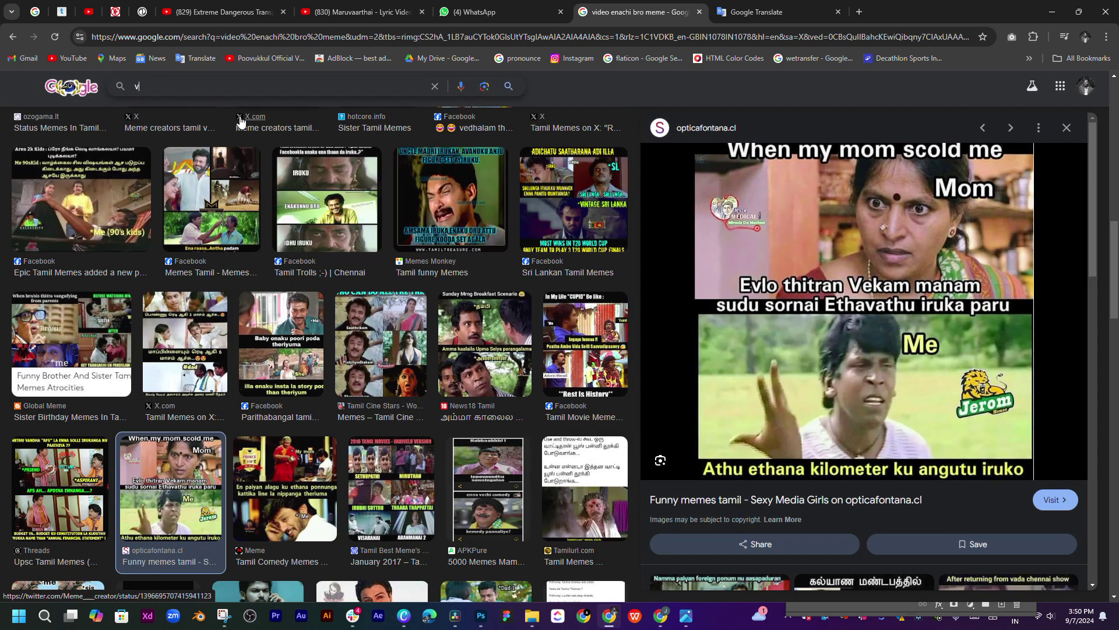
type("a")
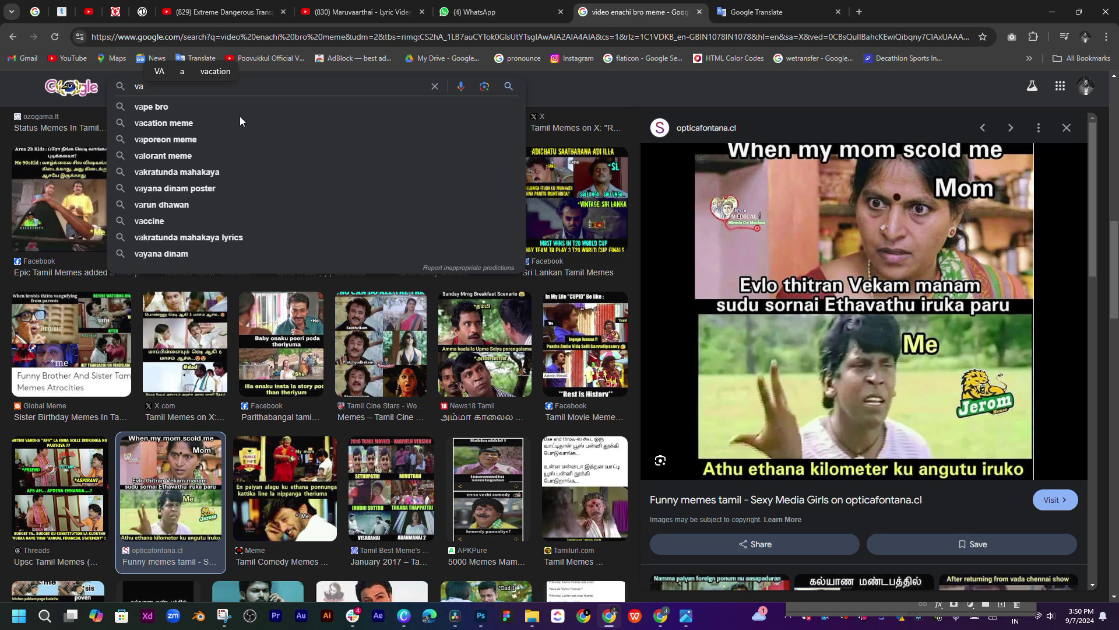
type("di")
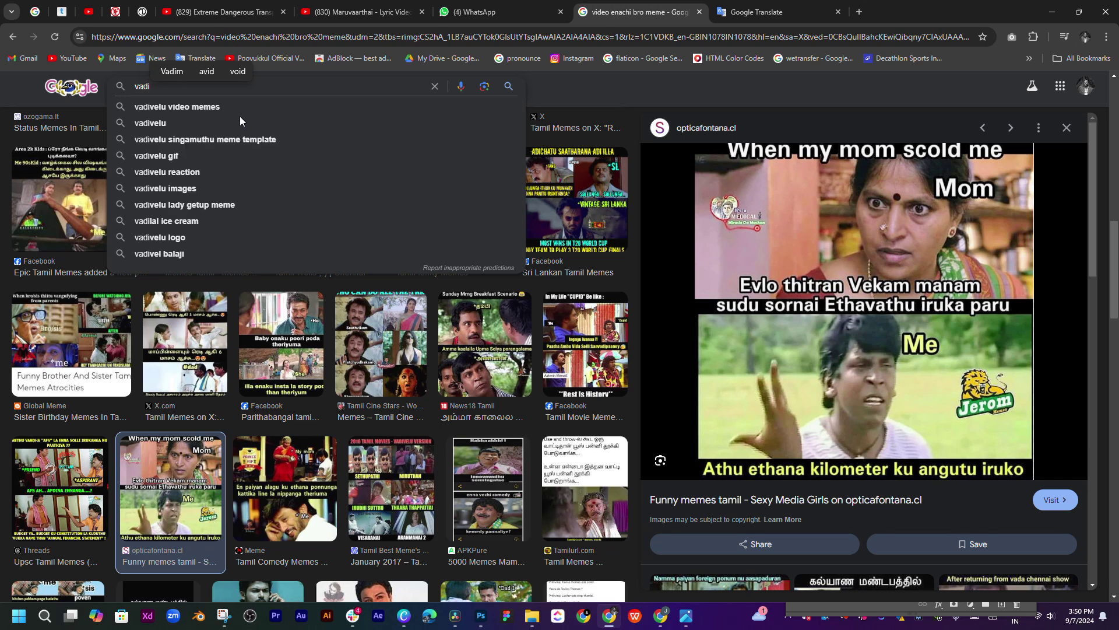
Search 'vadivelu video memes' and preview the Vadivelu collection images
left_click(174, 109)
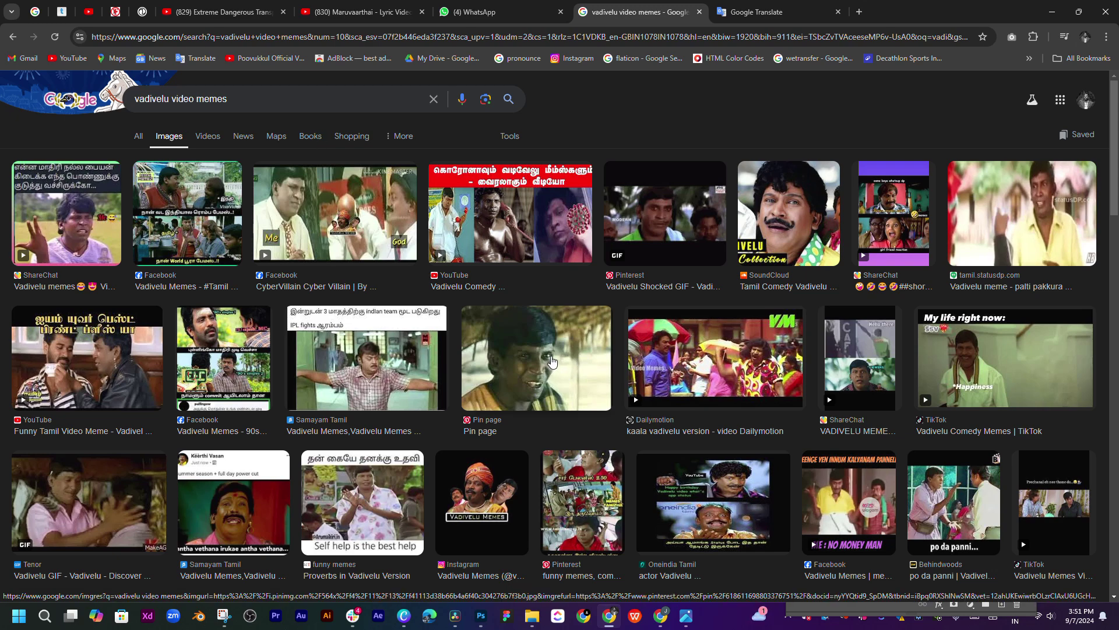
left_click(776, 233)
scroll(696, 293, "down", 3)
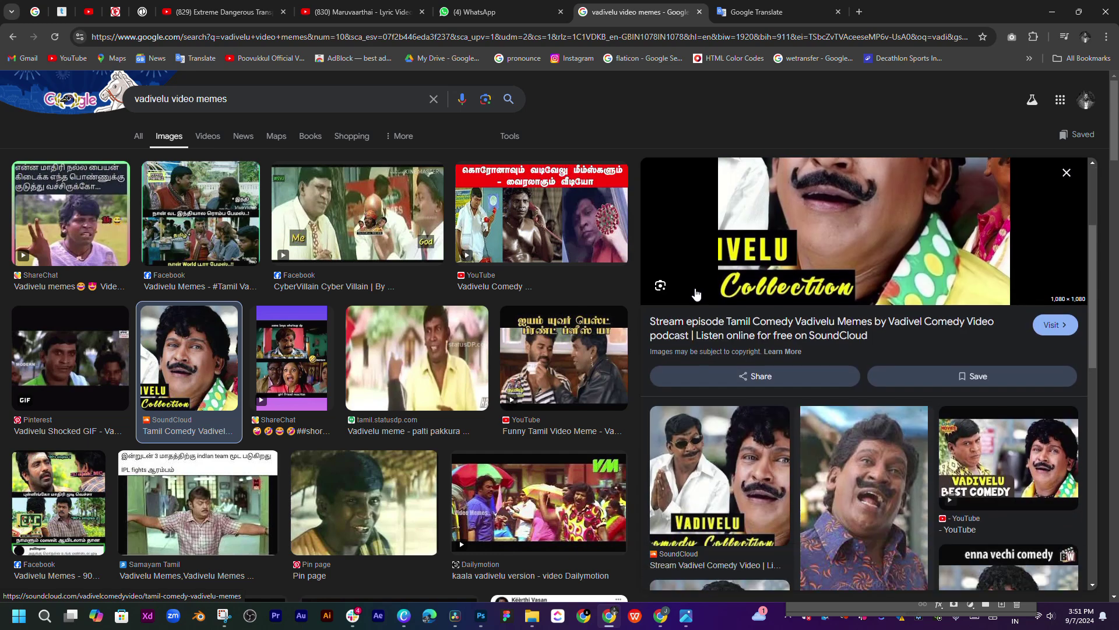
scroll(695, 293, "up", 2)
scroll(695, 293, "down", 3)
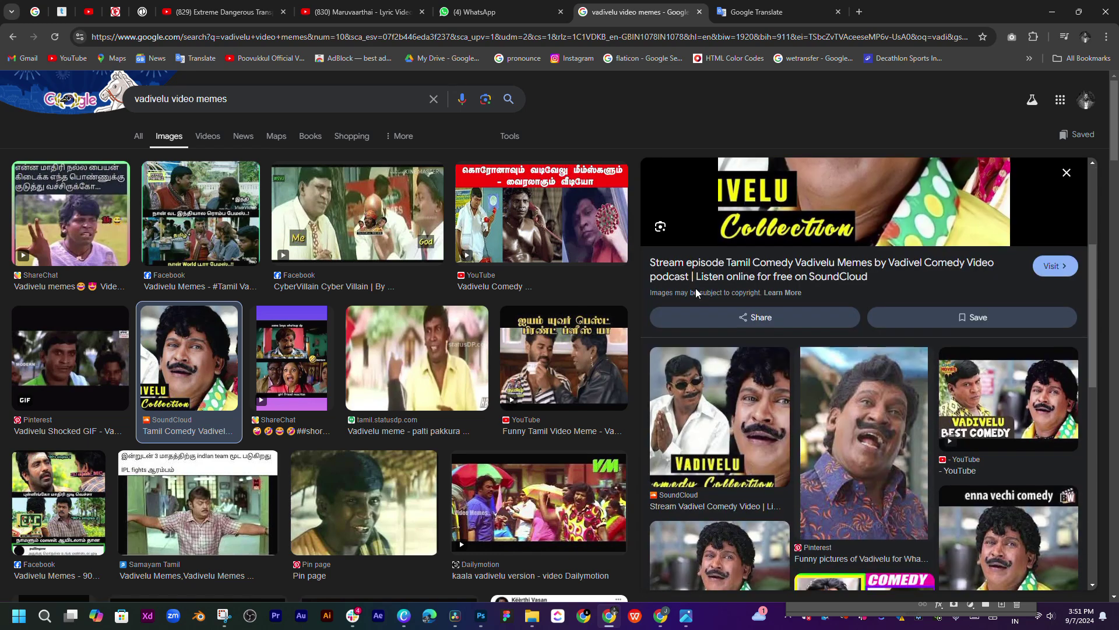
scroll(696, 293, "down", 3)
left_click(736, 245)
scroll(736, 245, "down", 3)
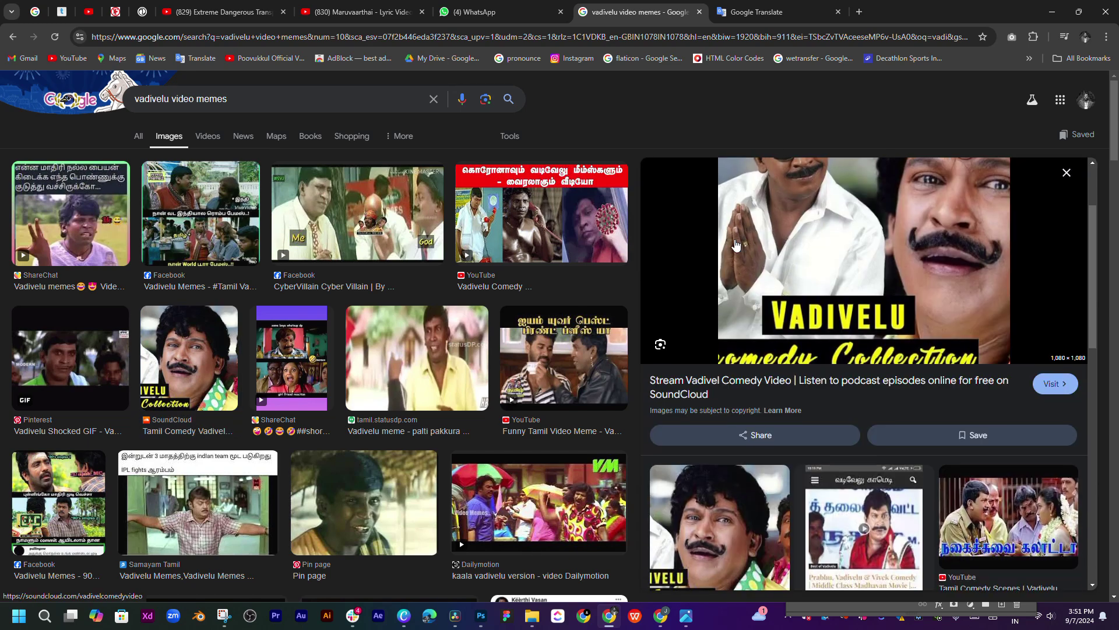
scroll(735, 245, "up", 3)
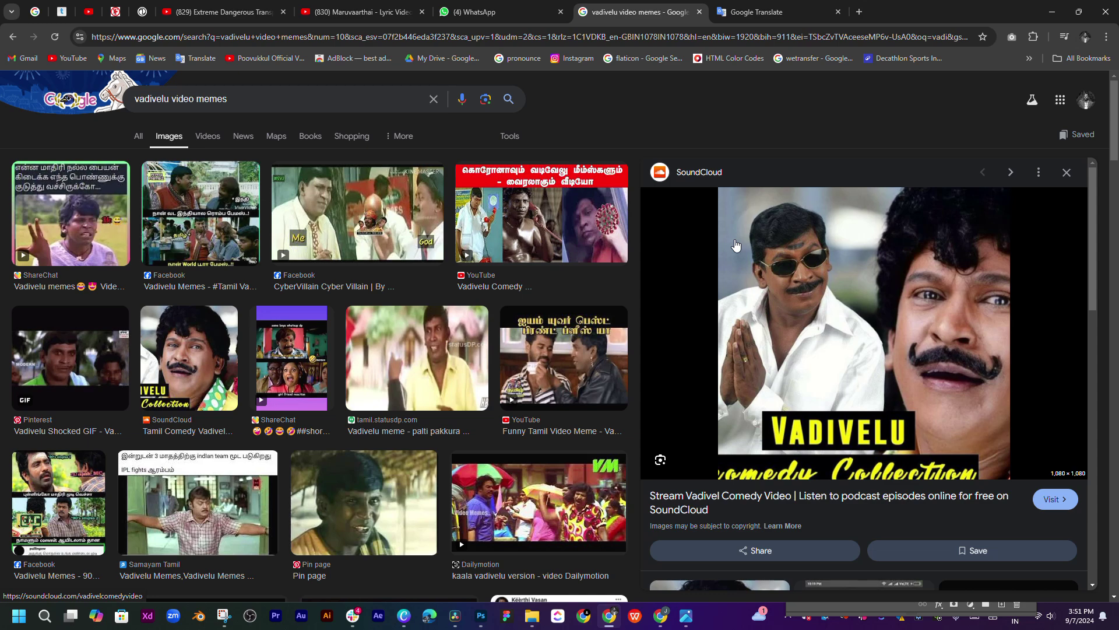
scroll(735, 245, "down", 5)
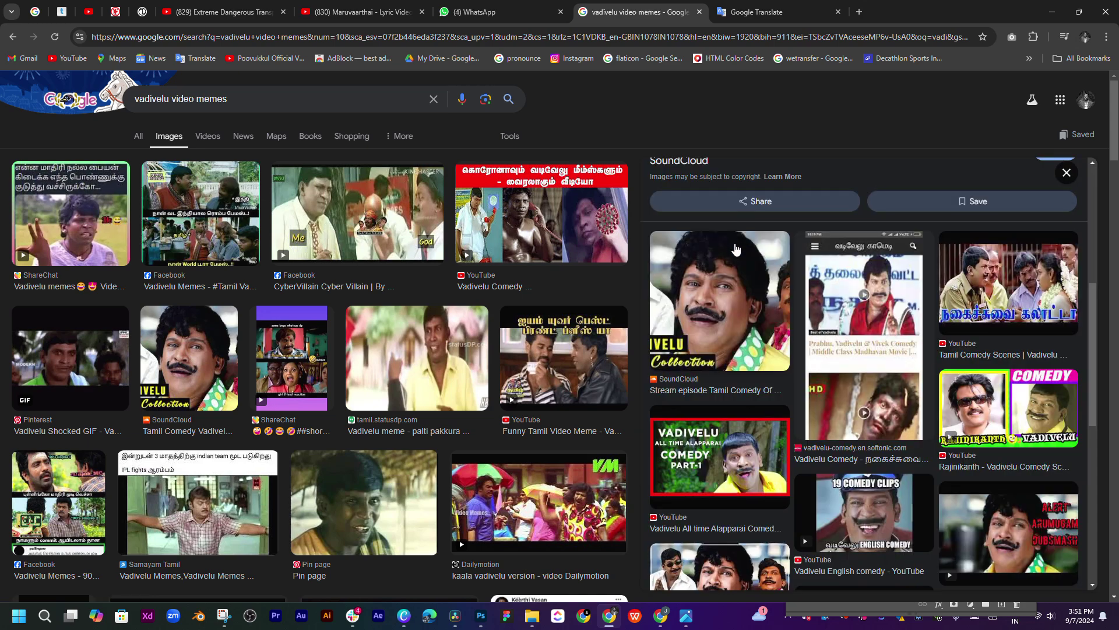
Preview the softonic Vadivelu Comedy result and the Tenor Vadivelu GIF
left_click(488, 618)
left_click(487, 618)
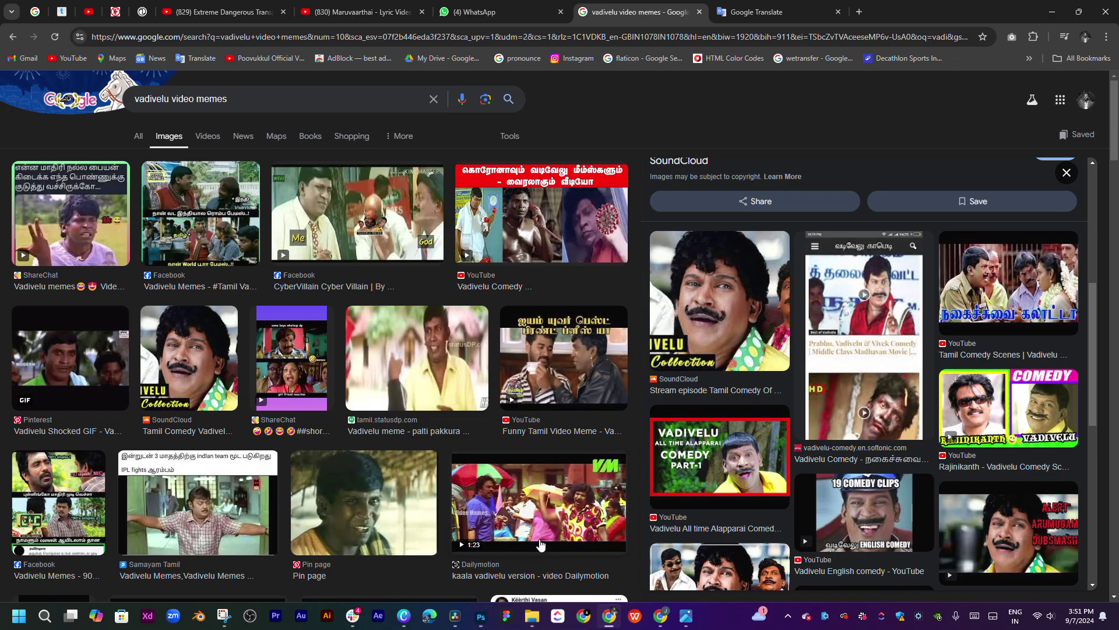
scroll(898, 349, "down", 2)
scroll(1071, 355, "down", 5)
scroll(1071, 356, "up", 5)
left_click(860, 355)
scroll(378, 317, "down", 4)
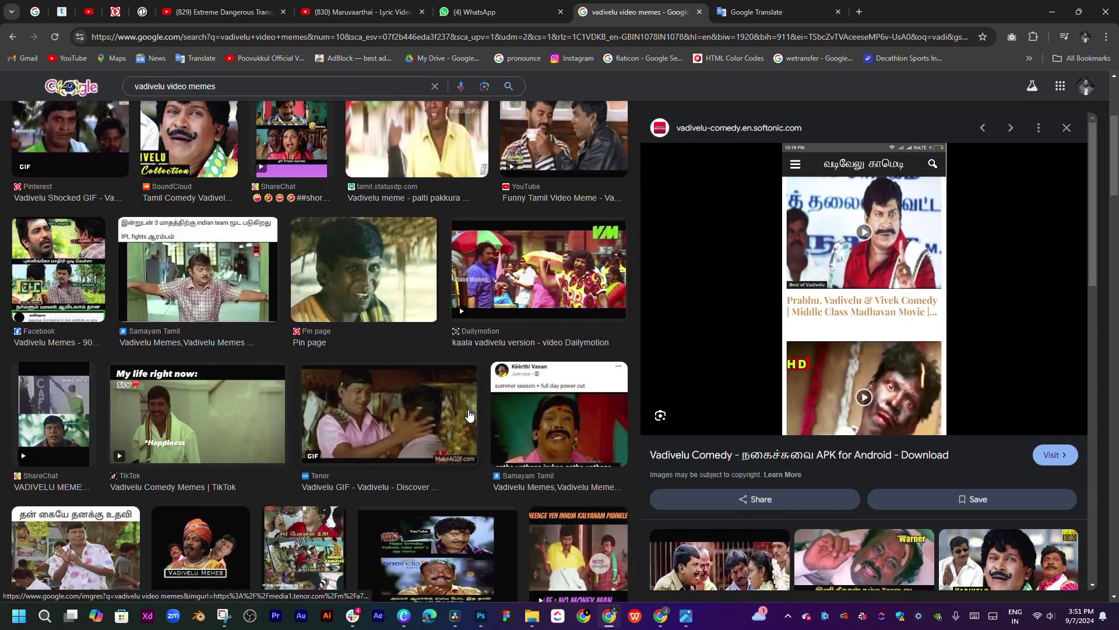
left_click(374, 425)
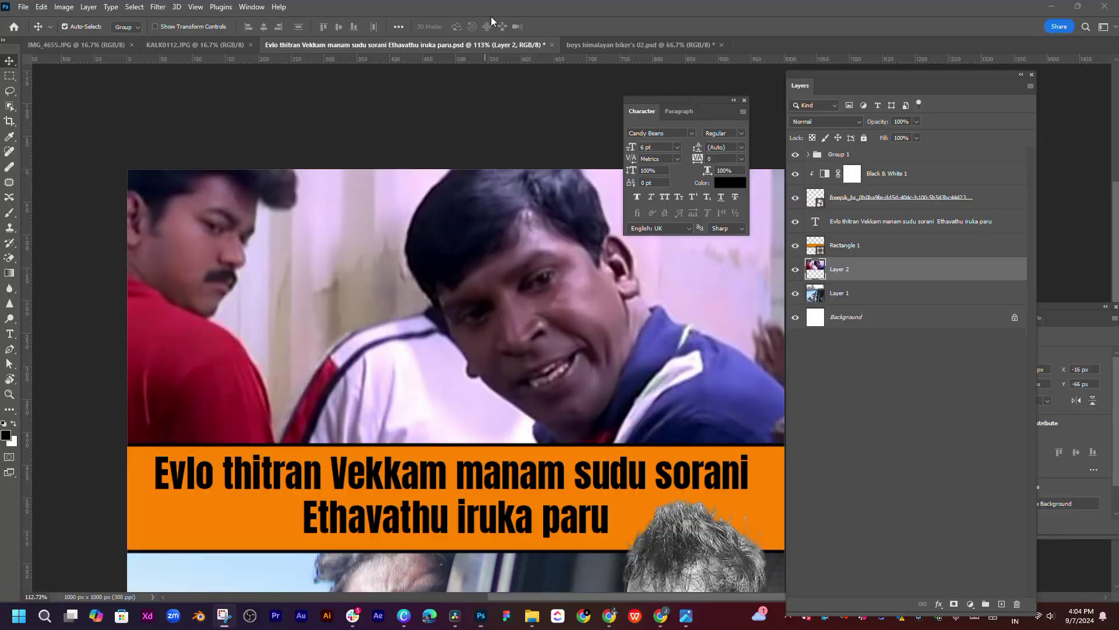
Paste the Tamil caption into a new text layer on the upper photo
key("t")
left_click(354, 261)
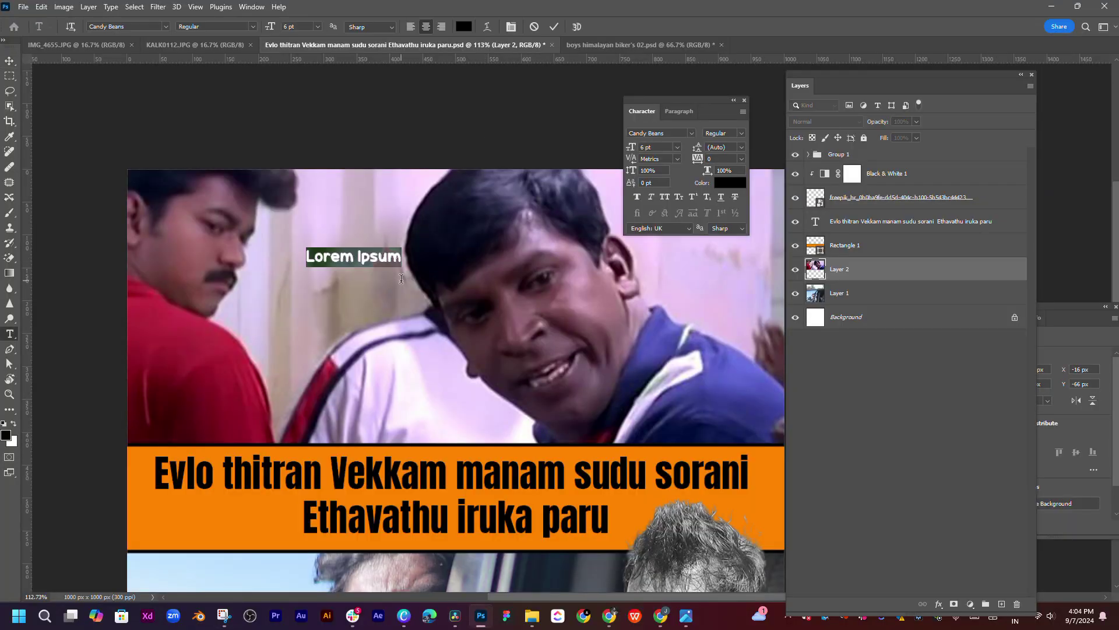
key("ctrl+v")
triple_click(357, 256)
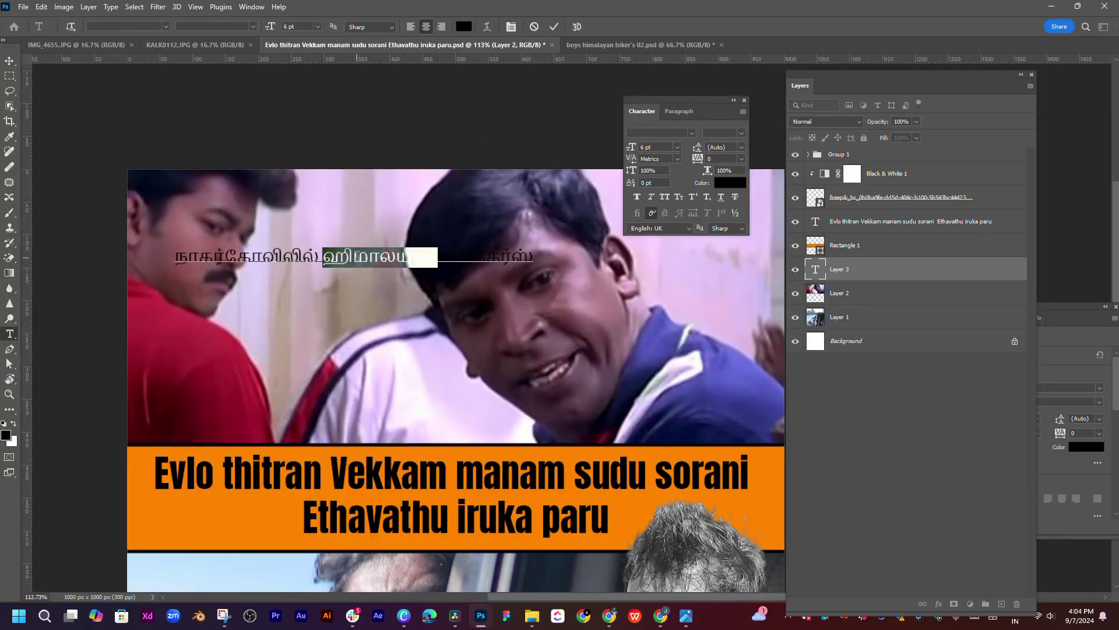
Set the first Tamil word in Vijaya Bold and commit the text layer
left_click(690, 131)
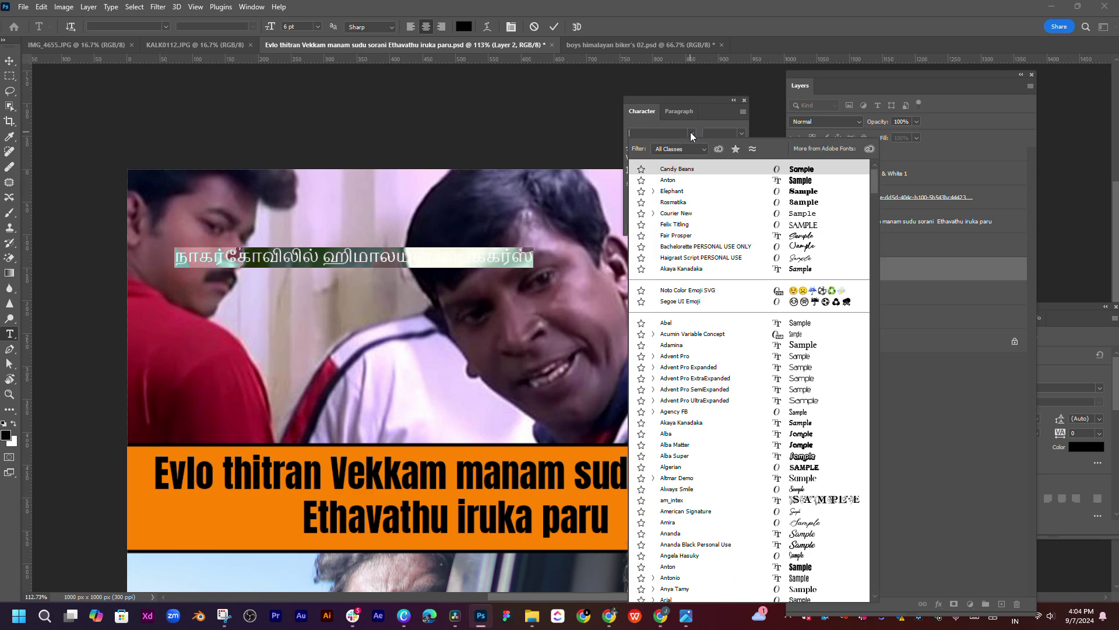
double_click(259, 251)
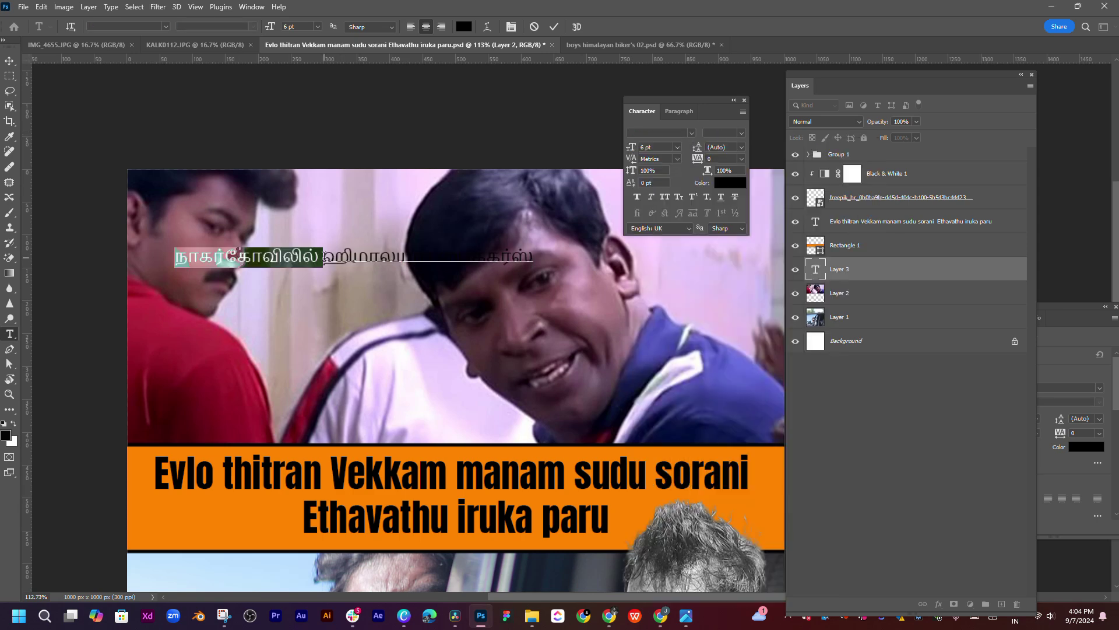
left_click_drag(319, 257, 173, 257)
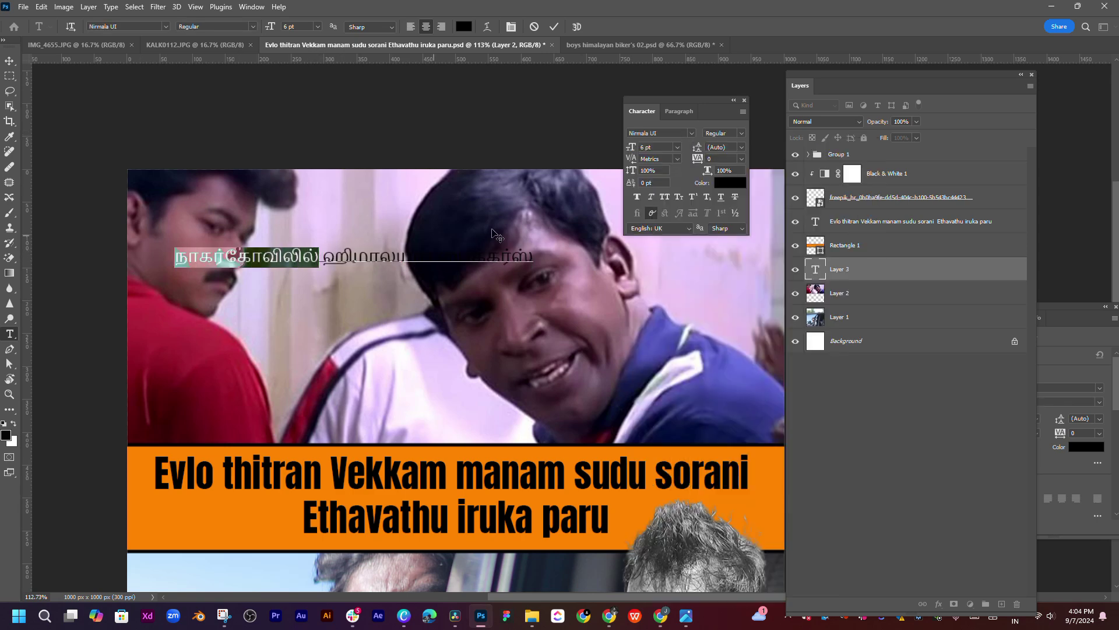
left_click(691, 133)
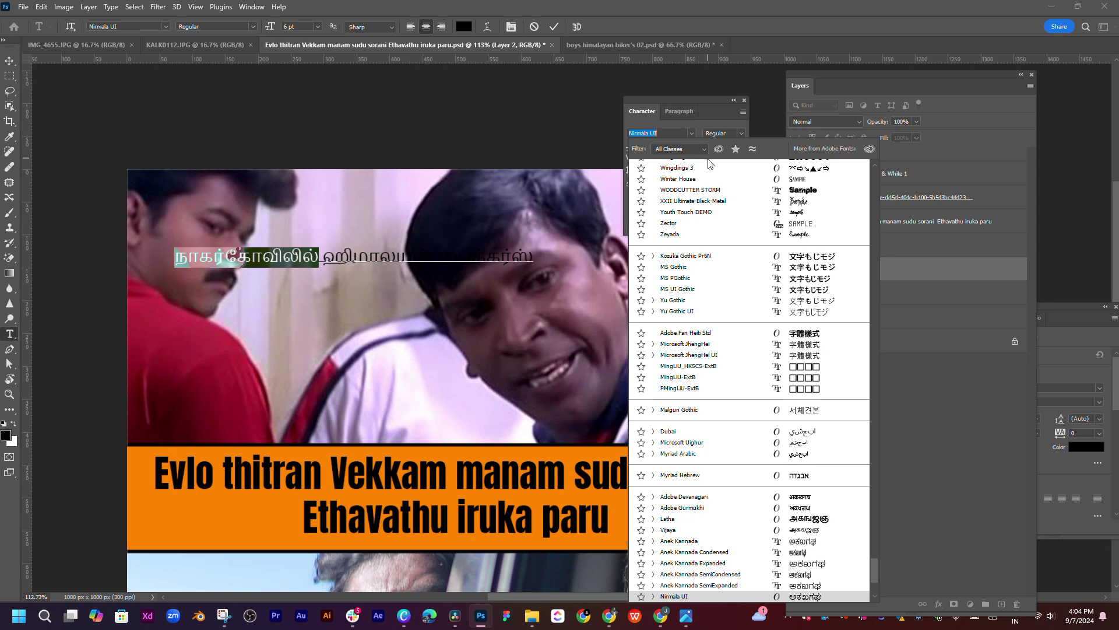
left_click(732, 528)
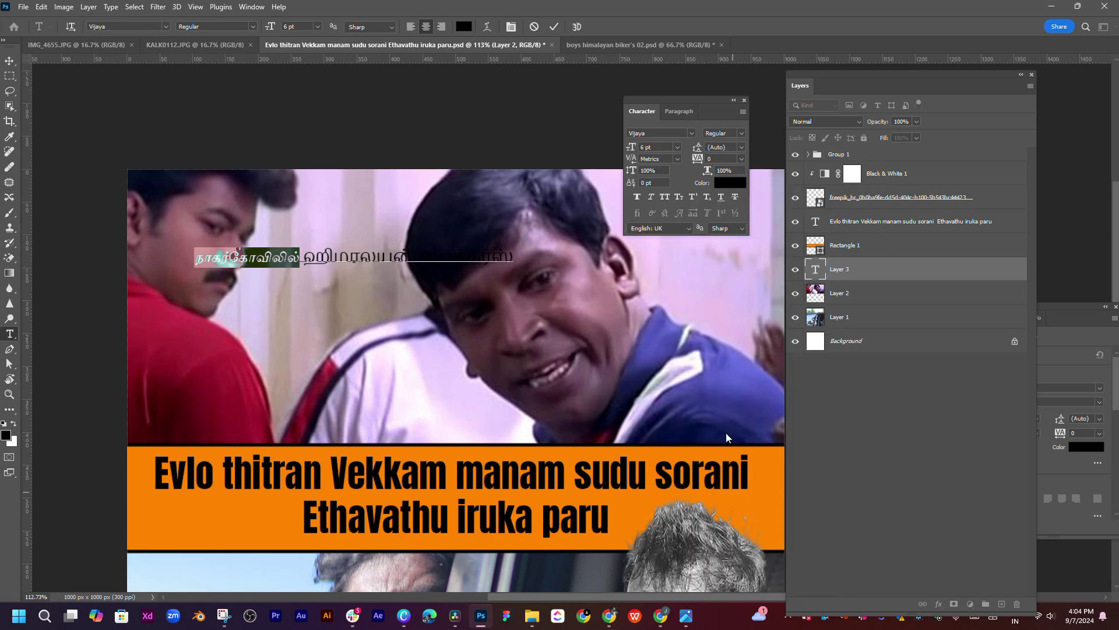
left_click(741, 134)
left_click(723, 153)
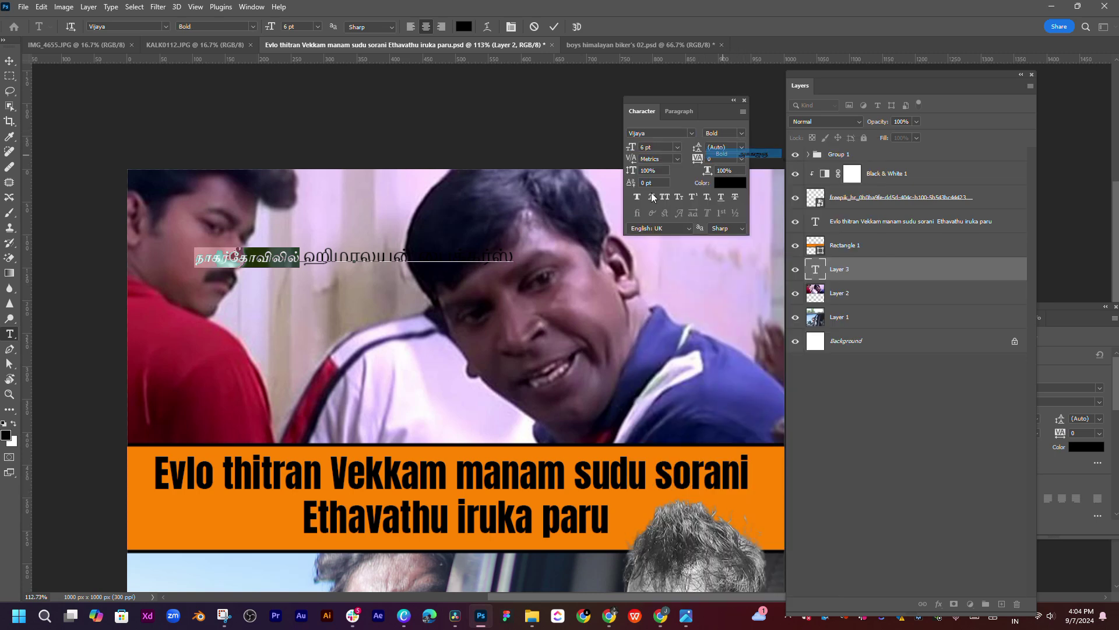
left_click_drag(304, 257, 525, 260)
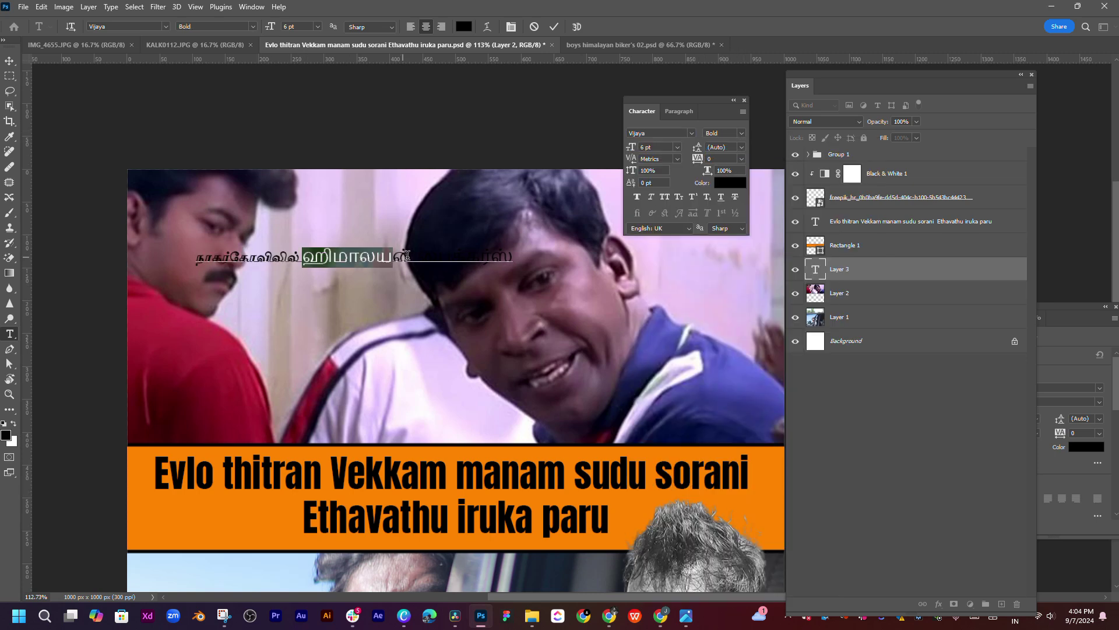
key("Escape")
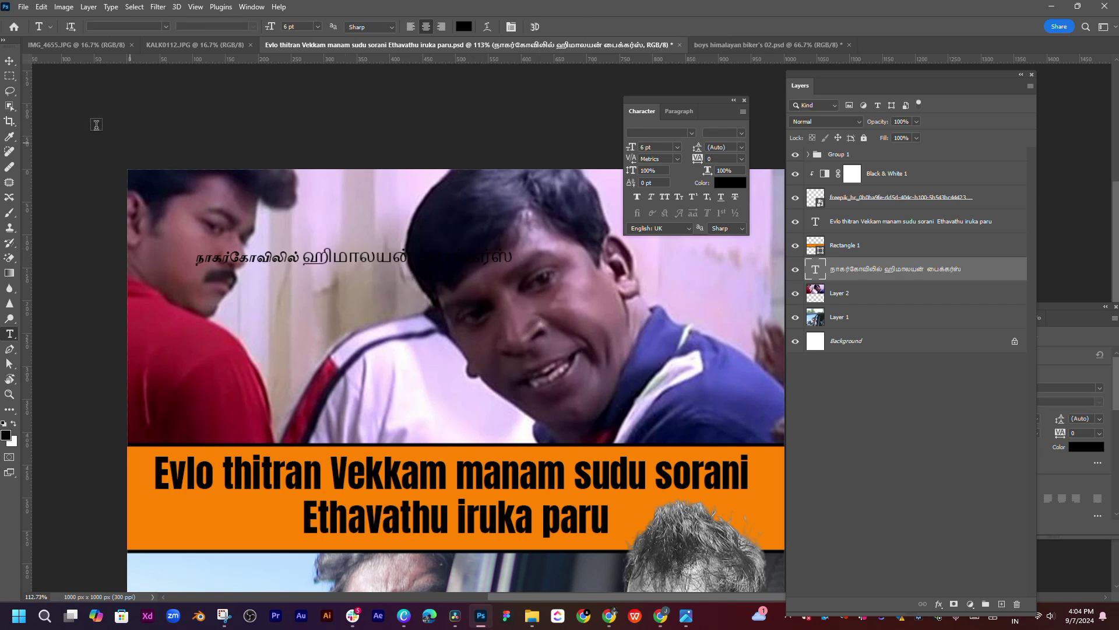
Move the Tamil label lower and set ஹிமாலயன் in Vijaya Bold
left_click(18, 64)
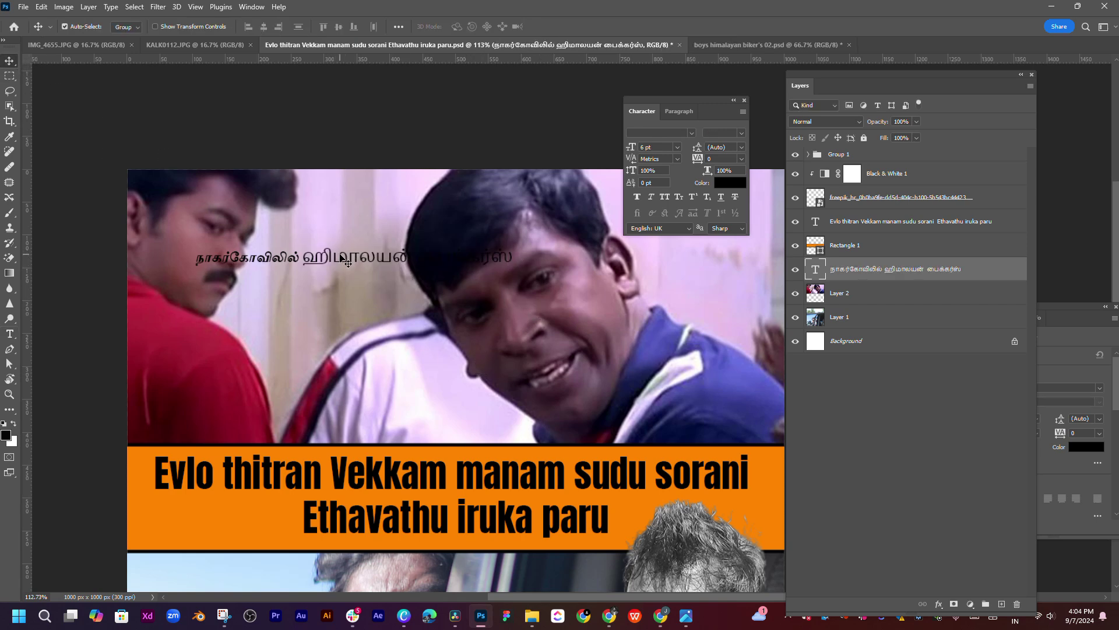
mouse_move(343, 259)
left_mouse_down()
mouse_move(408, 424)
mouse_move(255, 303)
left_mouse_up()
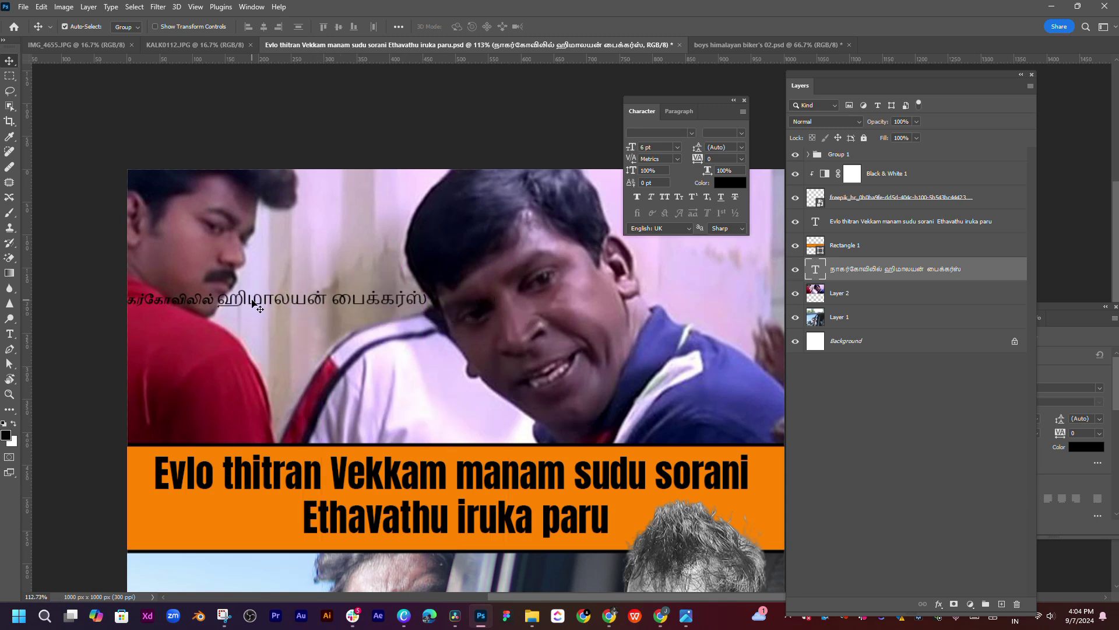
key("t")
left_click_drag(219, 299, 336, 295)
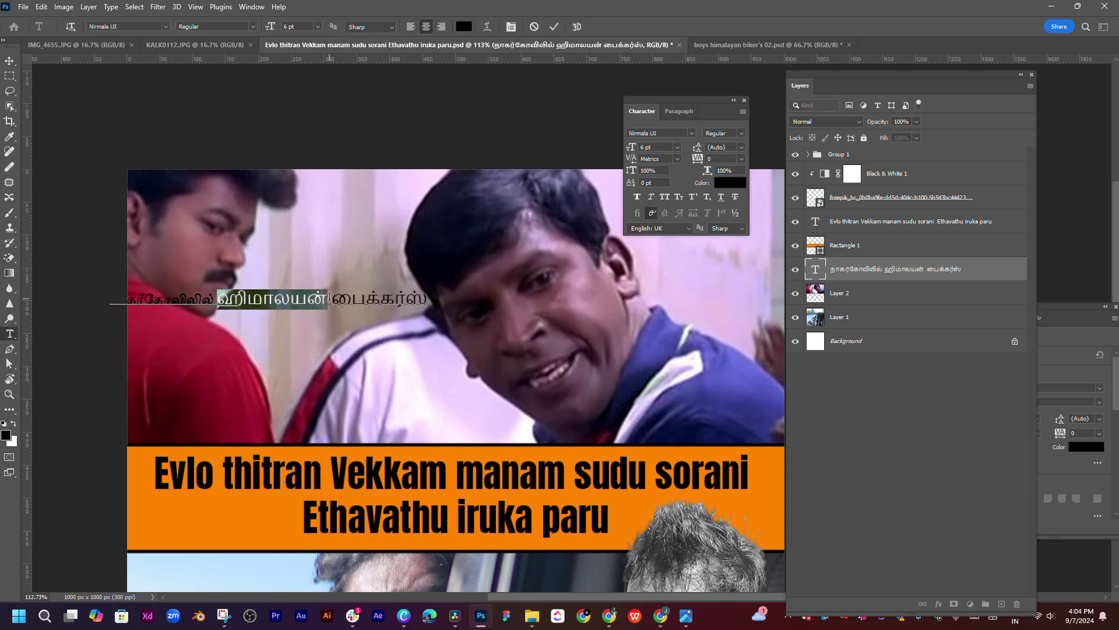
left_click(694, 133)
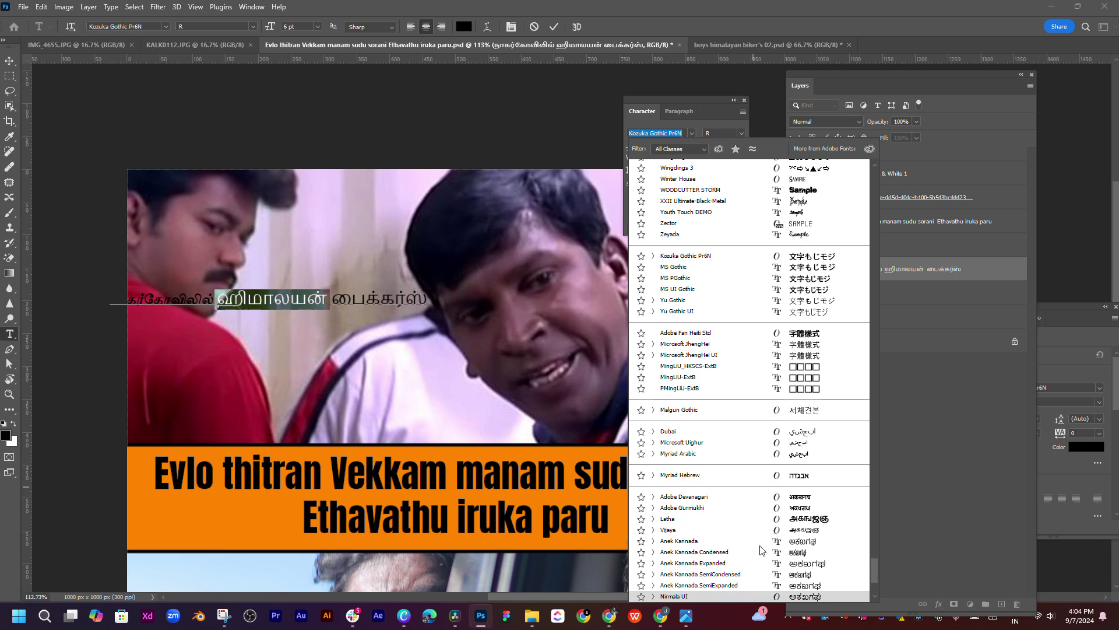
left_click(728, 533)
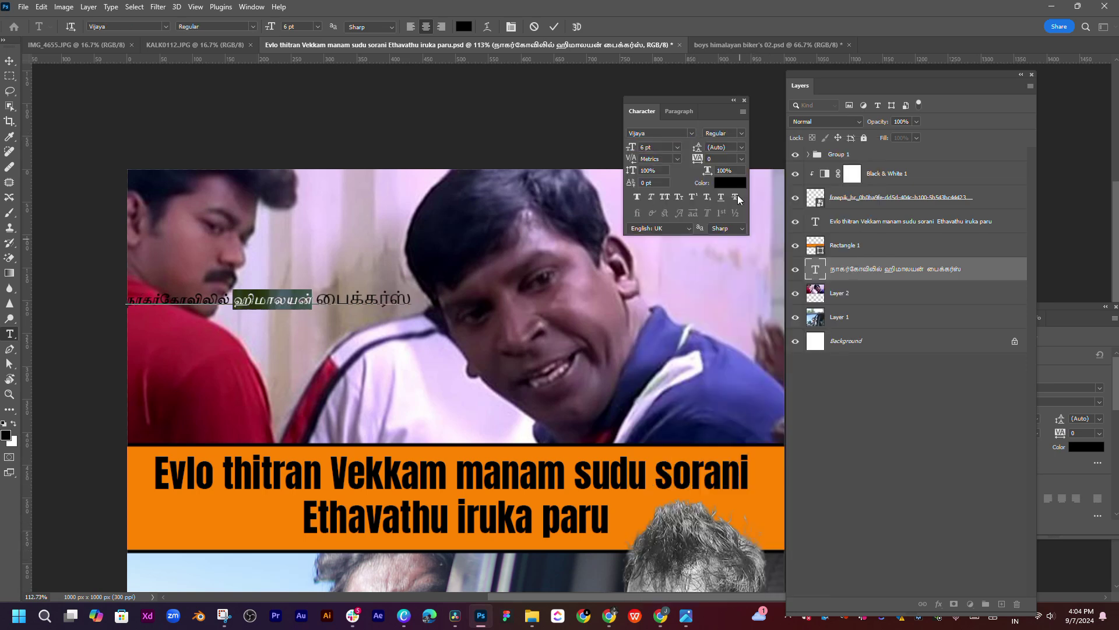
left_click(742, 134)
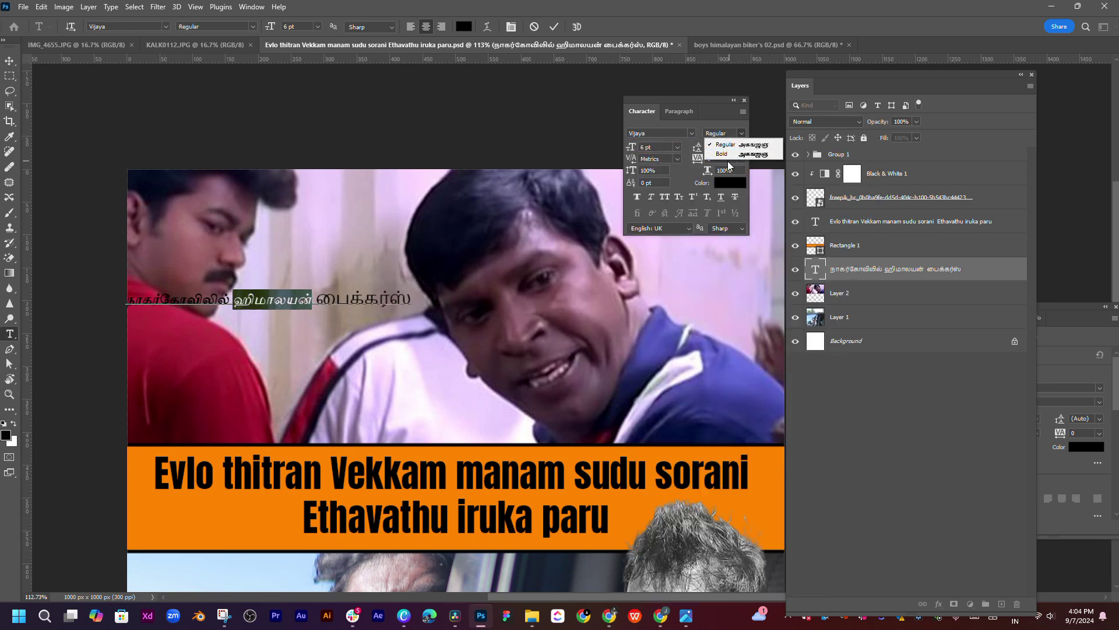
left_click(348, 298)
Try Vijaya Bold on பைக்கர்ஸ், revert, split the label into two lines and nudge it down
left_click_drag(319, 295, 414, 299)
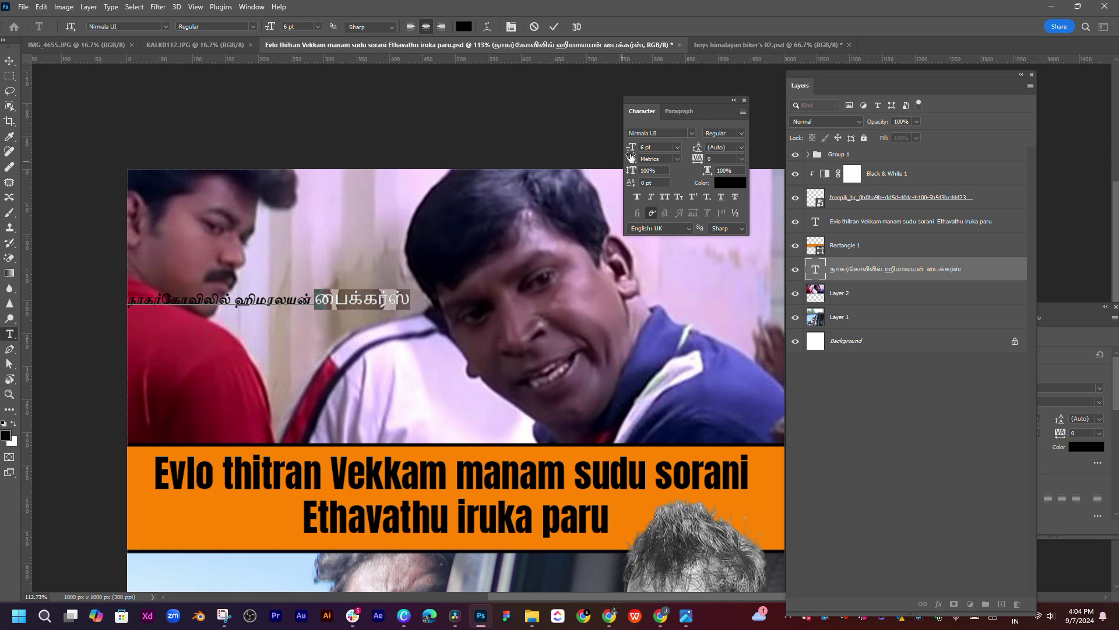
left_click(692, 134)
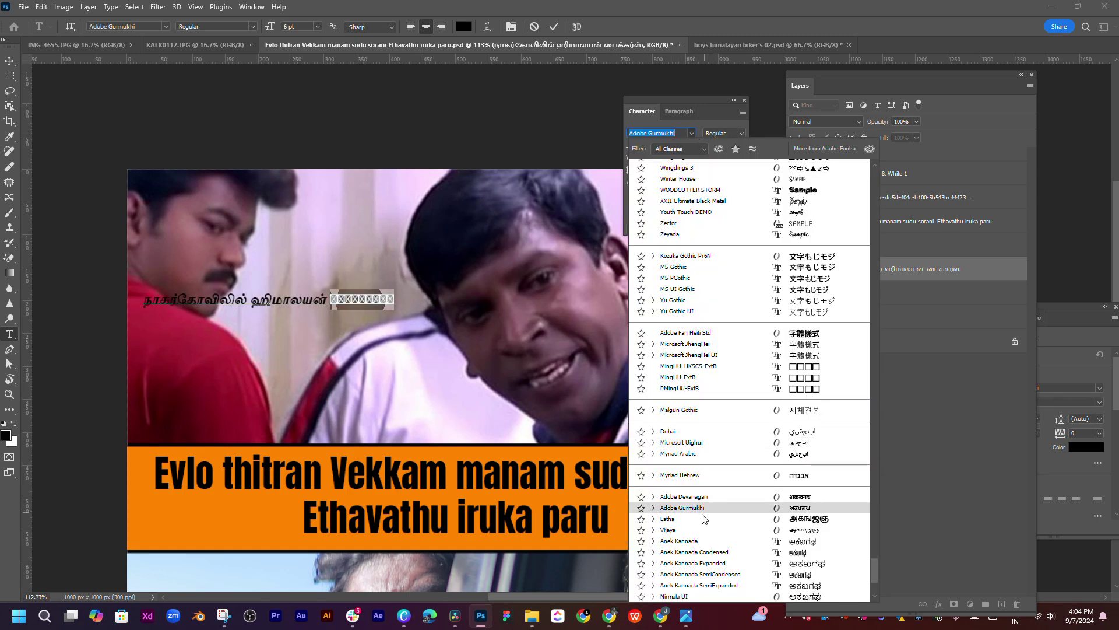
left_click(684, 530)
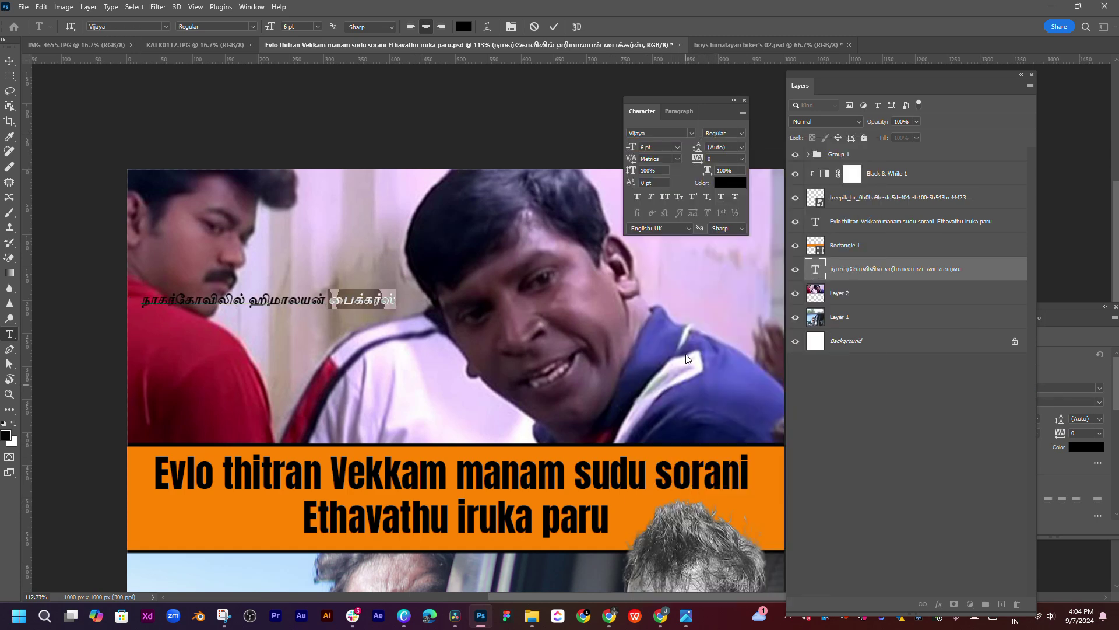
left_click(741, 133)
left_click(723, 157)
left_click(359, 299)
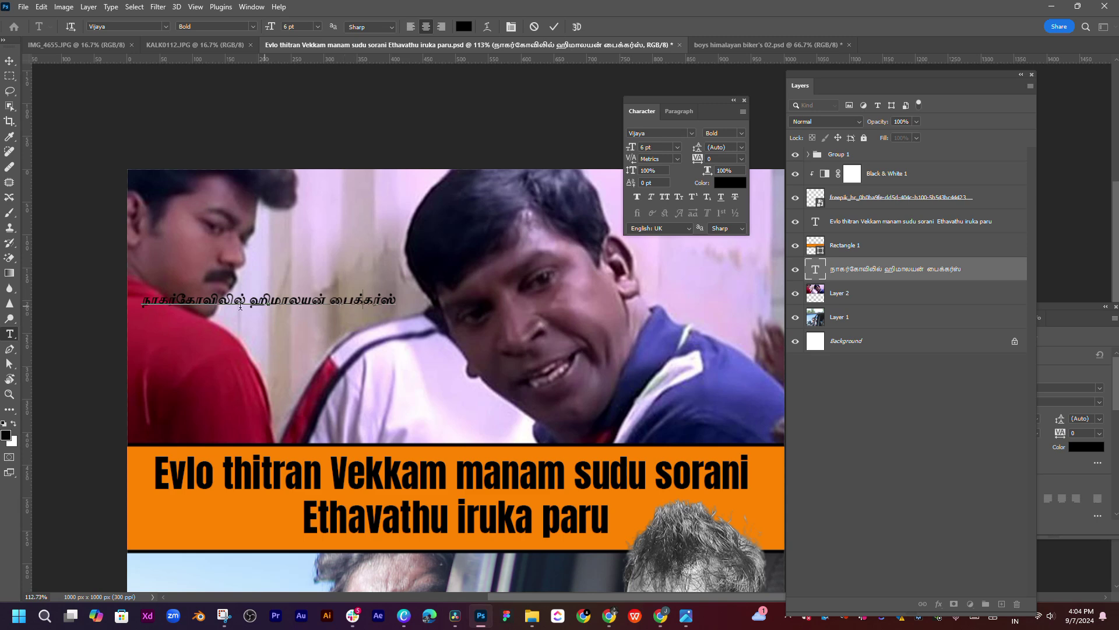
key("ctrl+z")
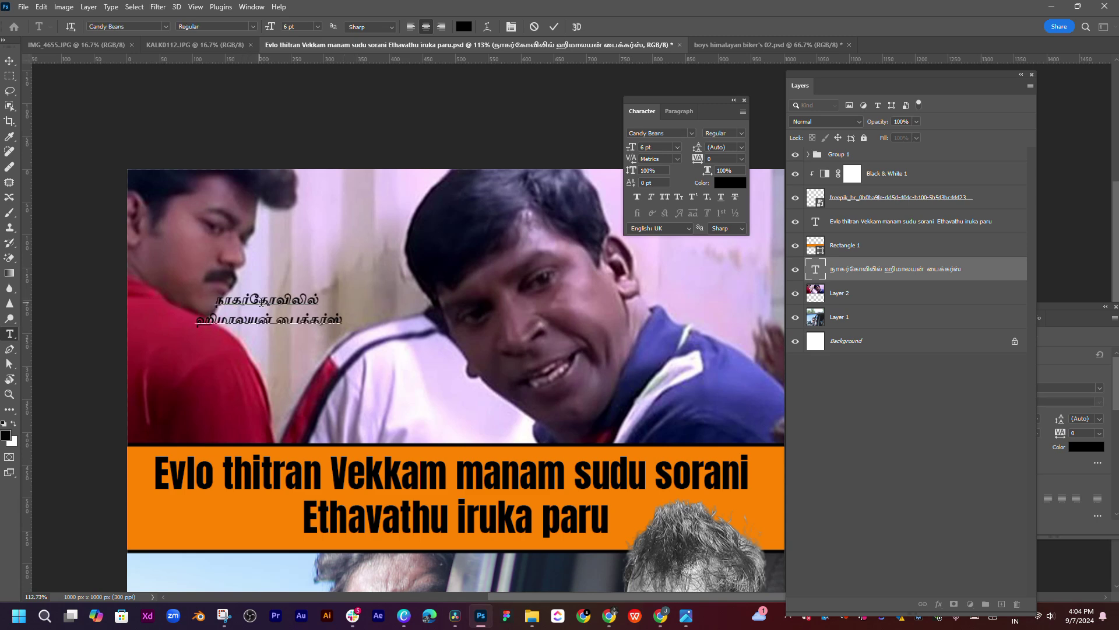
left_click(9, 66)
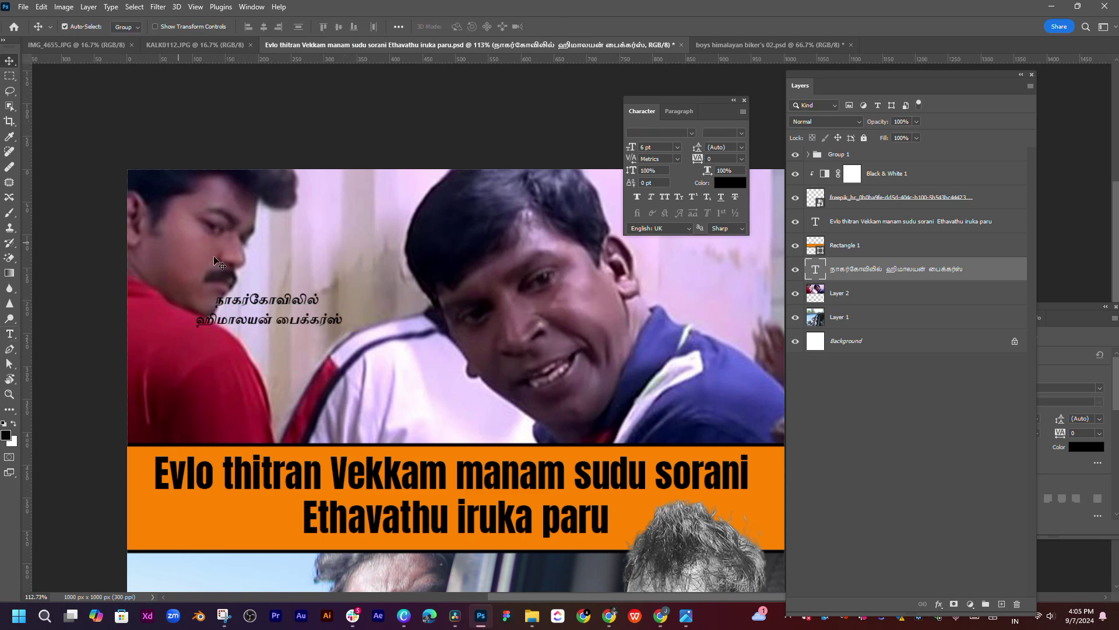
mouse_move(280, 303)
left_mouse_down()
mouse_move(288, 318)
mouse_move(252, 364)
left_mouse_up()
Place the label beside the left man's face and draw a rounded rectangle around it
mouse_move(372, 390)
left_mouse_down()
mouse_move(356, 244)
mouse_move(360, 281)
left_mouse_up()
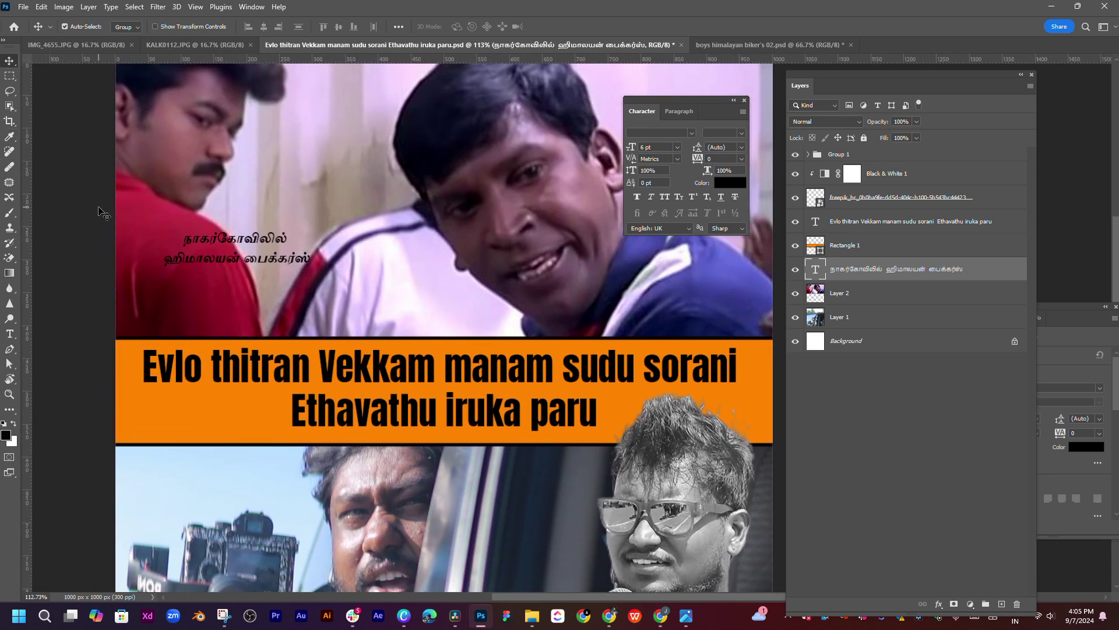
key("u")
left_click_drag(154, 226, 329, 273)
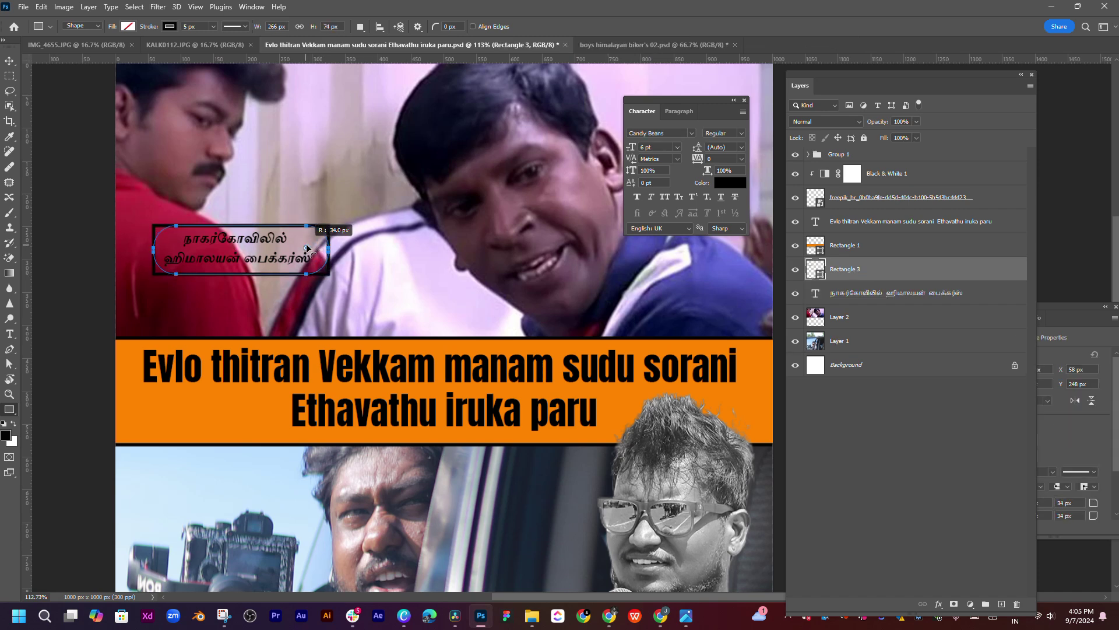
left_click_drag(307, 249, 311, 244)
Remove the rectangle's outline and settle on a black fill after trying orange, red and white
left_click(170, 27)
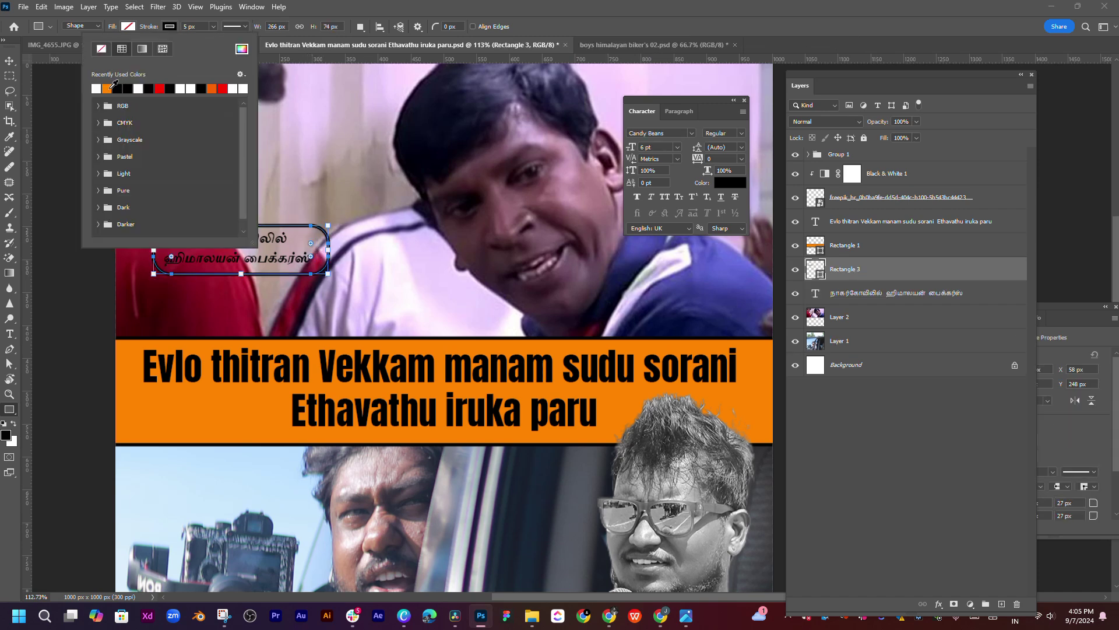
left_click(97, 88)
left_click(103, 49)
left_click(126, 27)
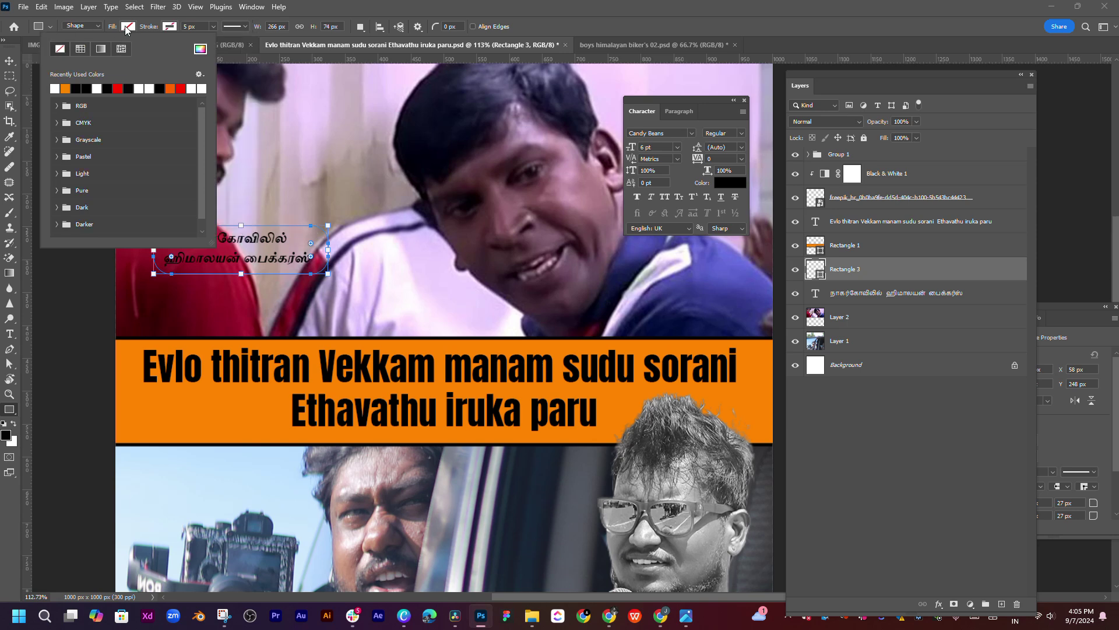
left_click(65, 88)
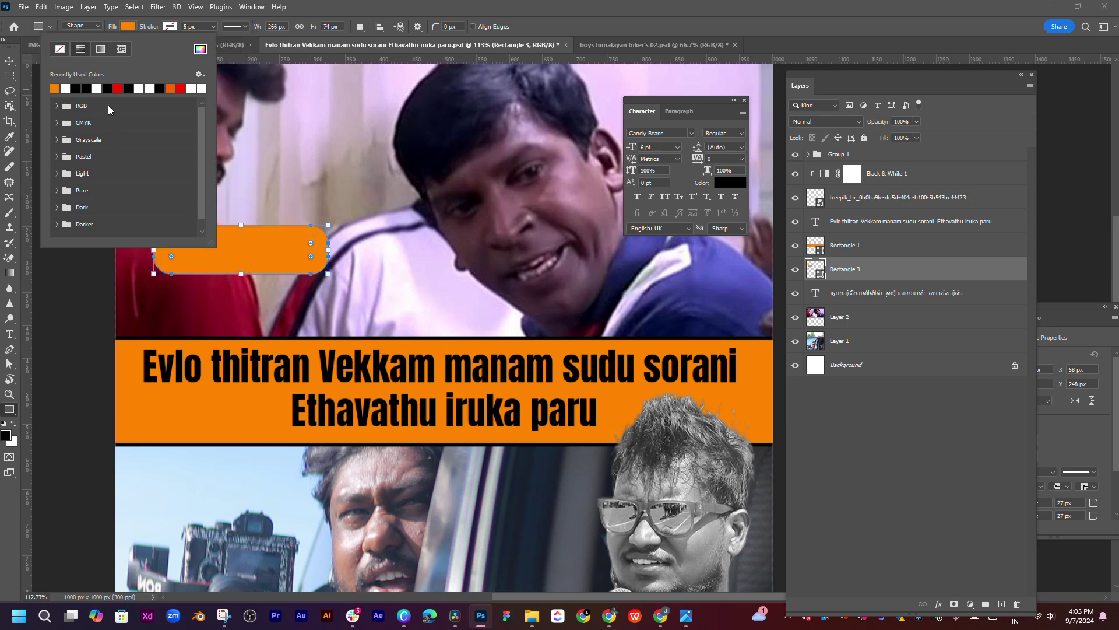
left_click(118, 88)
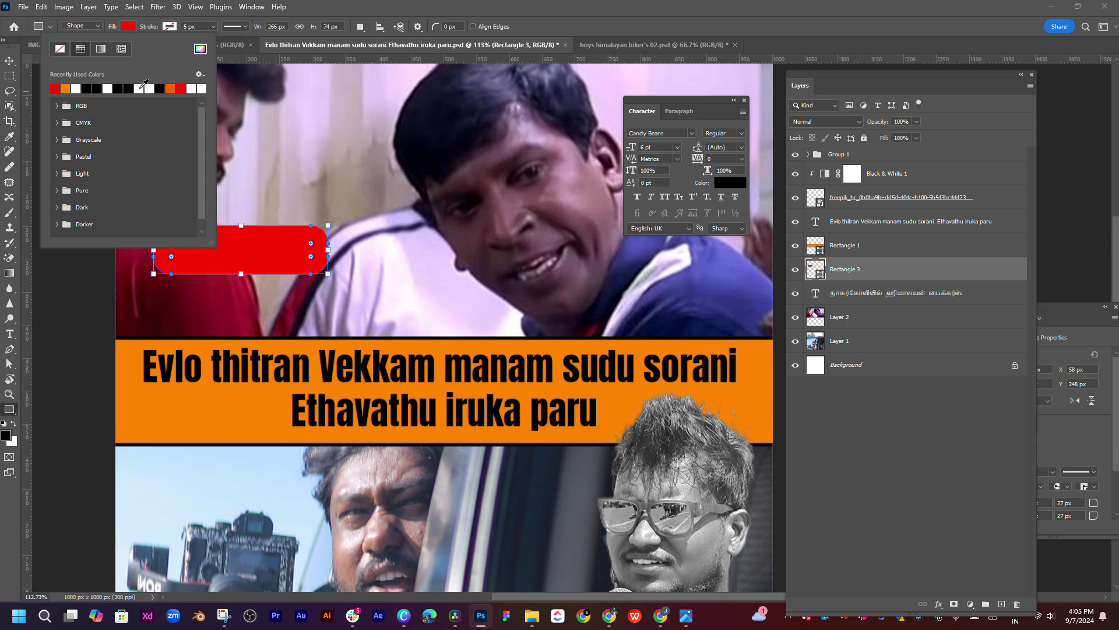
left_click(143, 88)
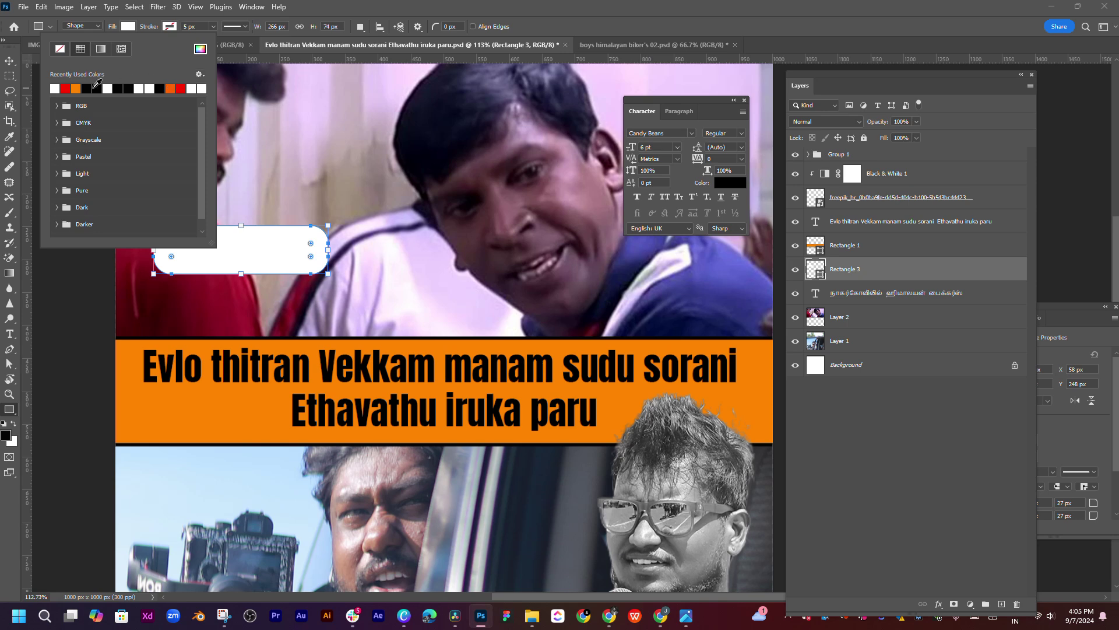
left_click(96, 88)
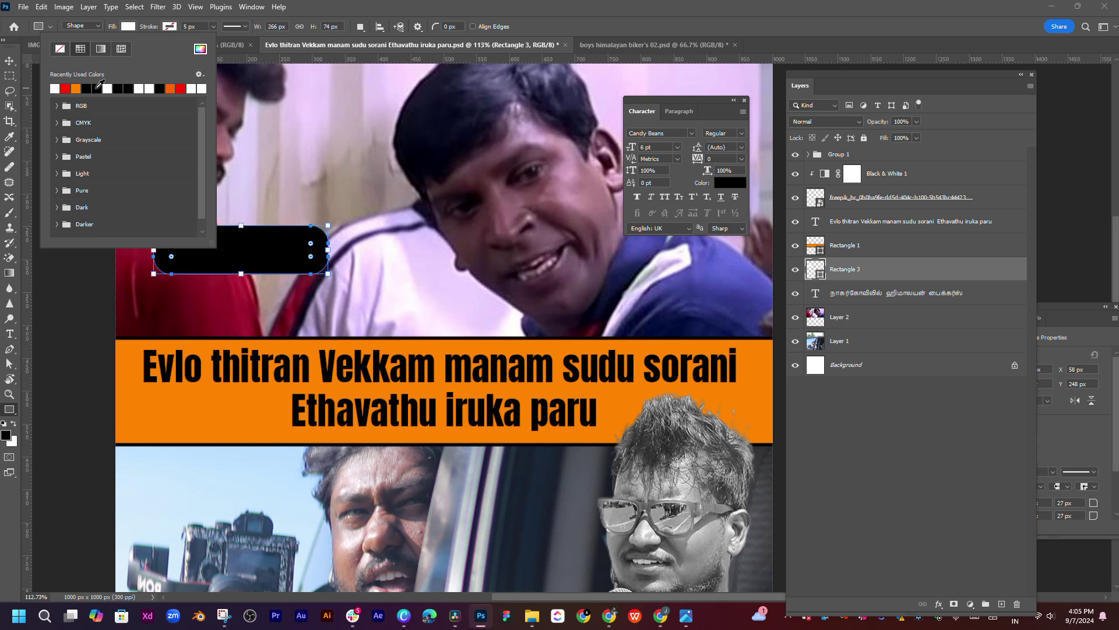
left_click(523, 253)
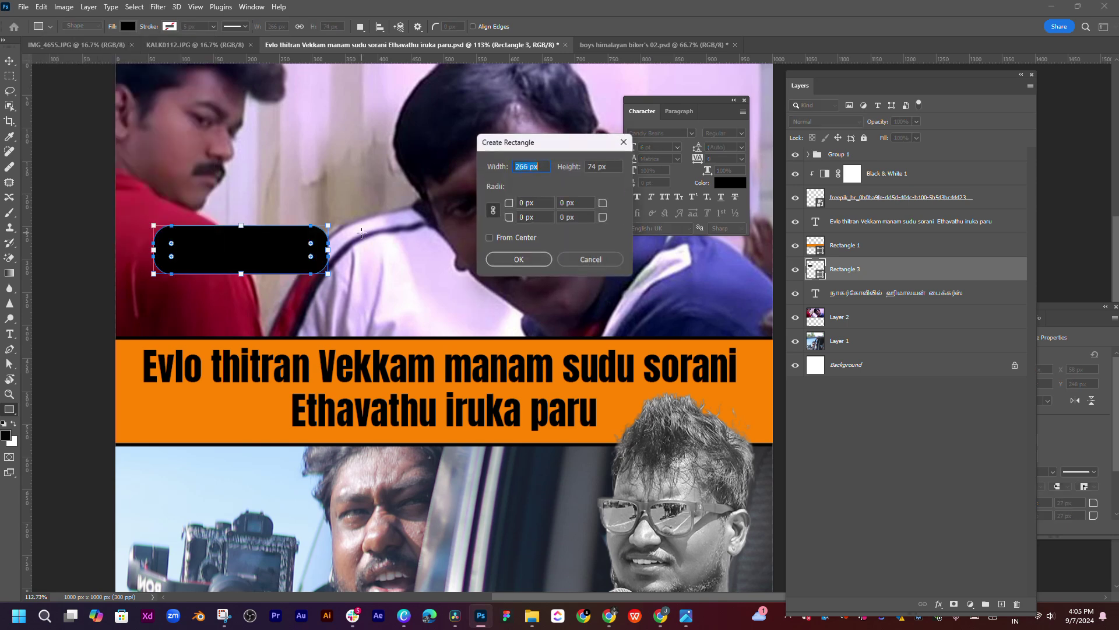
left_click(581, 262)
Set the black pill's corner radius to 24 px and select the Layer 2 image
left_click_drag(310, 247, 313, 248)
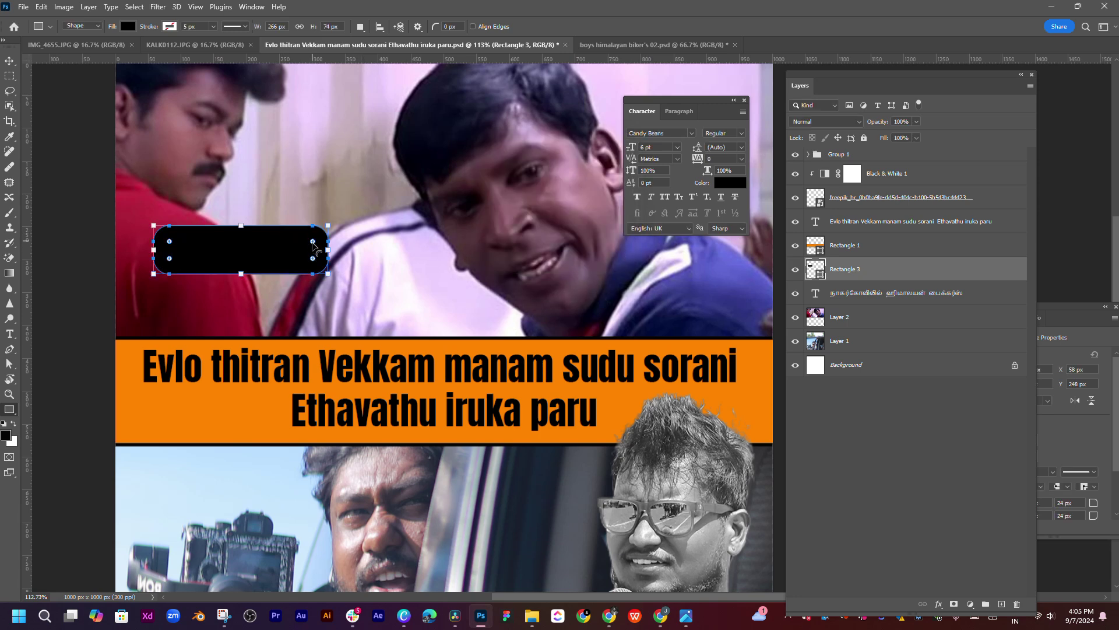
key("v")
left_click(407, 293)
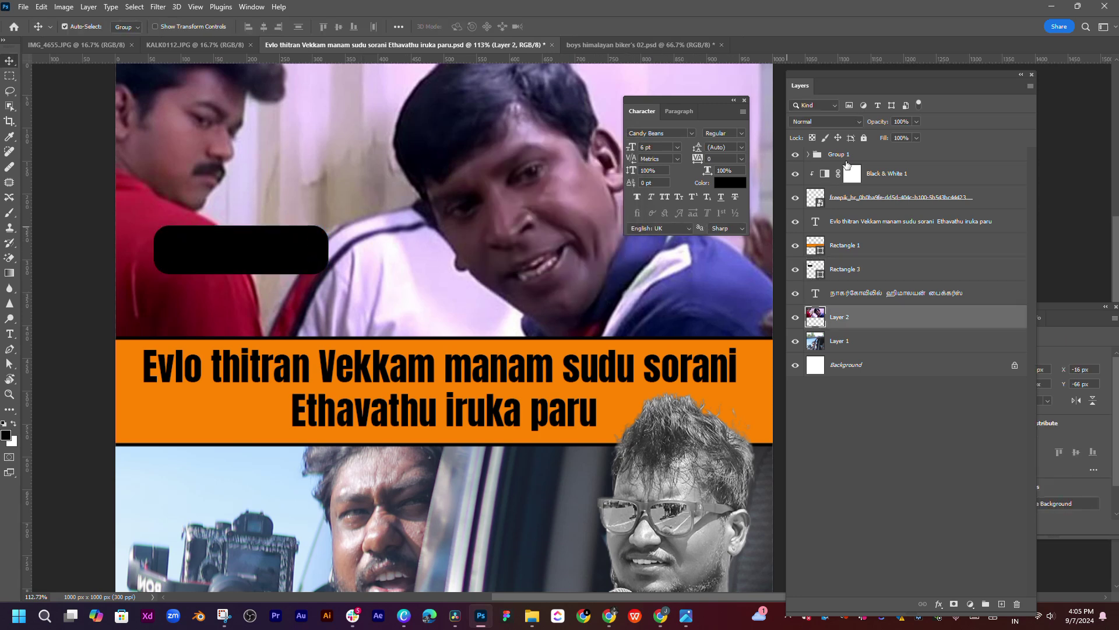
Set the Tamil text colour to white (ffffff)
double_click(880, 299)
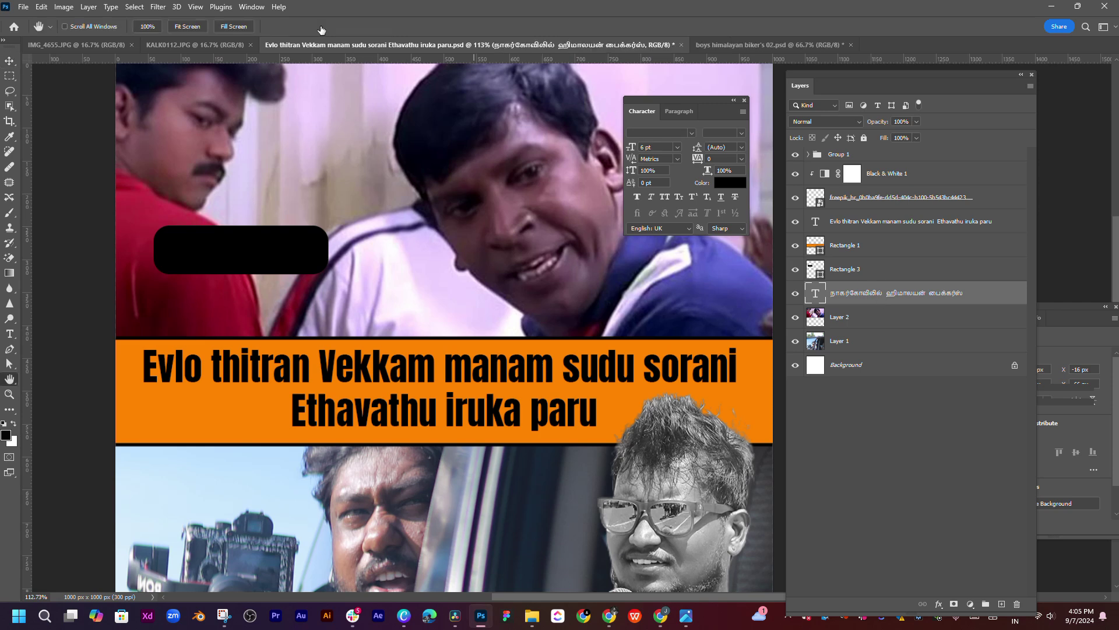
left_click(1071, 127)
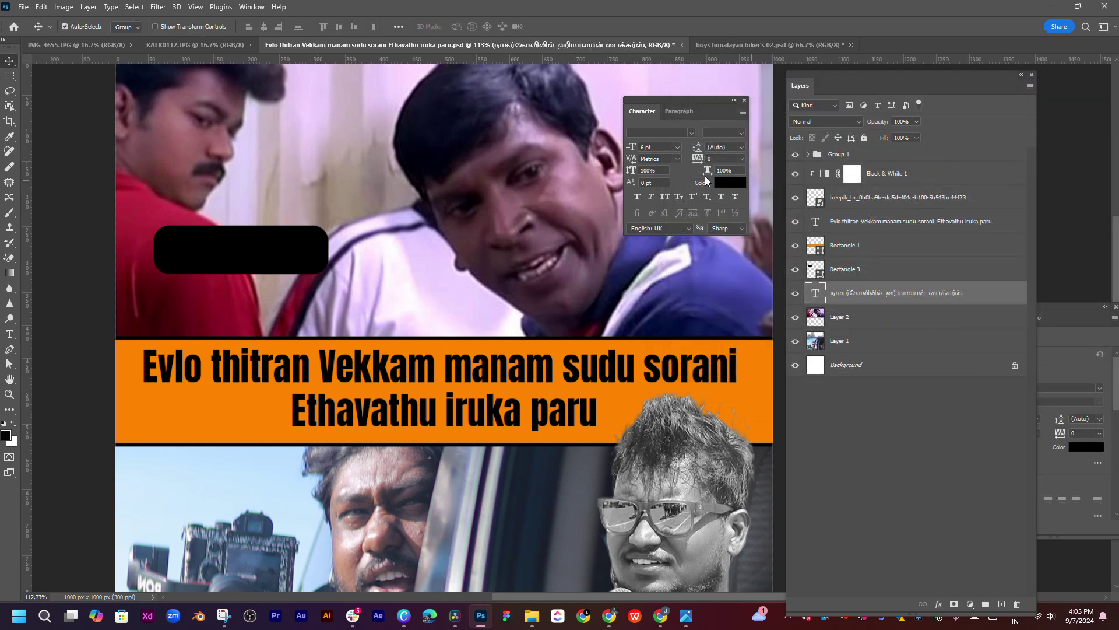
left_click(724, 182)
type("ffffff")
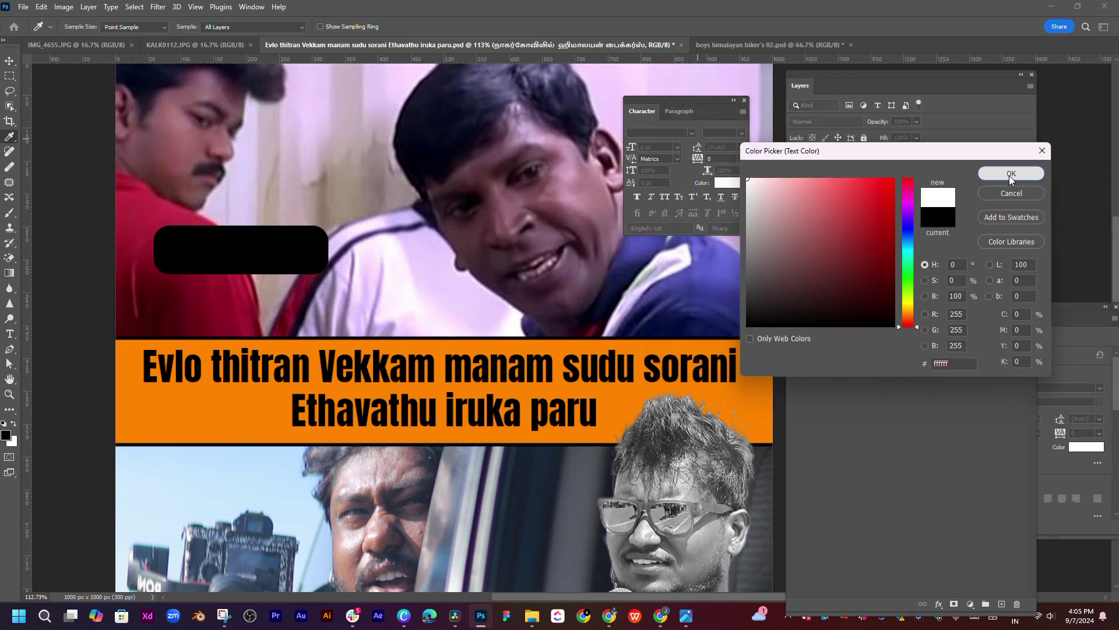
left_click(1009, 175)
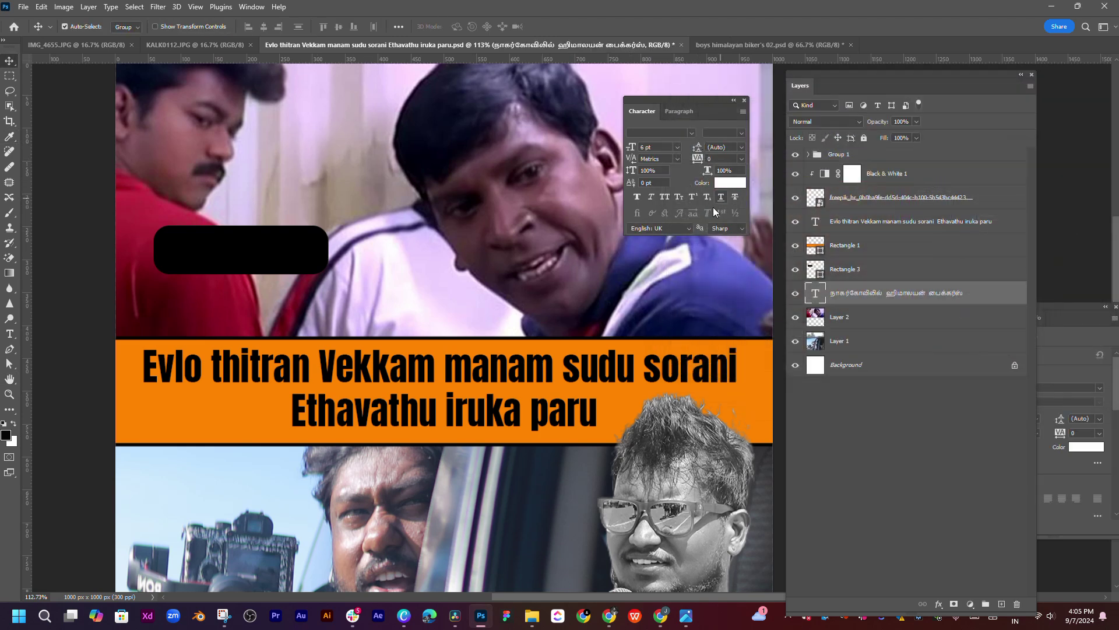
Stack the Tamil text layer above Rectangle 3 and move it inside the black pill
left_click(271, 261)
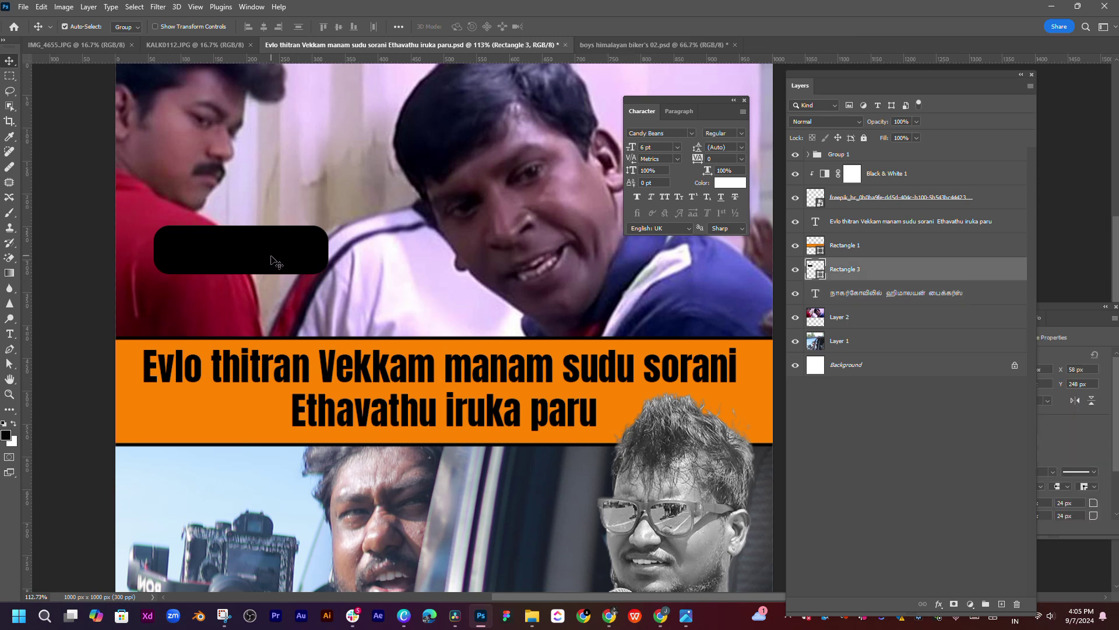
left_click_drag(271, 260, 316, 302)
double_click(815, 293)
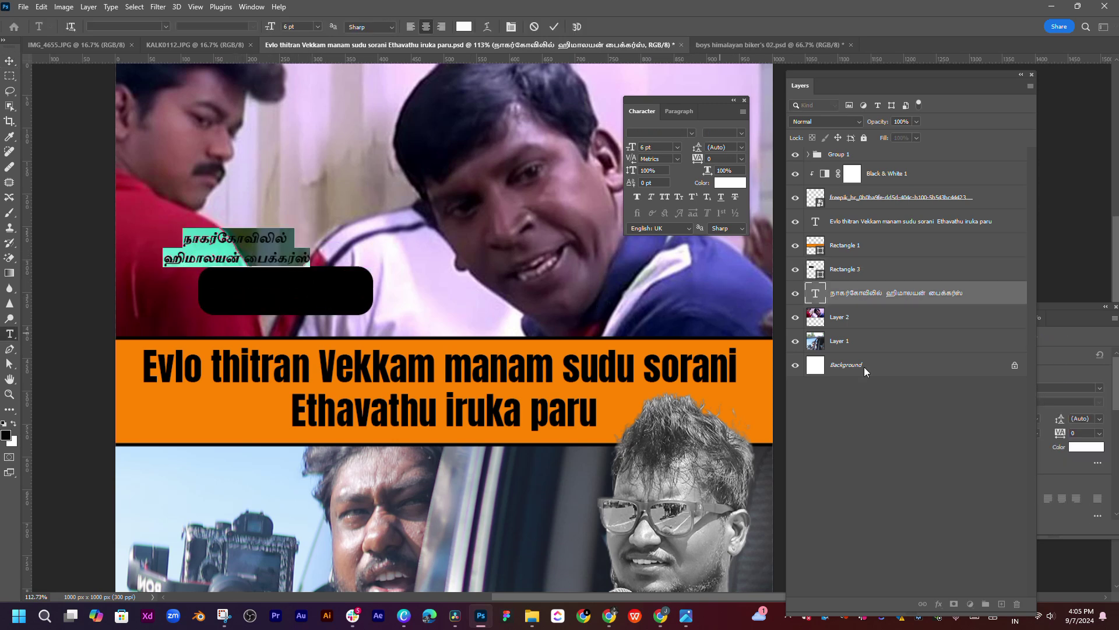
left_click(911, 395)
key("v")
left_click_drag(878, 293, 879, 262)
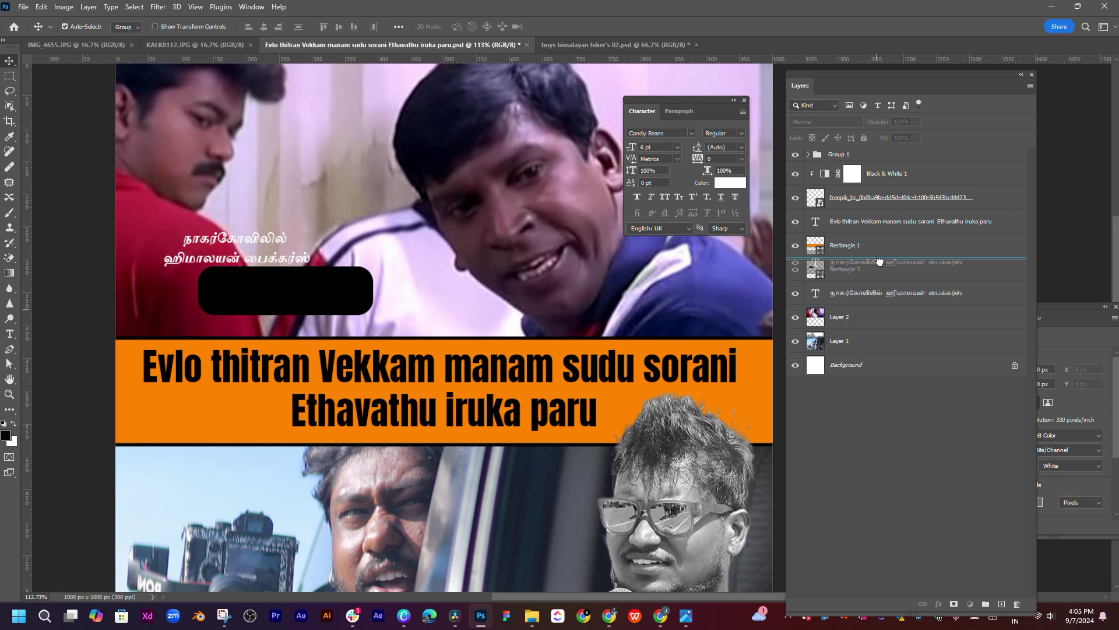
left_click_drag(232, 259, 281, 296)
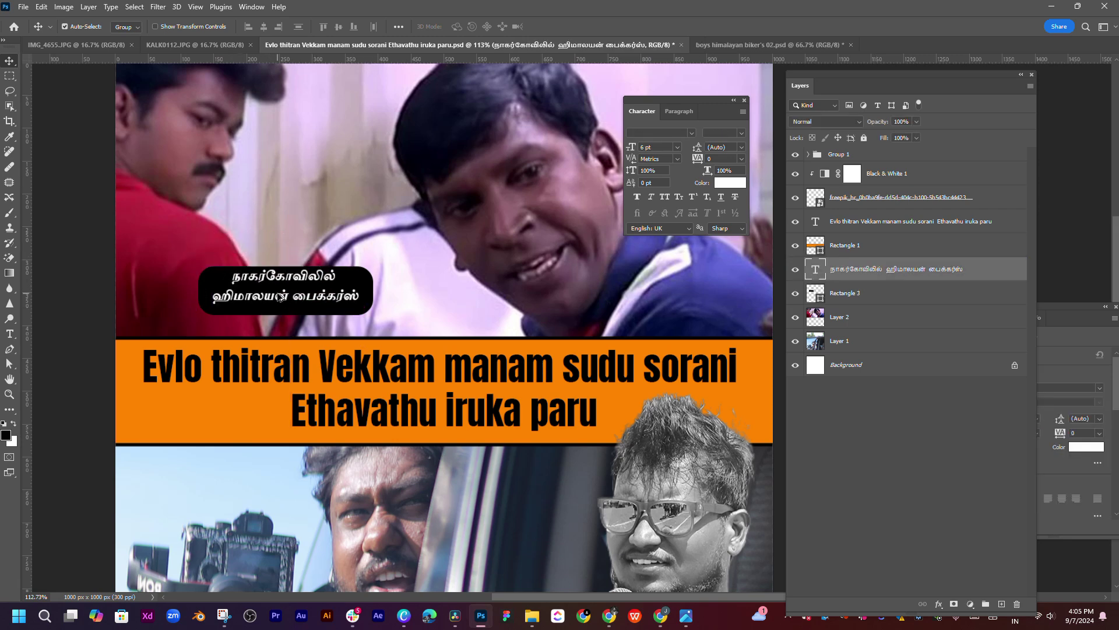
Move the black pill and its Tamil label together up and left over the top photo
scroll(280, 296, "up", 2)
scroll(280, 297, "up", 2)
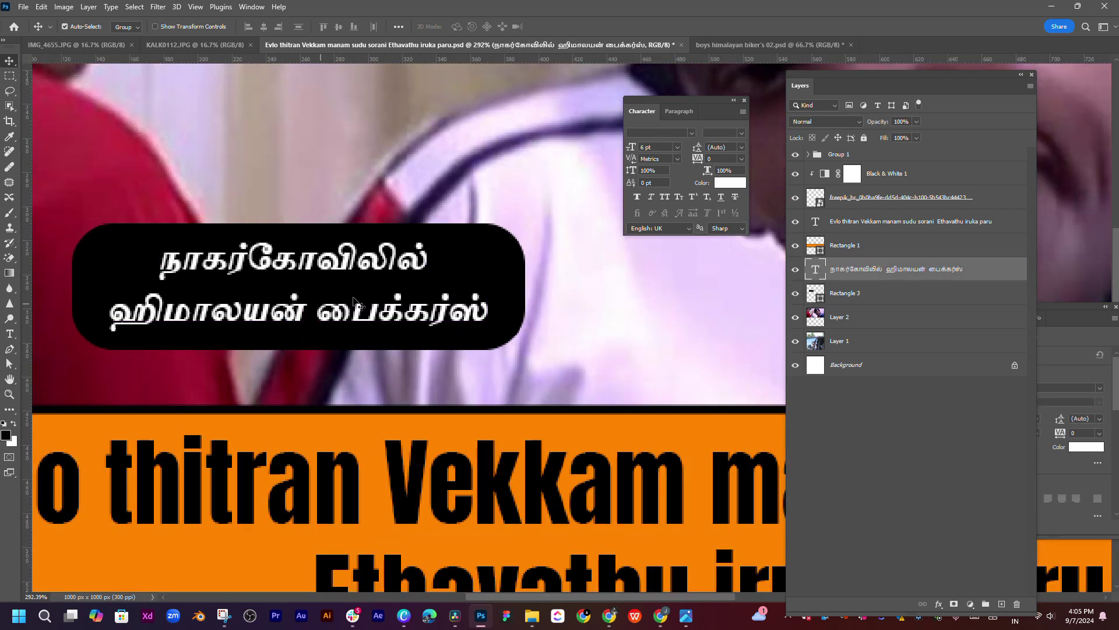
left_click(513, 274, "shift")
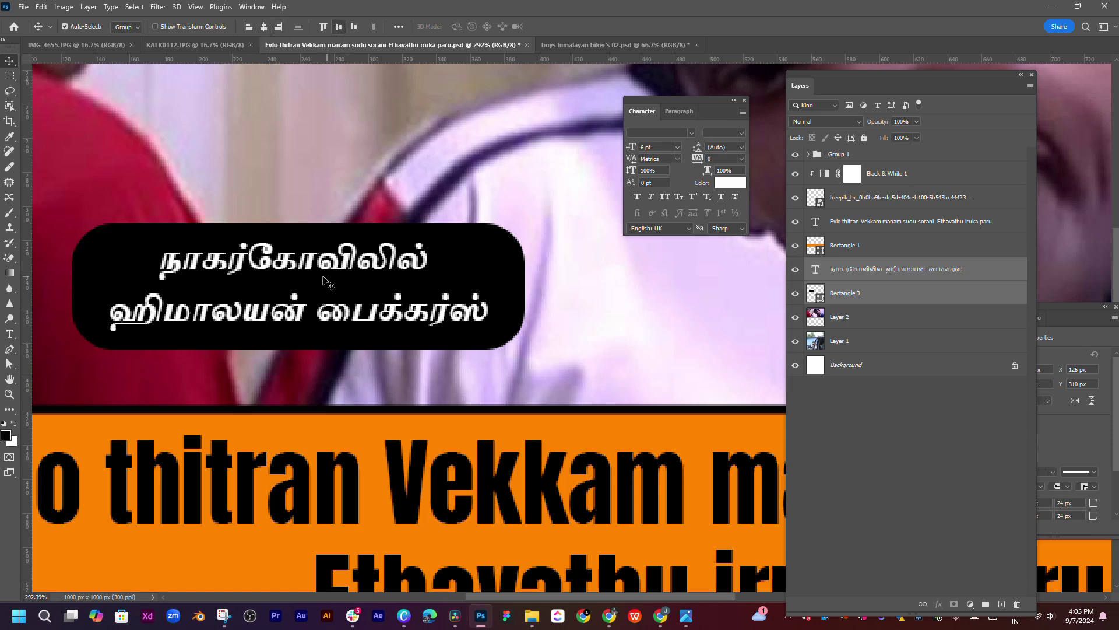
left_click_drag(315, 283, 313, 235)
scroll(313, 235, "down", 2)
scroll(297, 268, "down", 2)
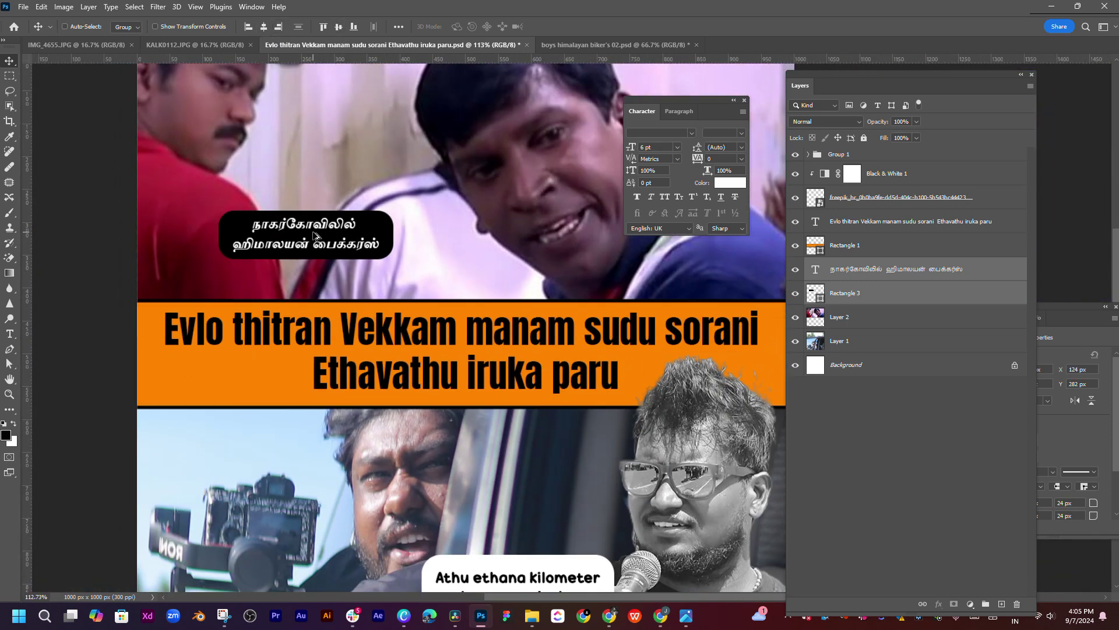
scroll(277, 309, "down", 1)
mouse_move(277, 308)
left_mouse_down()
mouse_move(285, 291)
mouse_move(263, 312)
mouse_move(343, 226)
mouse_move(394, 146)
mouse_move(401, 98)
mouse_move(349, 148)
mouse_move(384, 140)
mouse_move(374, 225)
mouse_move(384, 220)
mouse_move(392, 137)
mouse_move(386, 274)
left_mouse_up()
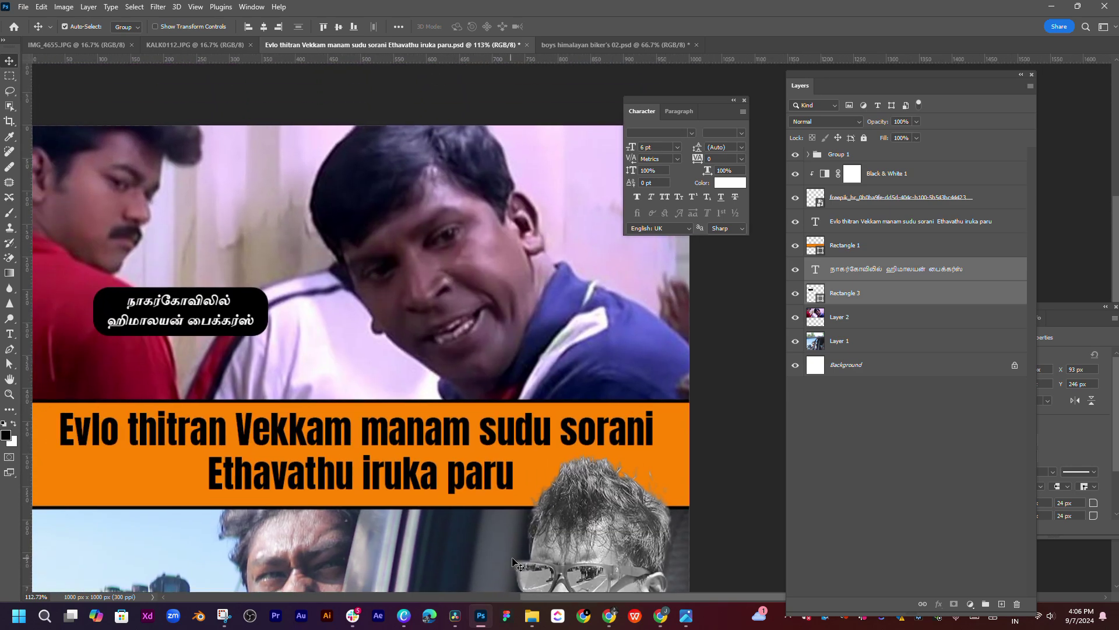
Replace the himalayan bikers query with a Google search for 'royal enfield himalayan'
left_click(608, 554)
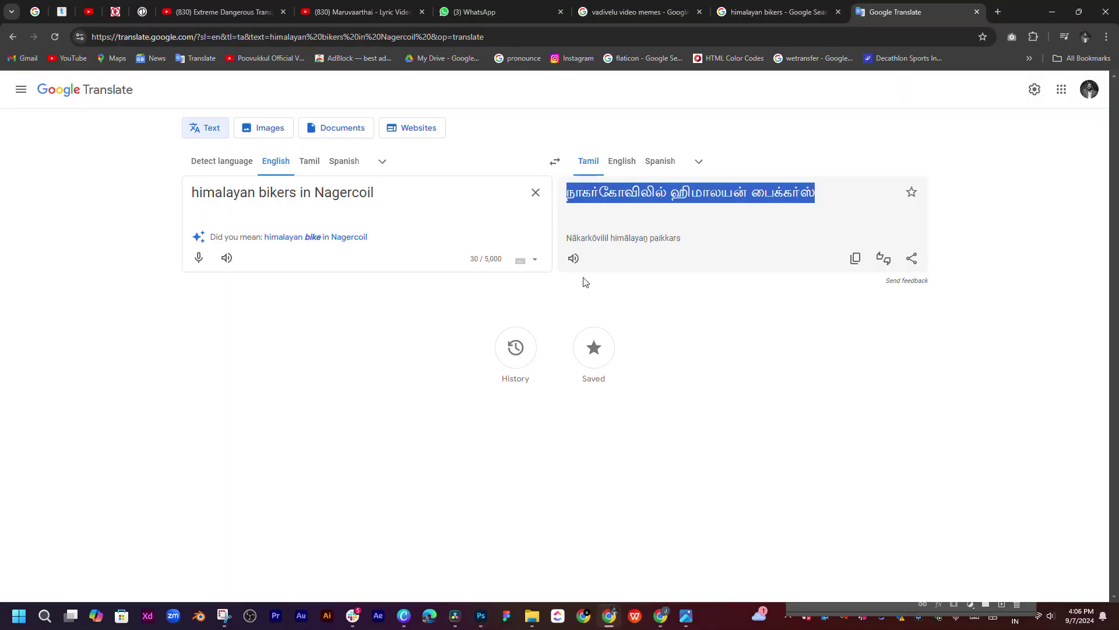
left_click(775, 12)
left_click(178, 100)
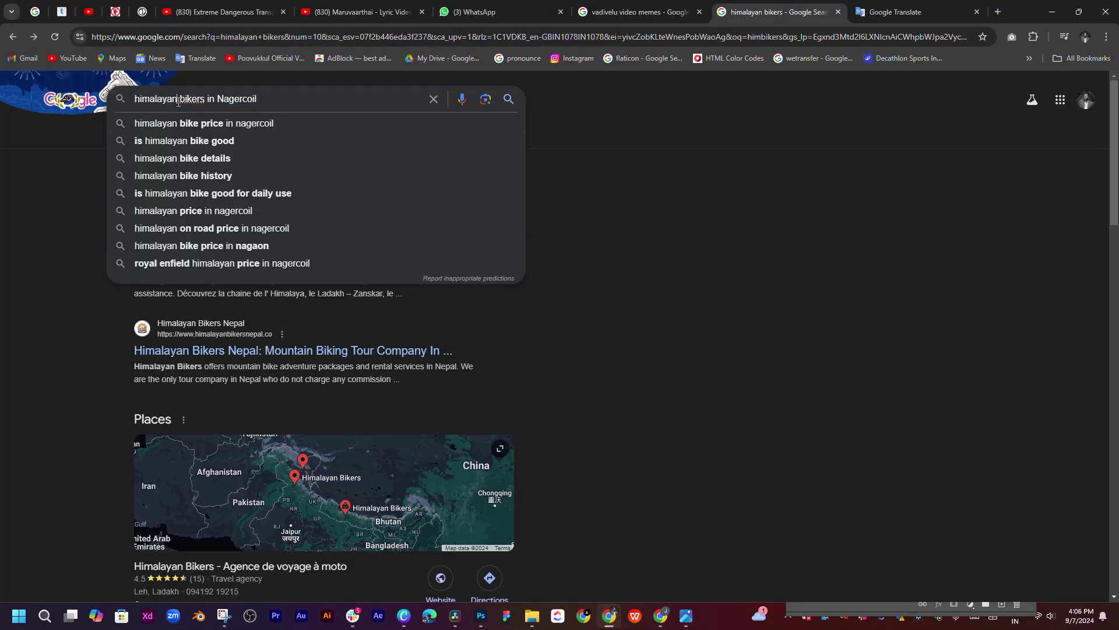
double_click(174, 102)
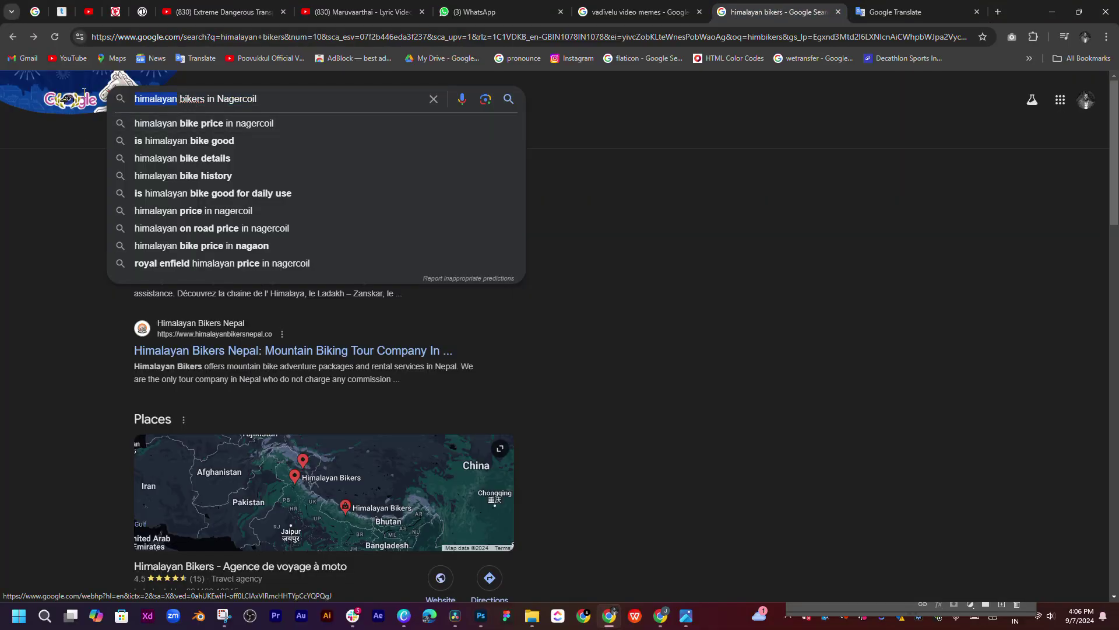
left_click_drag(272, 99, 112, 95)
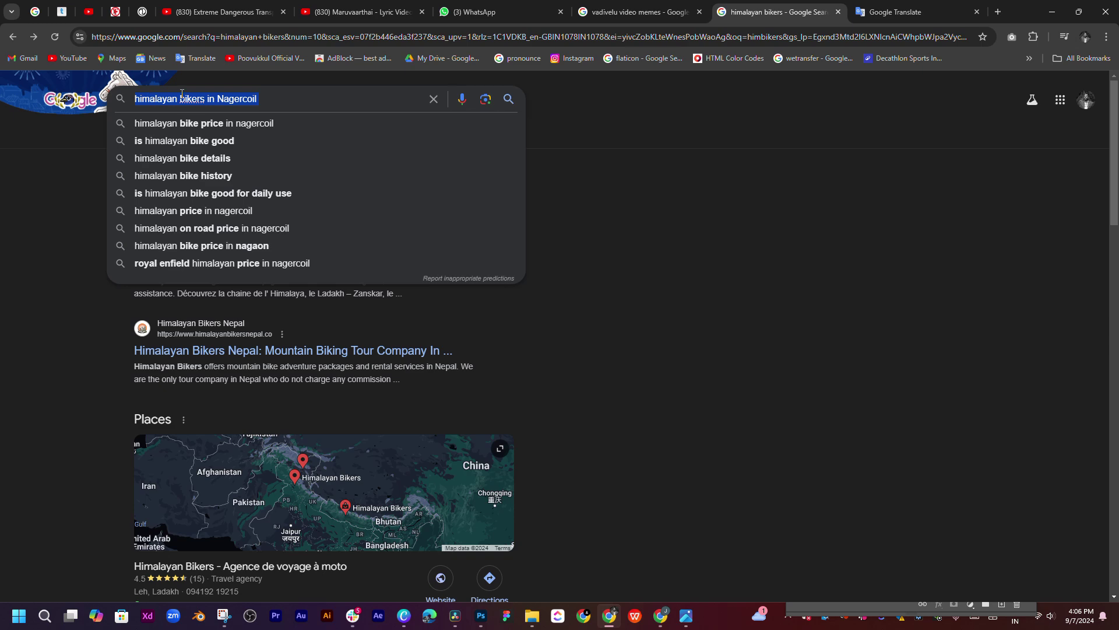
key("BackSpace")
type("ro")
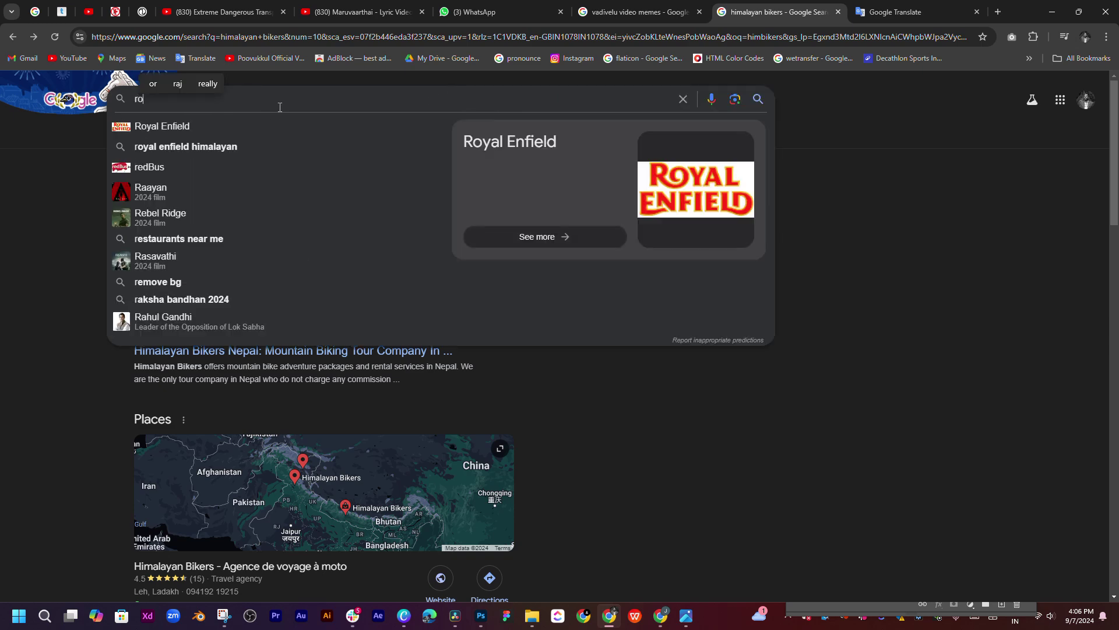
type("yal enfield himalayan")
key("Return")
Select 'royal enfield' in the search box and go back to Photoshop
left_click(205, 102)
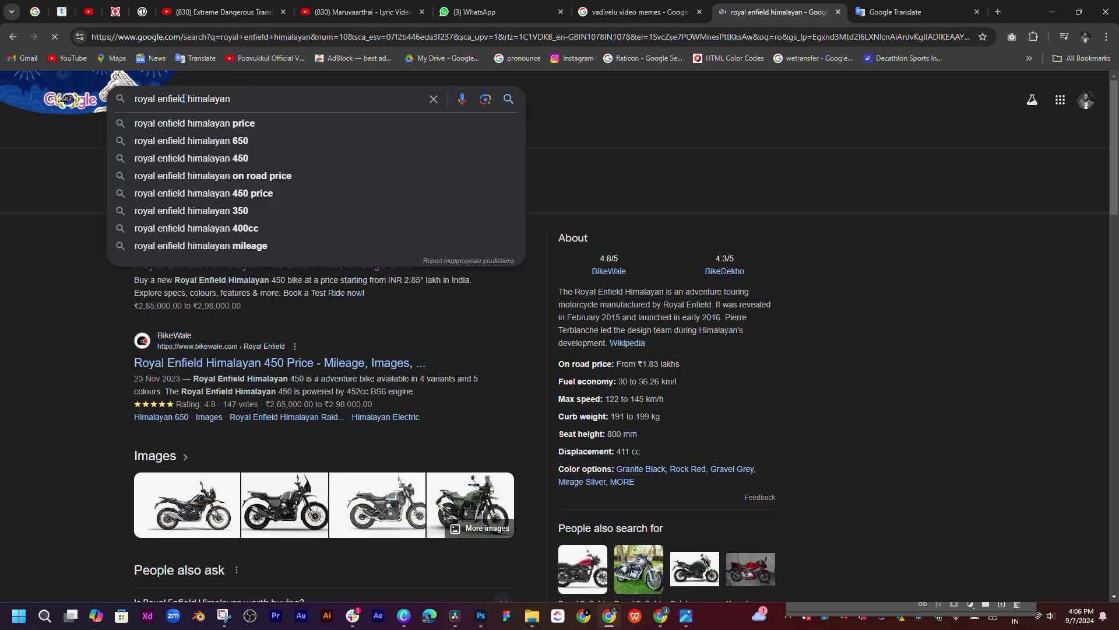
left_click_drag(186, 99, 141, 101)
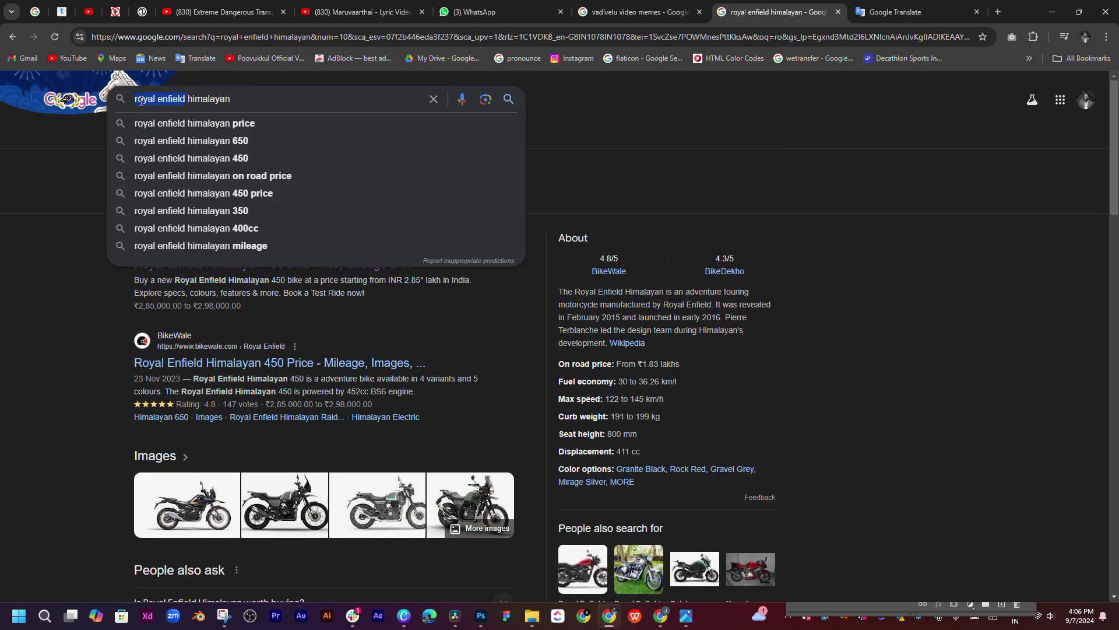
left_click(482, 617)
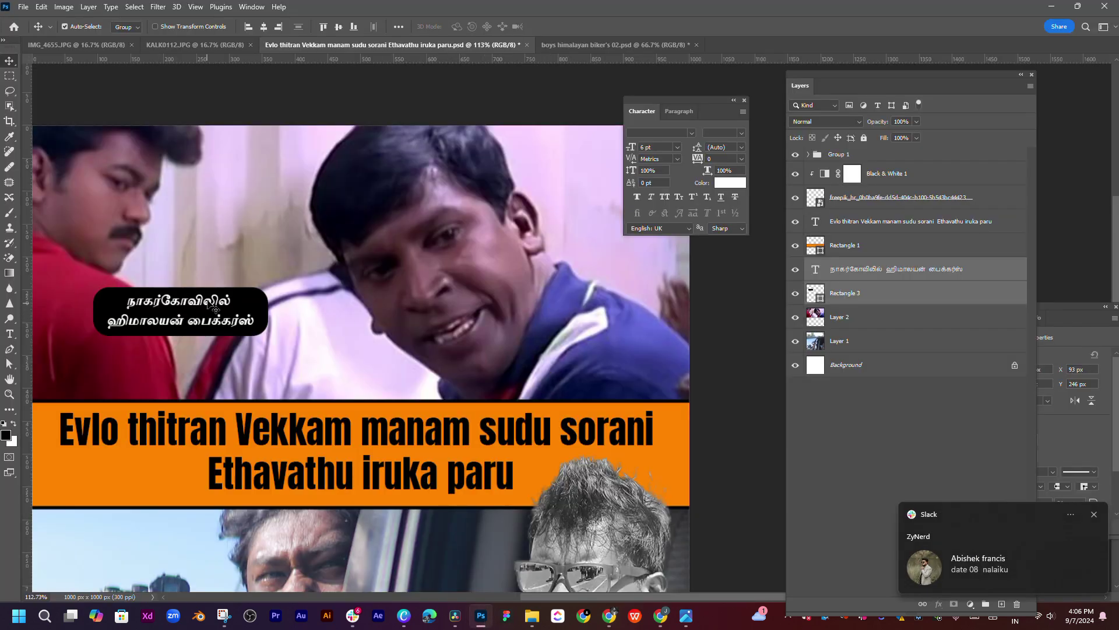
Duplicate the Rectangle 3 pill and place the copy at the top photo's upper right
left_click(898, 396)
left_click(260, 313)
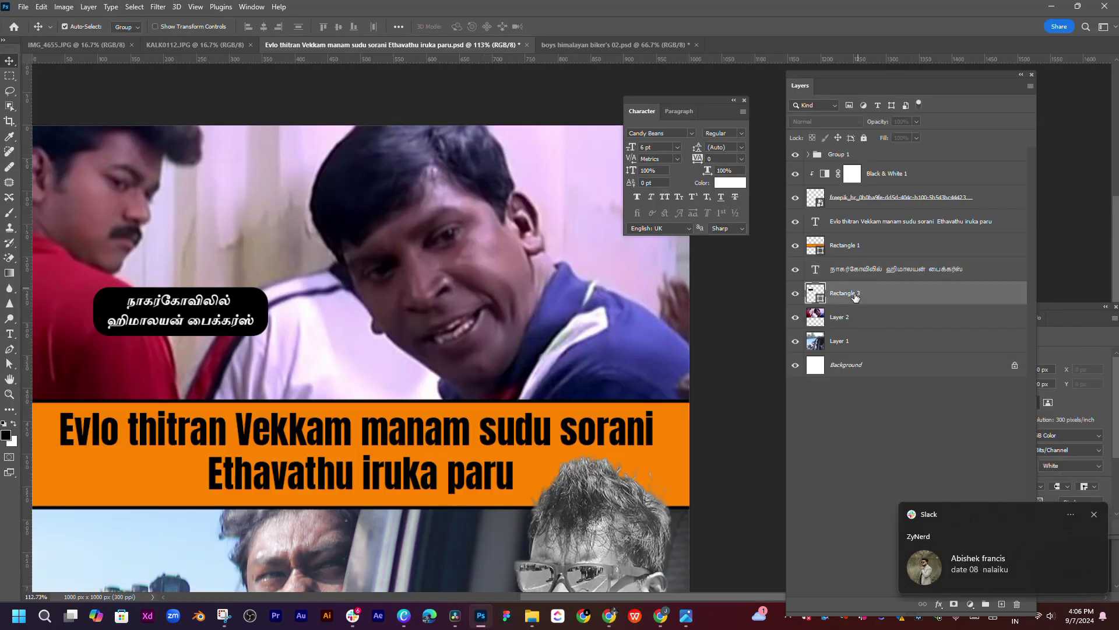
left_click_drag(260, 312, 647, 389)
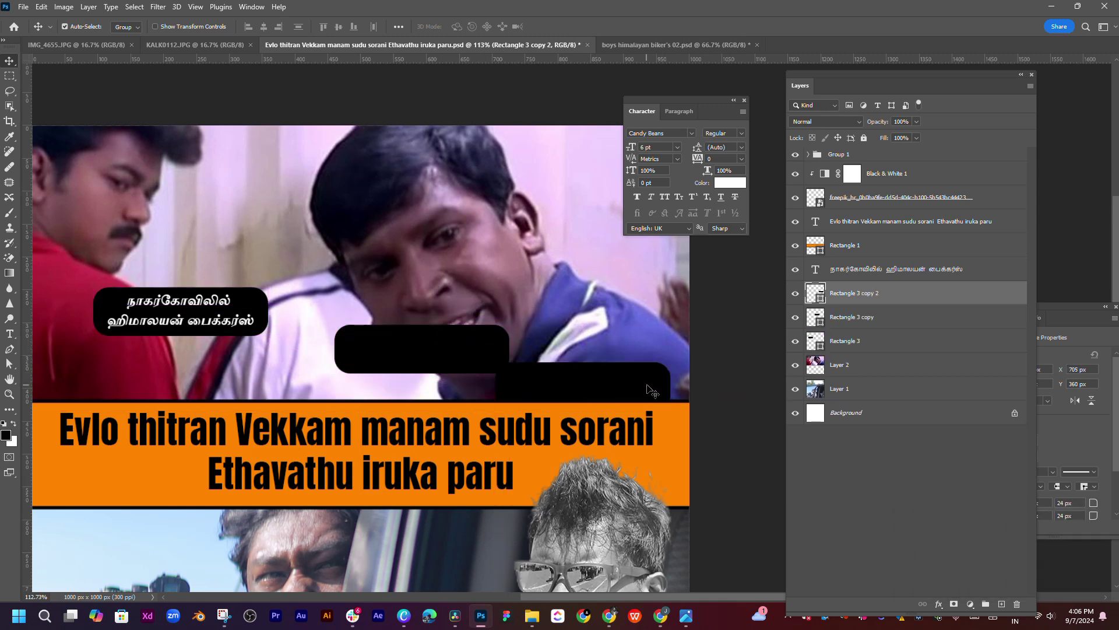
key("ctrl+z")
mouse_move(425, 353)
left_mouse_down()
mouse_move(582, 220)
mouse_move(494, 267)
left_mouse_up()
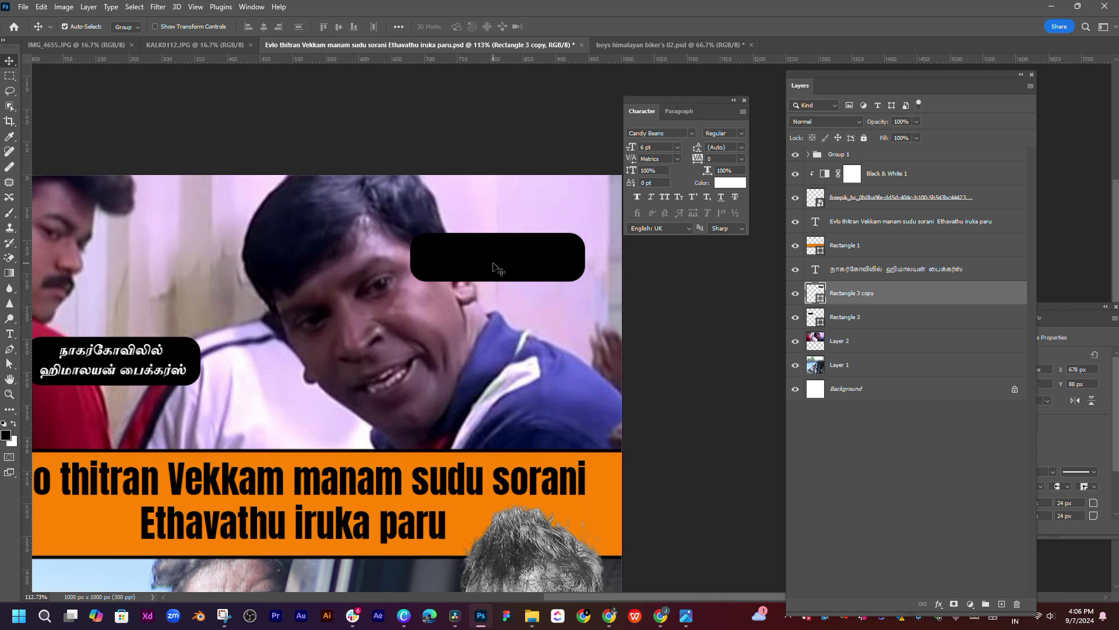
Change the pill copy's fill colour to white
double_click(821, 300)
type("ff0000")
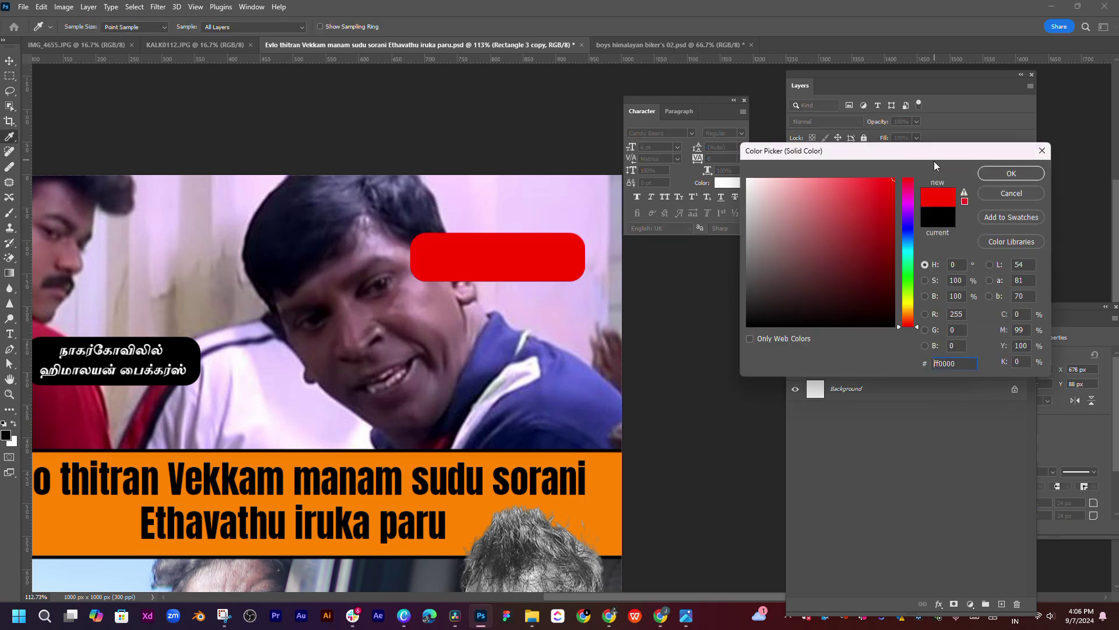
left_click_drag(861, 212, 740, 166)
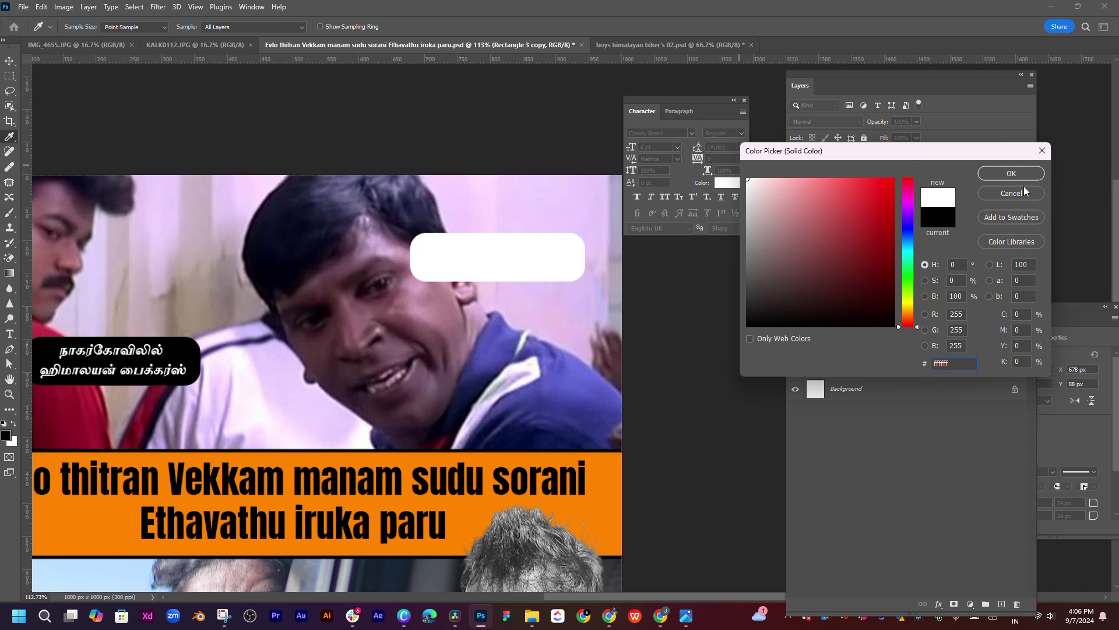
key("Return")
Select the Layer 2 photo and start a new text label on the man's face
key("v")
left_click(449, 333)
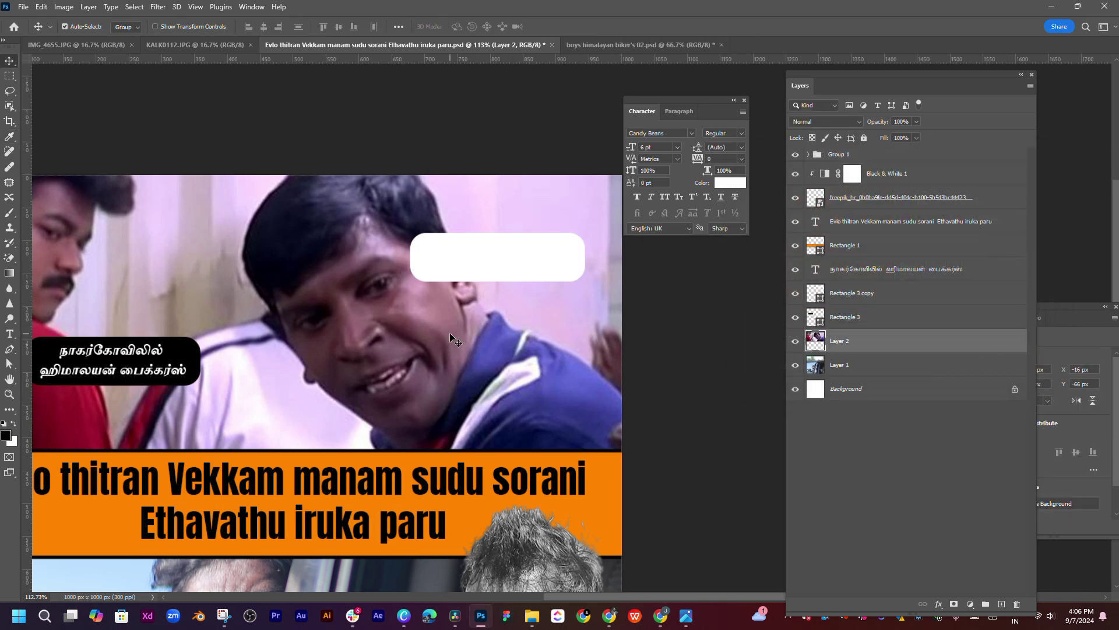
key("t")
left_click(427, 347)
Type 'royal enfield' in black and commit the text
type("royal enfield")
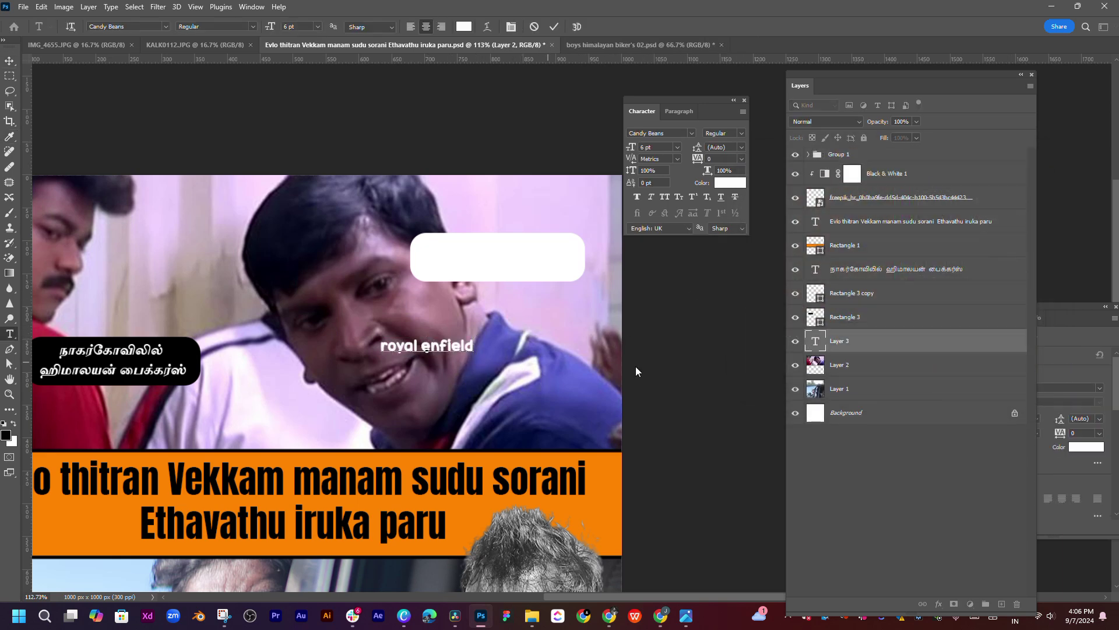
key("shift+Left")
key("shift+Left")
key("shift+Left")
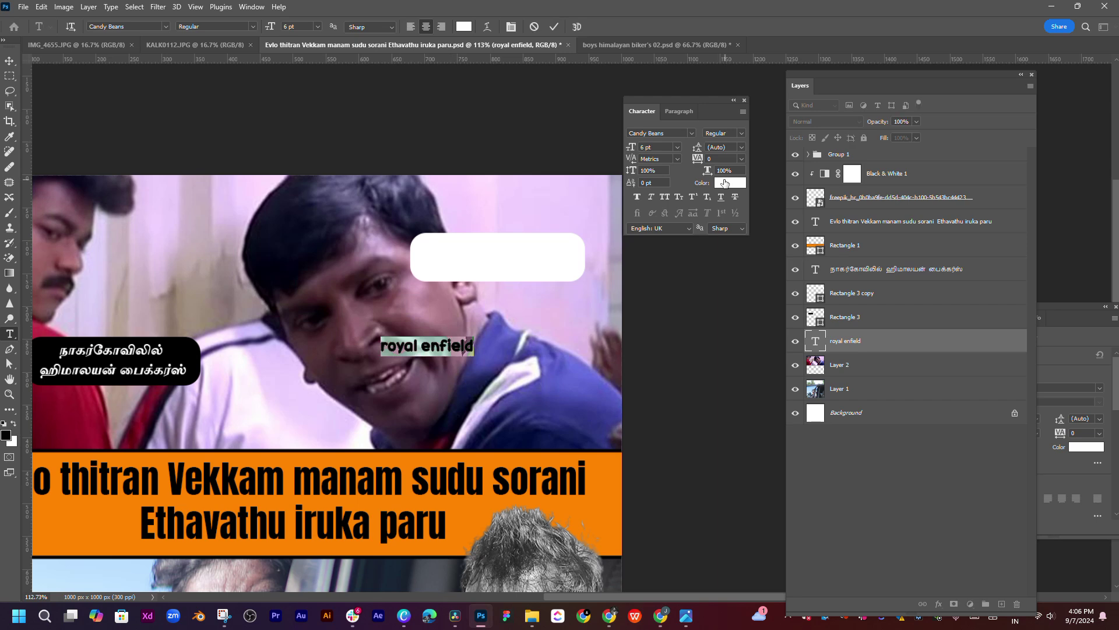
left_click(725, 182)
left_click(762, 328)
left_click(1017, 172)
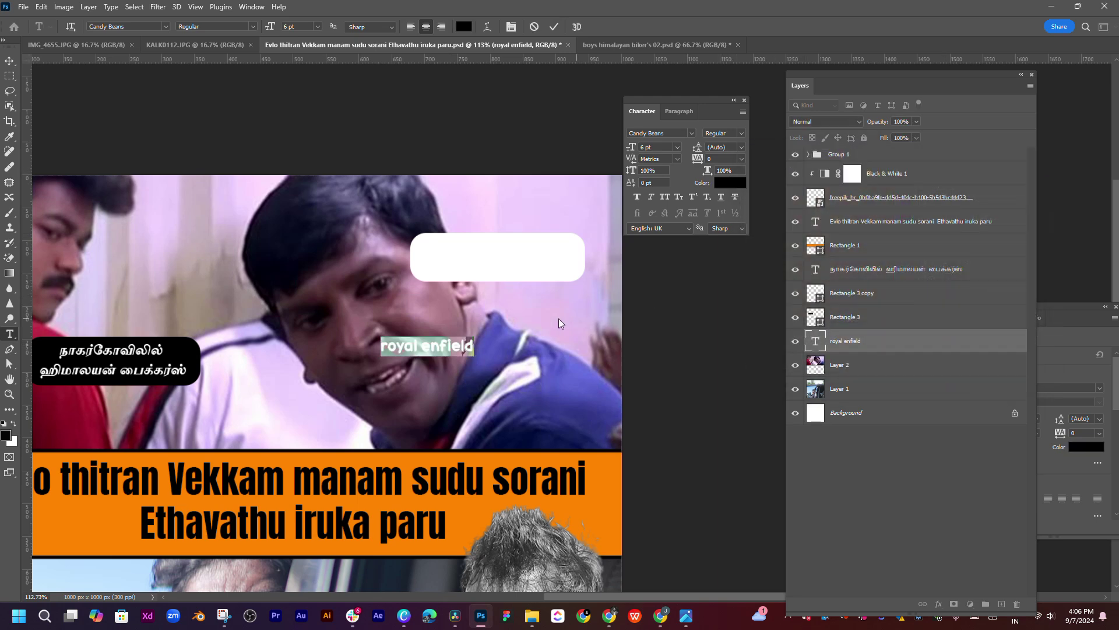
key("ctrl+Return")
Move 'royal enfield' into the white pill and stack it above Rectangle 3 copy
key("v")
left_click_drag(449, 334, 502, 271)
left_click_drag(913, 343, 909, 316)
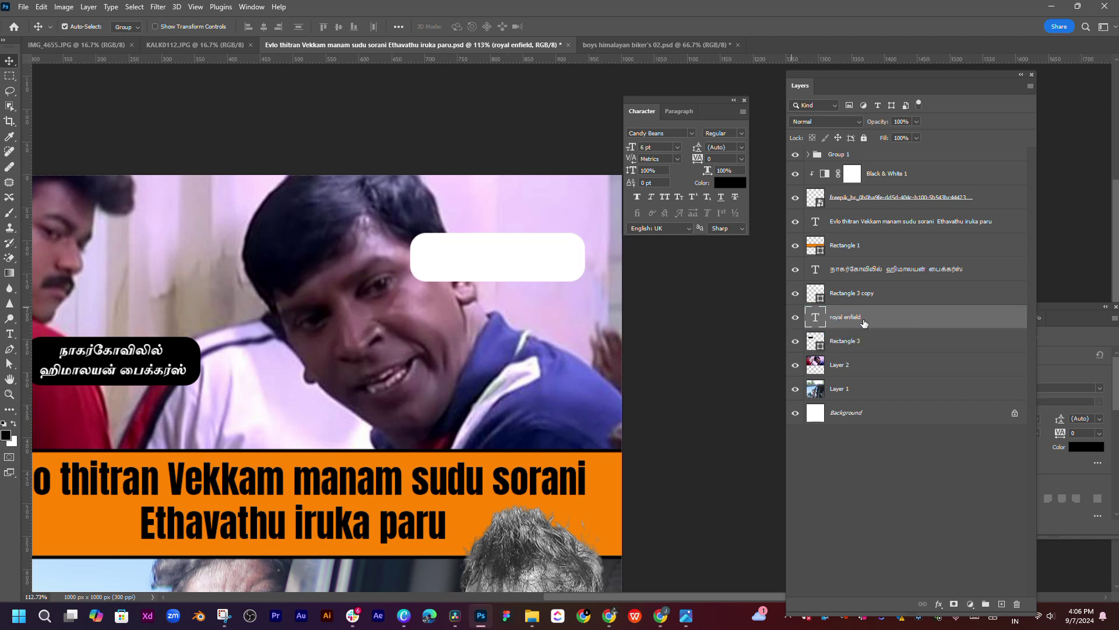
mouse_move(863, 327)
left_mouse_down()
mouse_move(877, 279)
mouse_move(877, 347)
left_mouse_up()
left_click(880, 315, "shift")
left_click(703, 324)
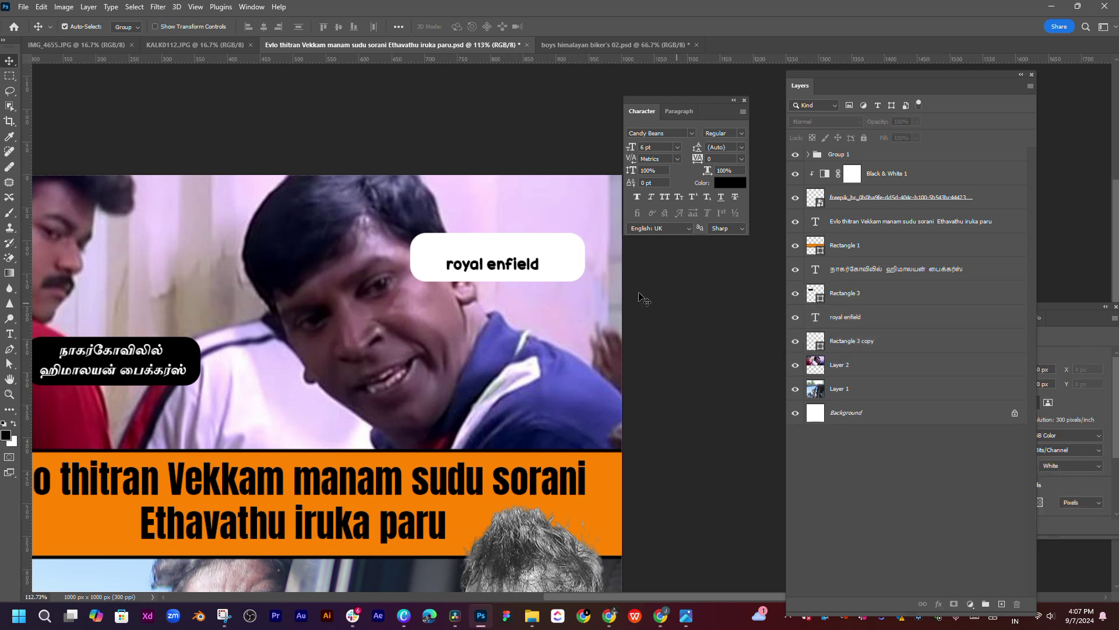
left_click(524, 270)
Enlarge 'royal enfield' to 9.41 pt and centre it vertically in the white pill
scroll(525, 270, "up", 3)
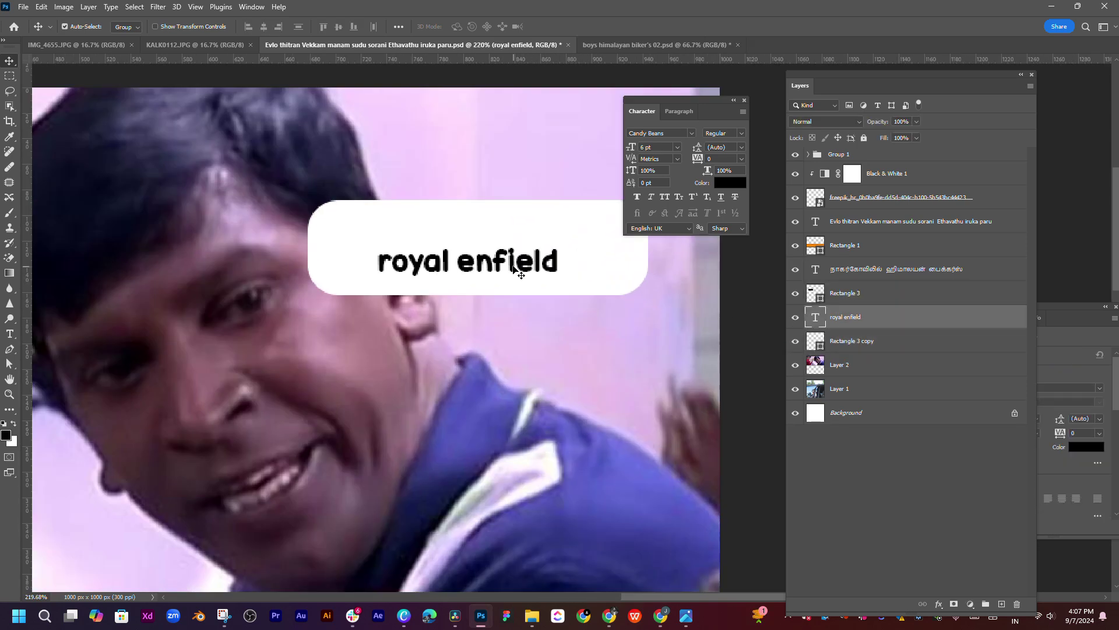
key("ctrl+t")
mouse_move(559, 278)
left_mouse_down()
mouse_move(609, 275)
mouse_move(565, 256)
left_mouse_up()
key("Return")
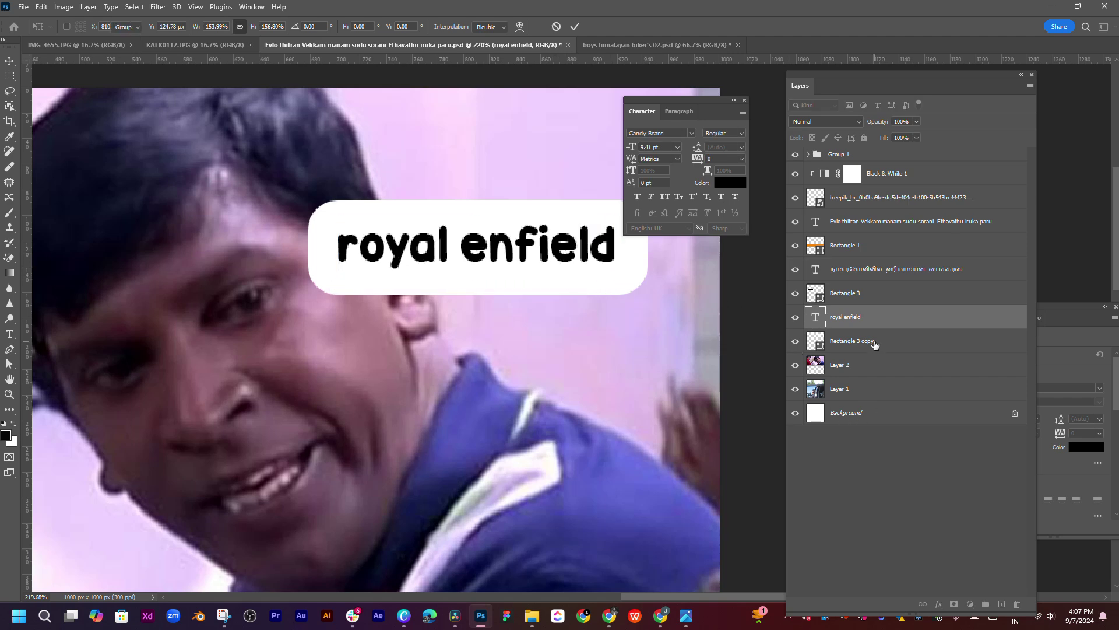
left_click(583, 263, "shift")
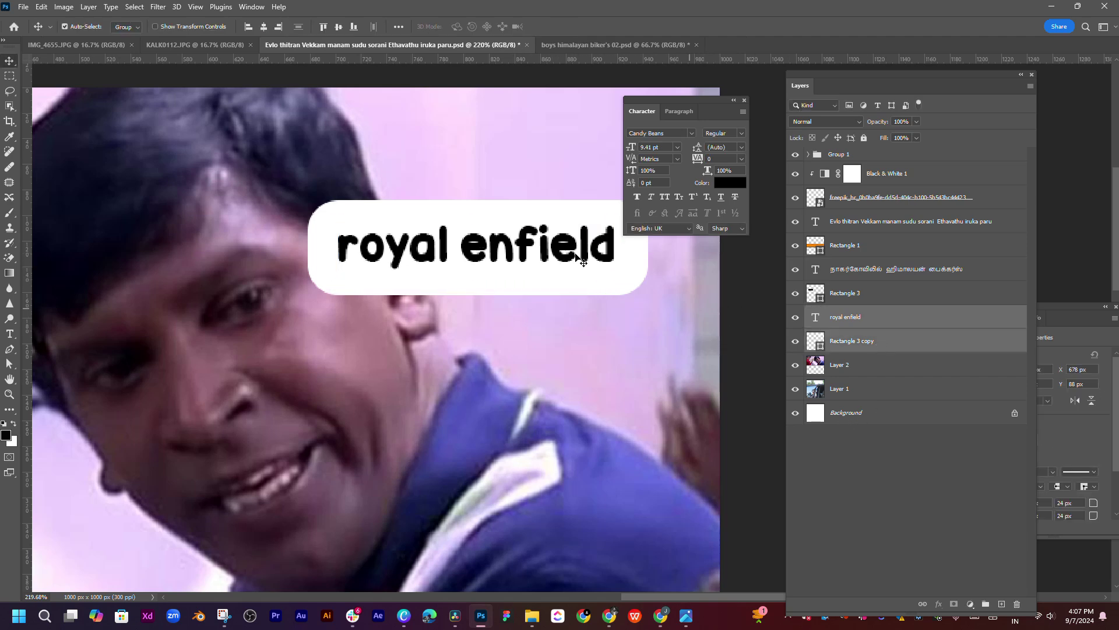
left_click(337, 27)
scroll(568, 284, "down", 3)
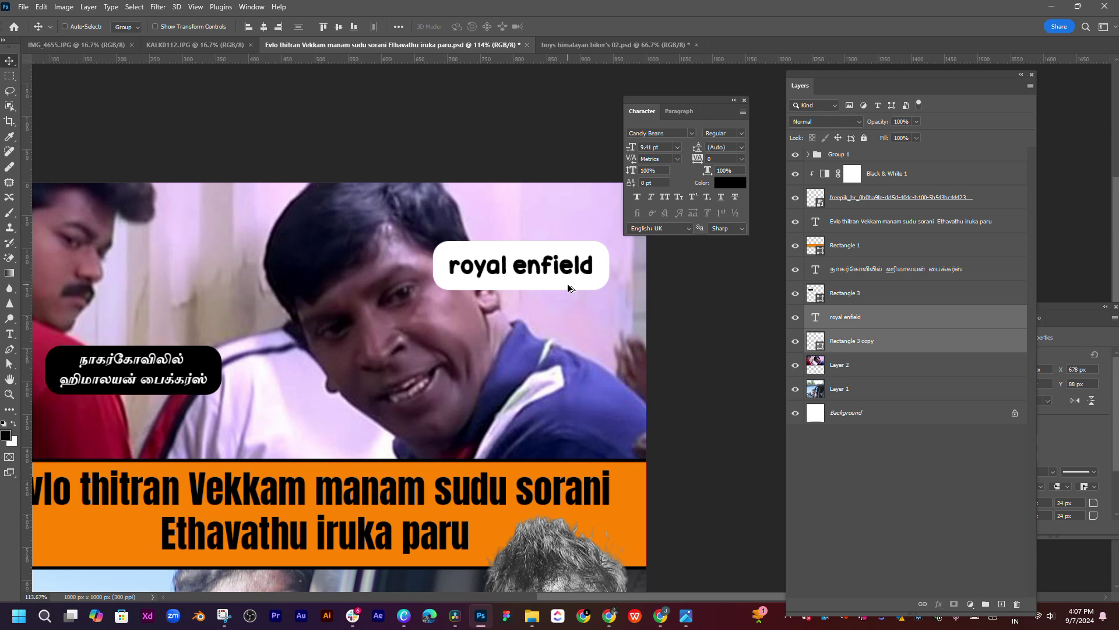
scroll(568, 287, "down", 2)
scroll(466, 245, "down", 1)
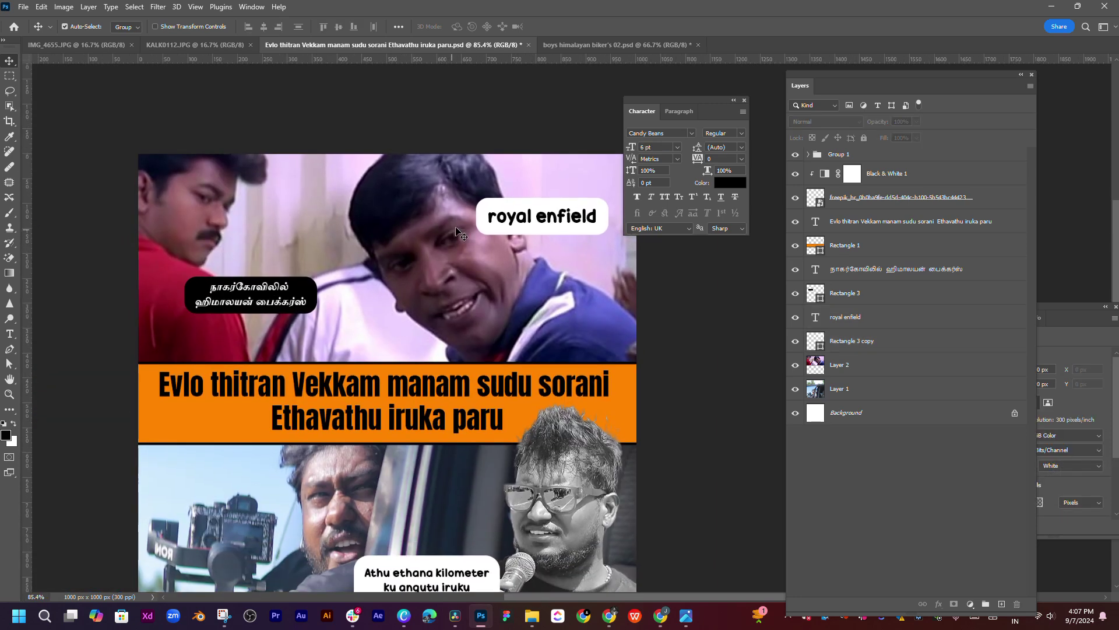
Change the white pill label to 'Royal Enfield'
double_click(500, 214)
double_click(500, 215)
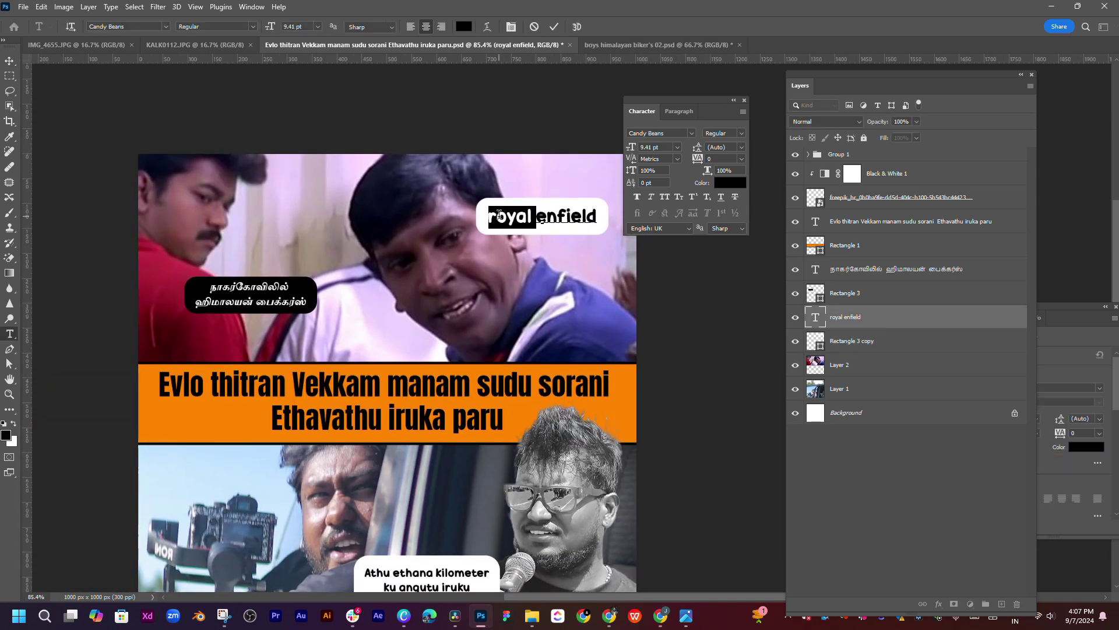
left_click(499, 214)
double_click(500, 215)
left_click(500, 217)
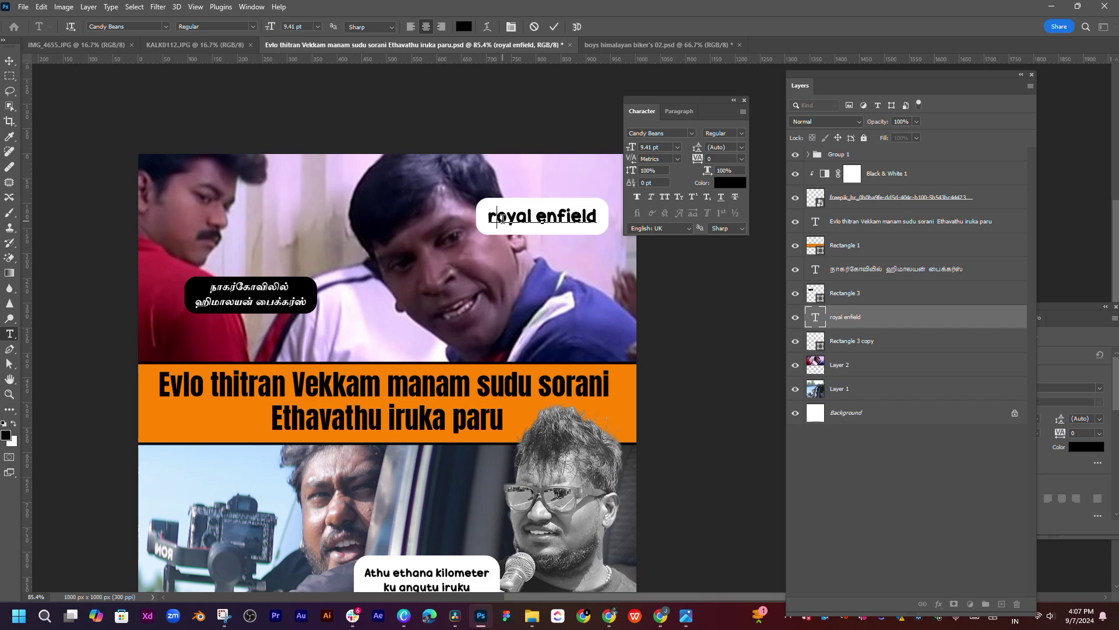
key("BackSpace")
type("R")
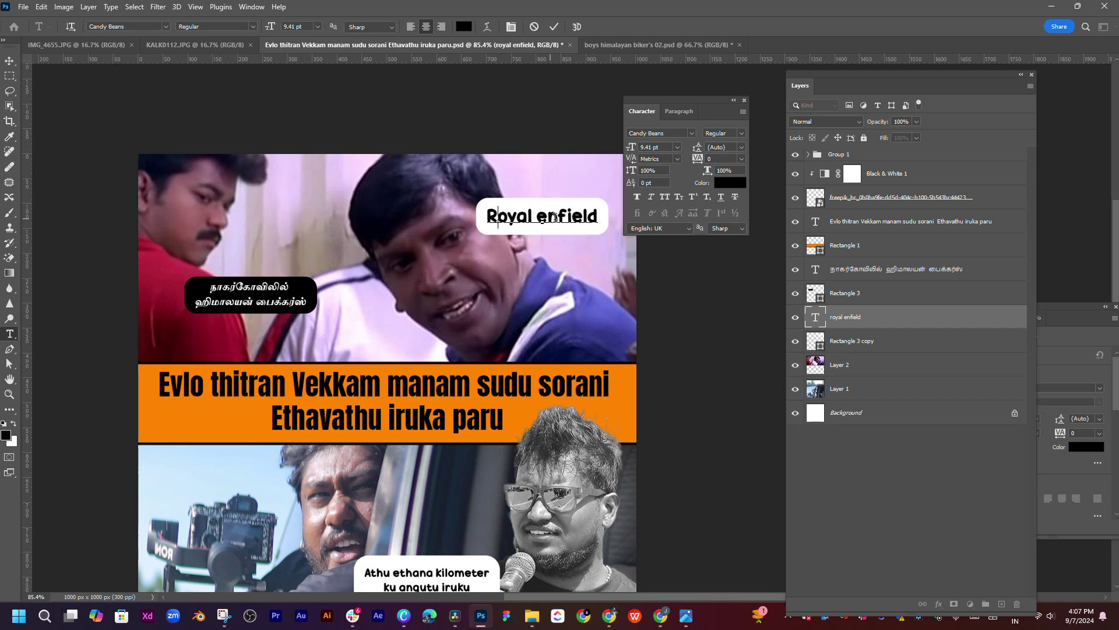
left_click_drag(551, 216, 541, 216)
type("E")
key("ctrl+Return")
key("v")
Capitalise Manam, Sudu and Sorani in the orange caption
left_click_drag(596, 432, 611, 373)
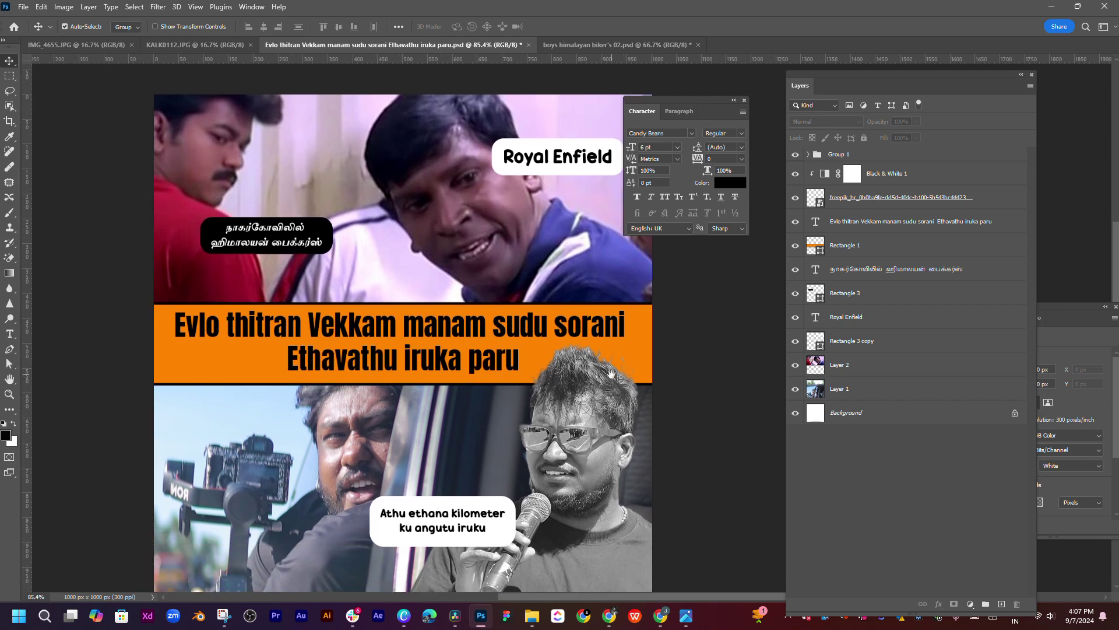
double_click(327, 328)
left_click(327, 328)
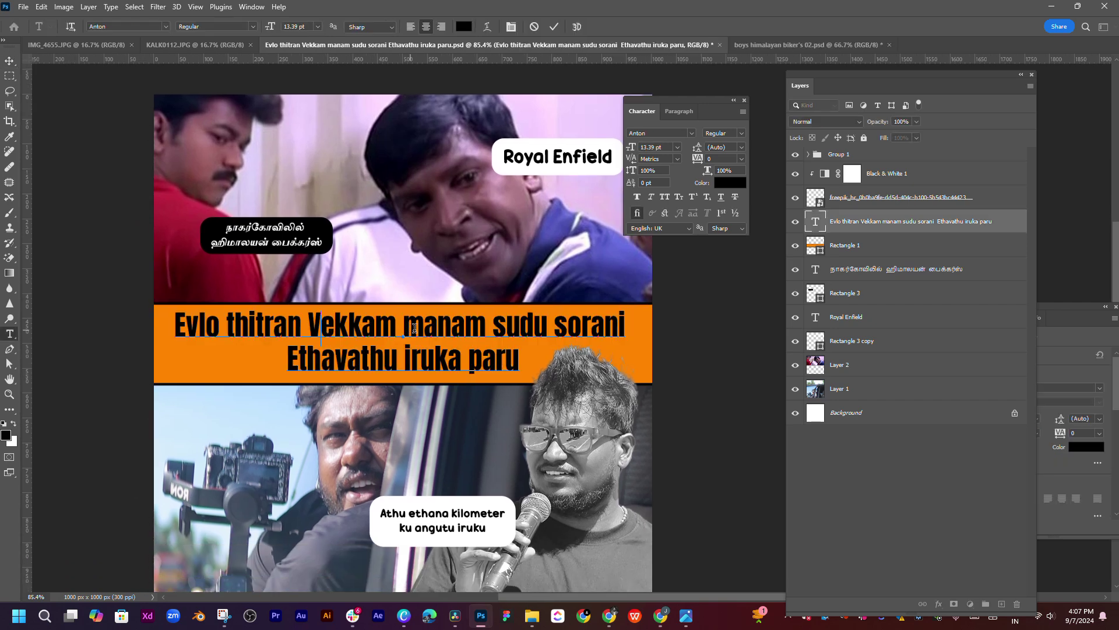
left_click_drag(415, 328, 405, 328)
type("M")
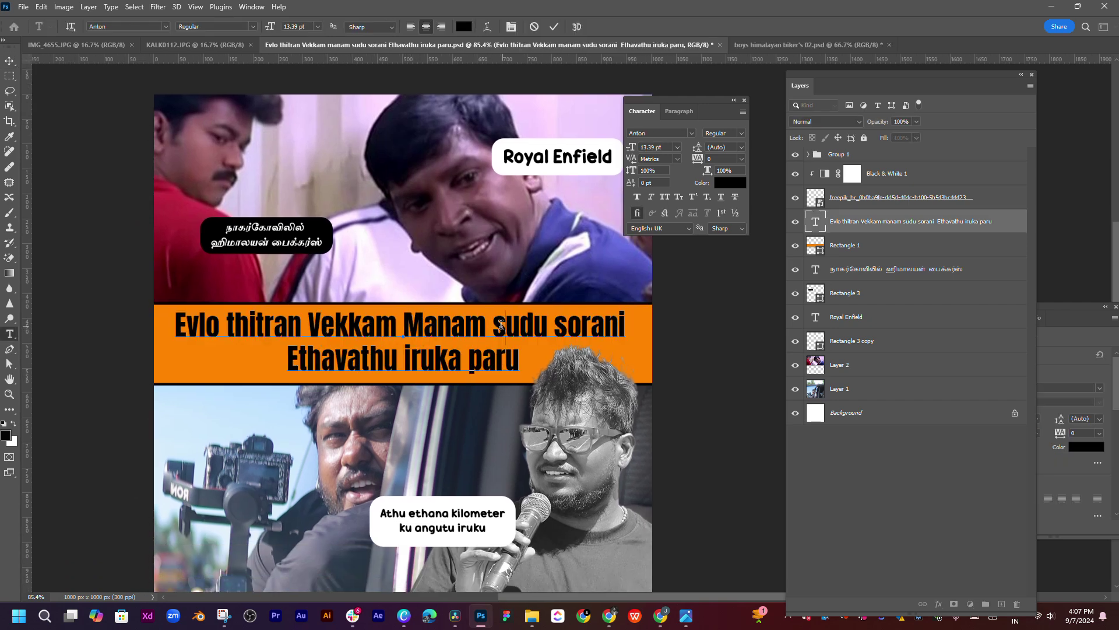
left_click_drag(501, 324, 495, 328)
type("S")
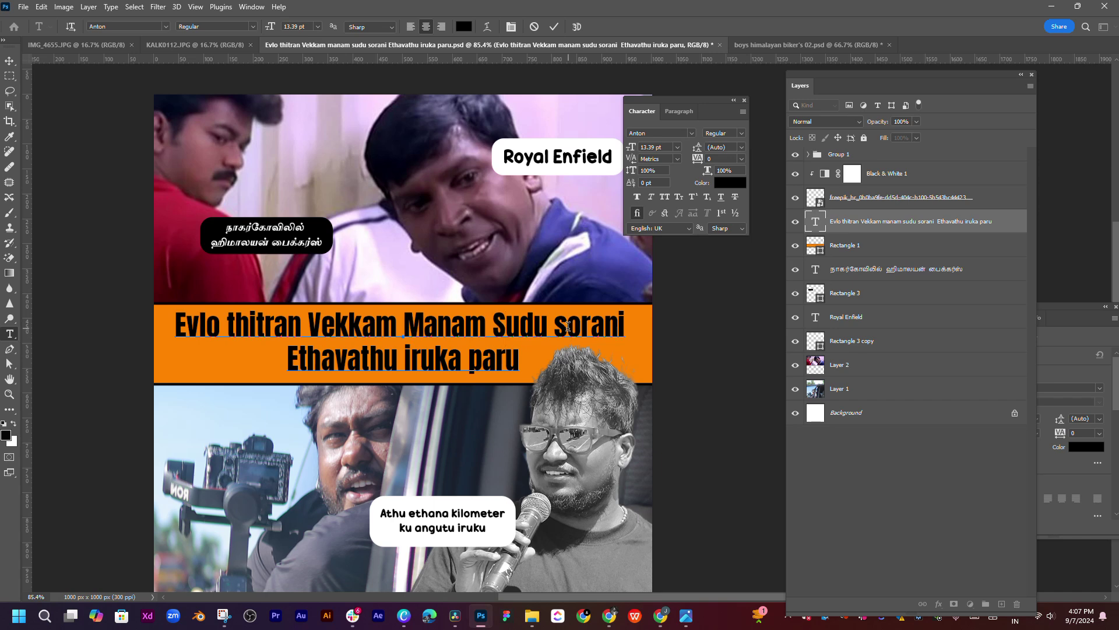
left_click_drag(567, 327, 553, 327)
type("S")
Capitalise Paru, Iruka and Thitran and commit the caption
left_click_drag(482, 358, 472, 357)
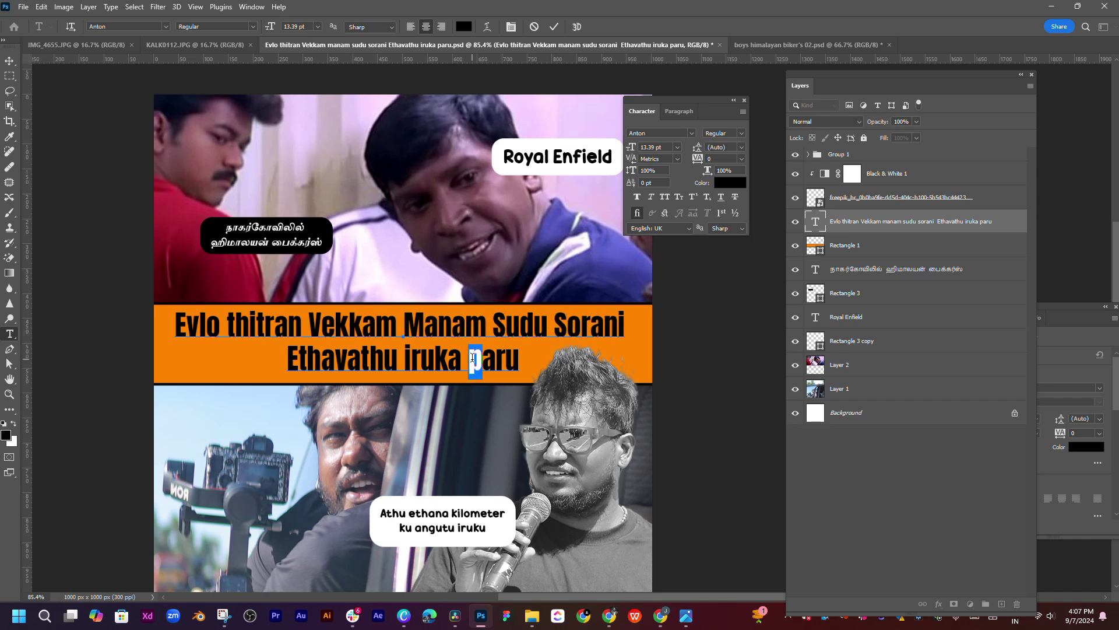
type("P")
left_click_drag(404, 359, 411, 359)
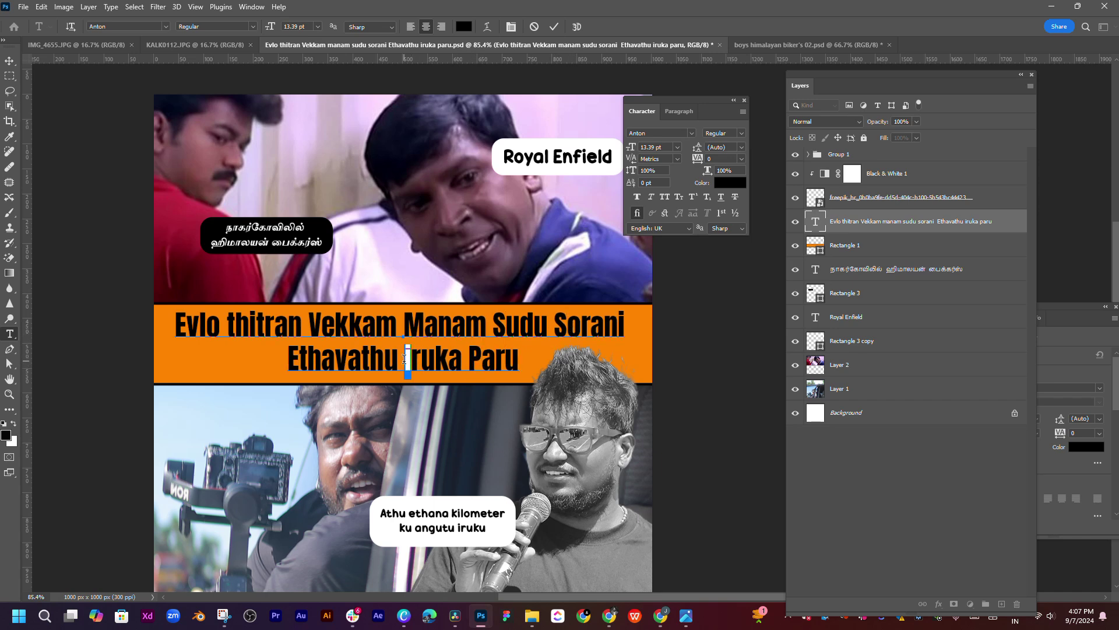
type("I")
left_click_drag(232, 317, 224, 321)
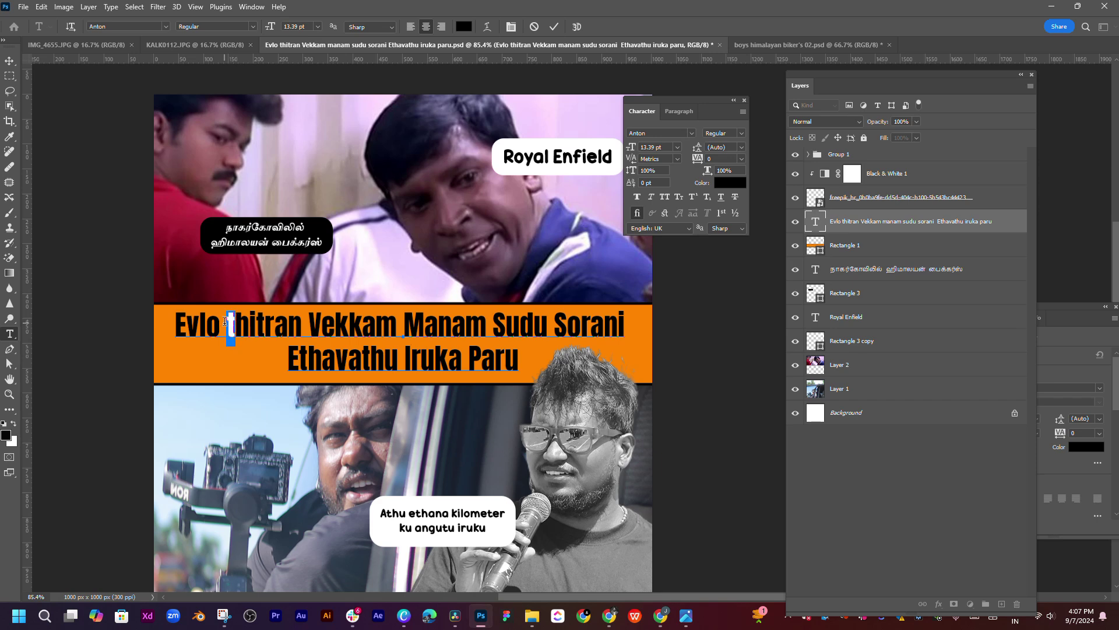
type("T")
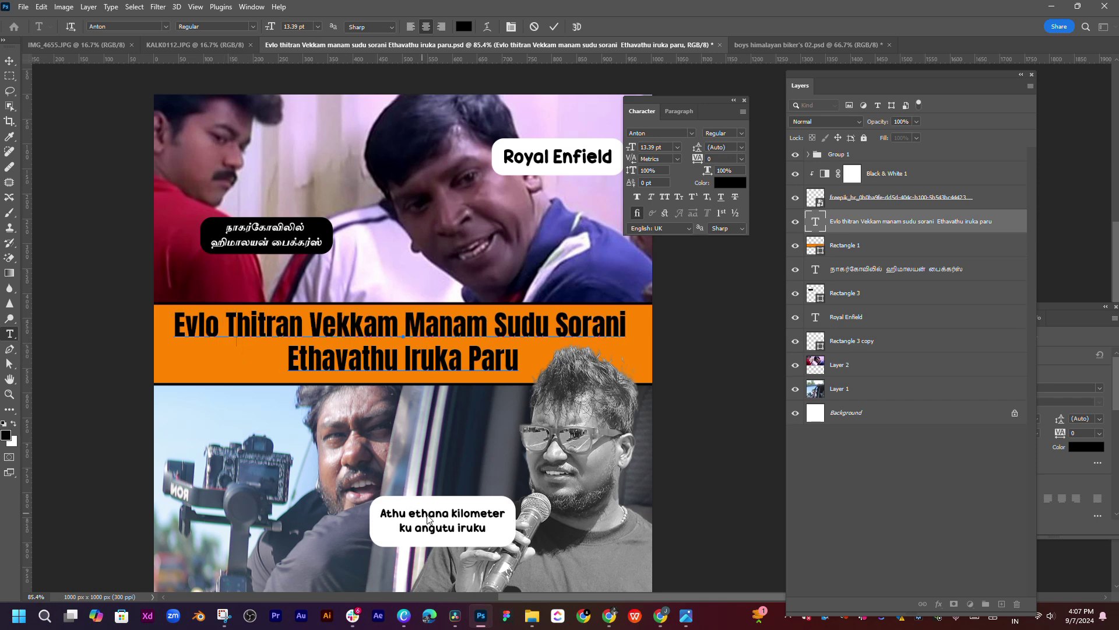
key("ctrl+Return")
key("v")
left_click(429, 517)
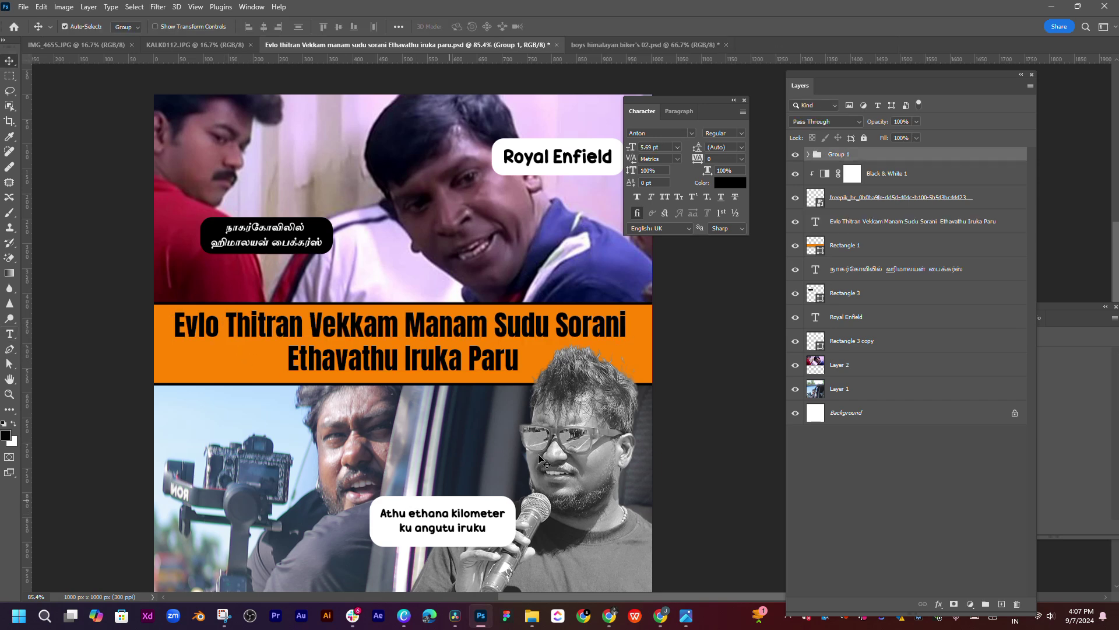
In Group 1's lower caption, capitalise Ethana, Angutu and Iruku and commit
left_click(808, 155)
left_click(849, 174)
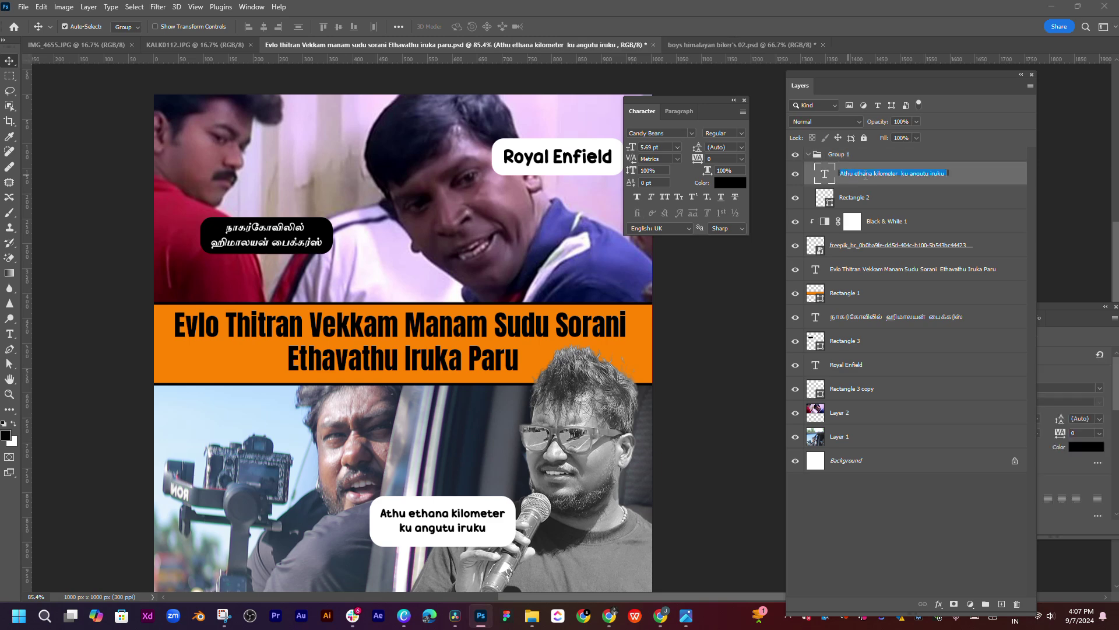
left_click(432, 528)
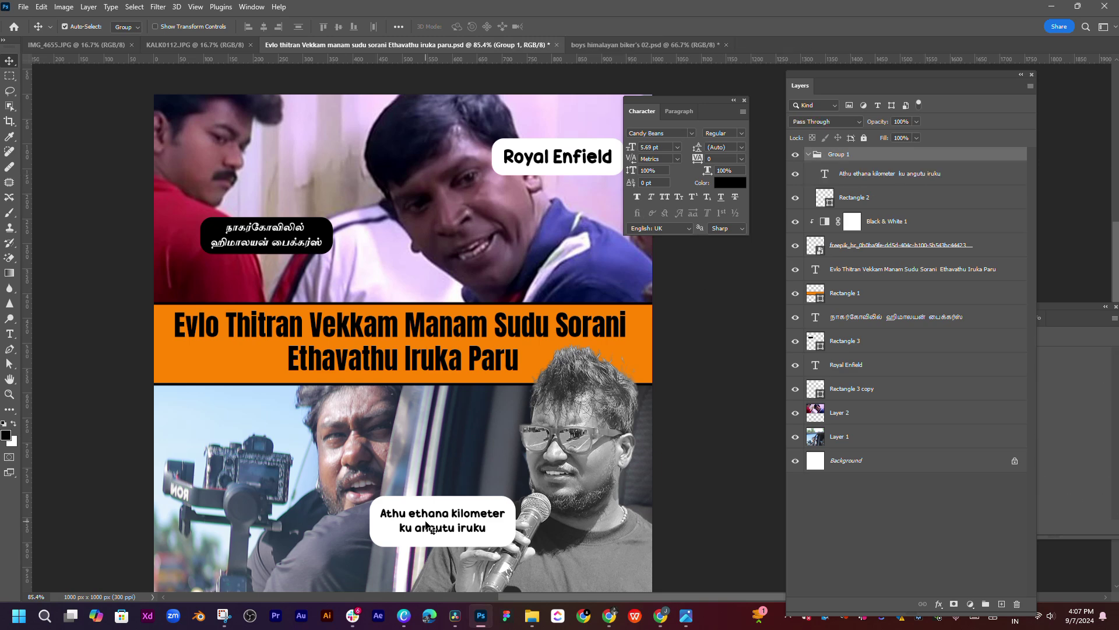
double_click(425, 513)
left_click(412, 513)
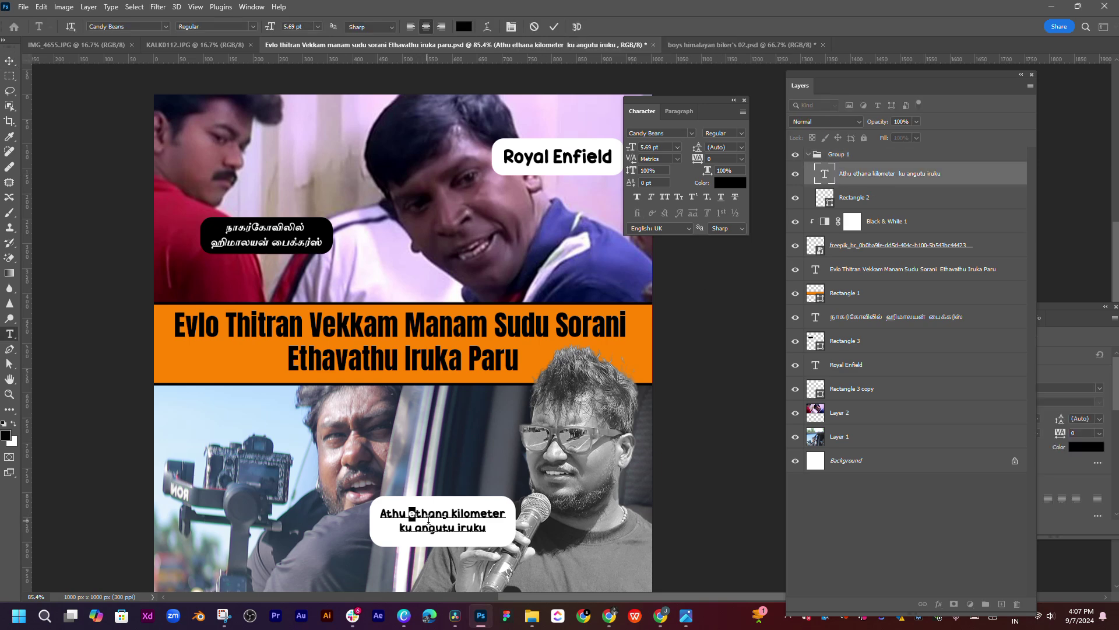
type("E")
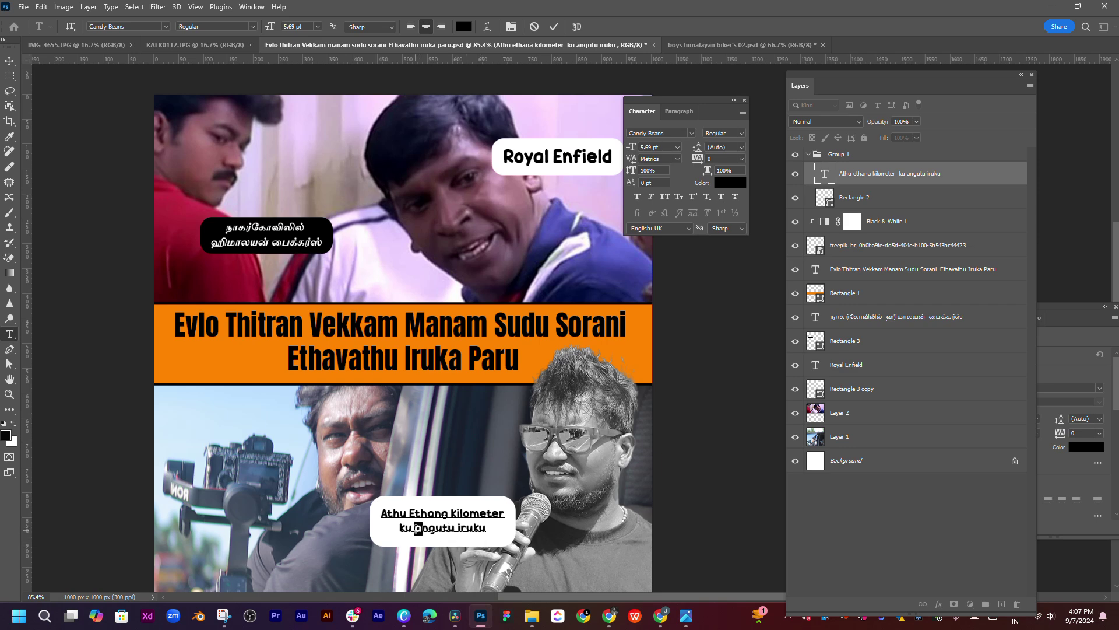
type("A")
type("I")
left_click(711, 506)
Hide the stray empty text layer, reframe the full meme and select Layer 1
left_click(711, 497)
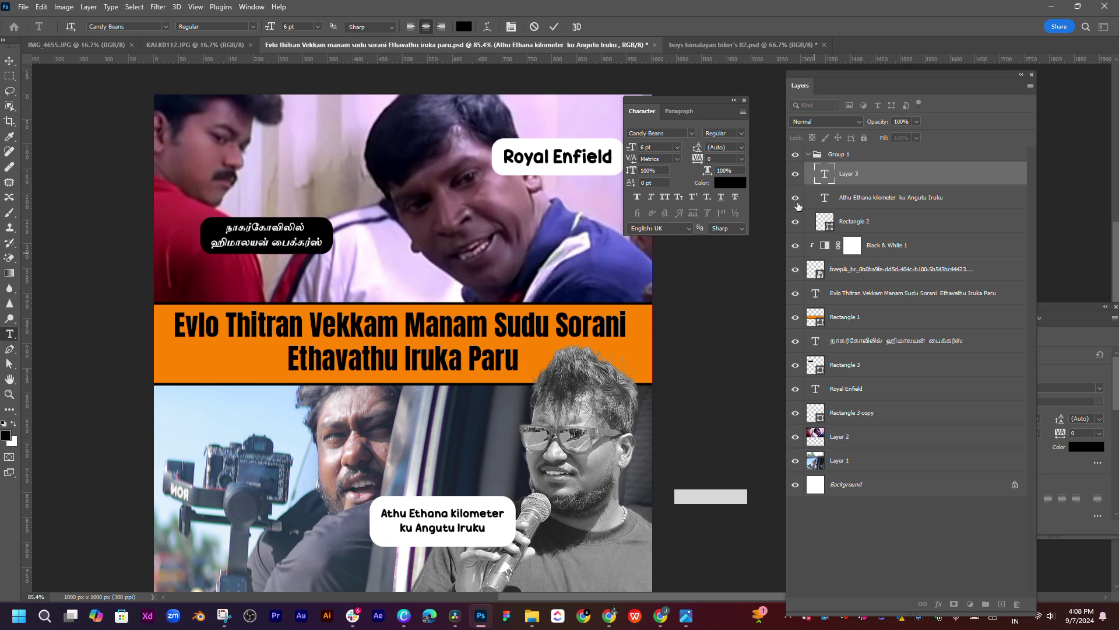
left_click(795, 174)
key("v")
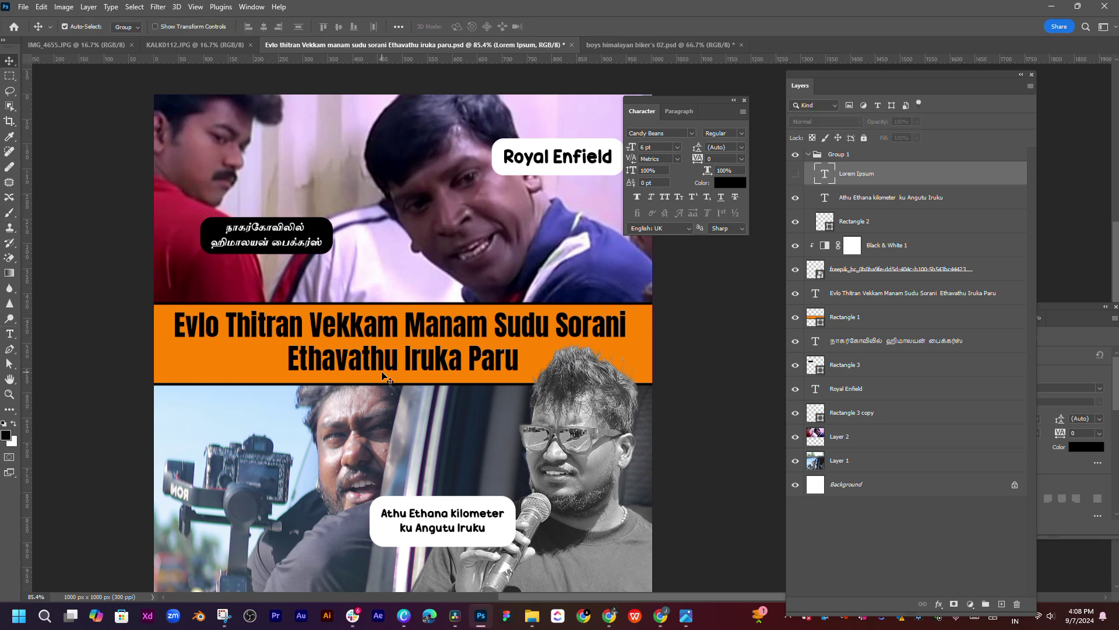
scroll(570, 309, "down", 3)
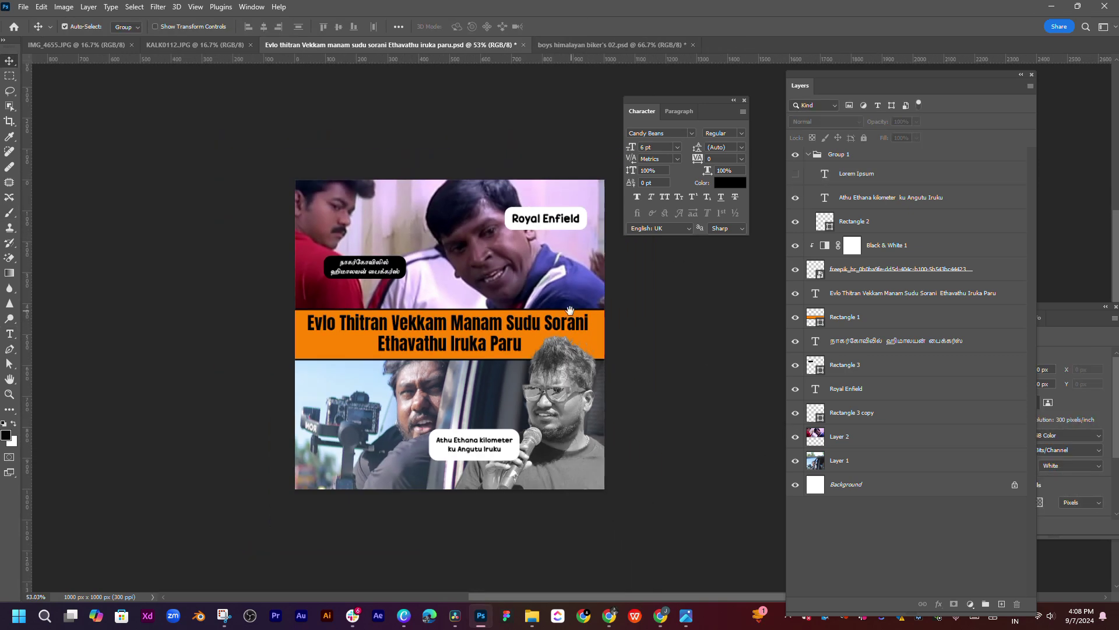
scroll(542, 321, "up", 1)
scroll(454, 356, "up", 1)
scroll(423, 373, "down", 1)
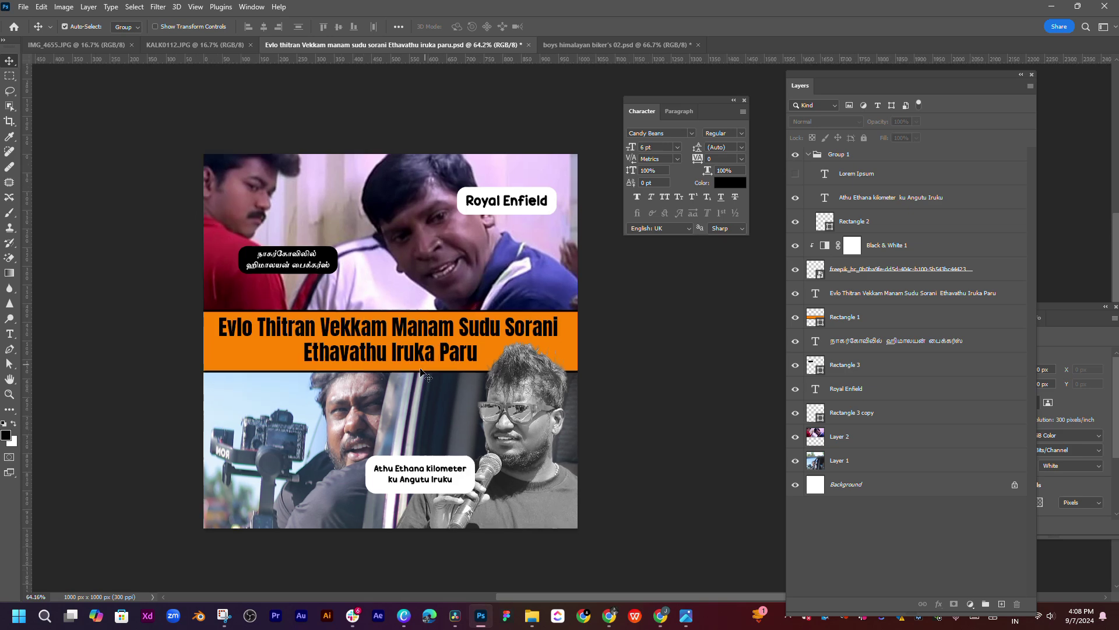
left_click_drag(490, 353, 483, 311)
left_click(354, 366)
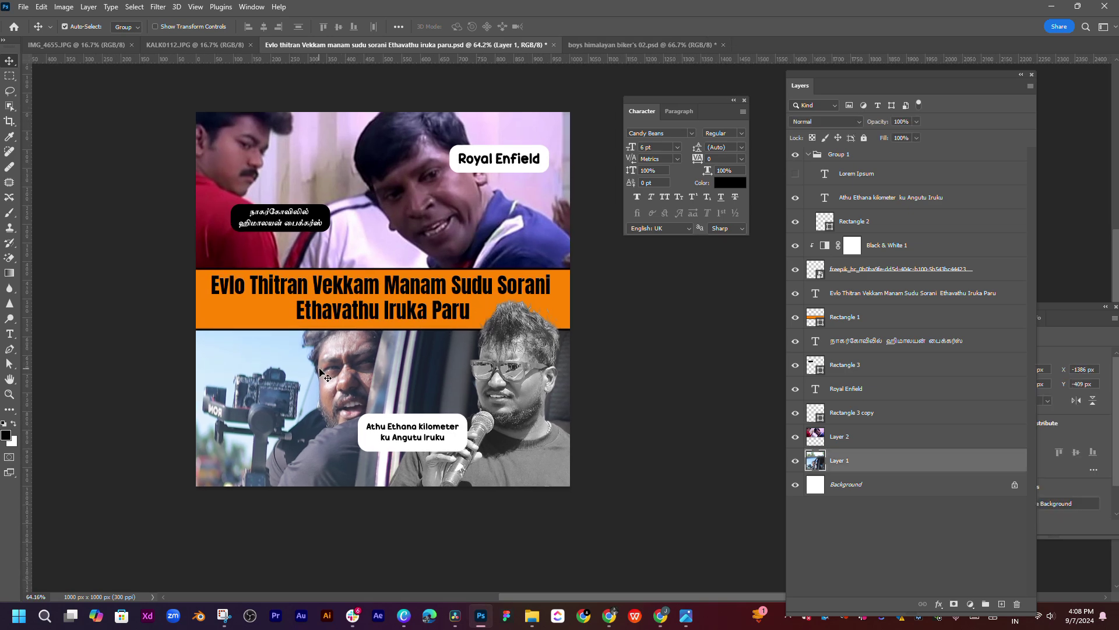
Save a JPEG copy into the bike photo folder at quality 12 (Maximum)
key("ctrl+alt+s")
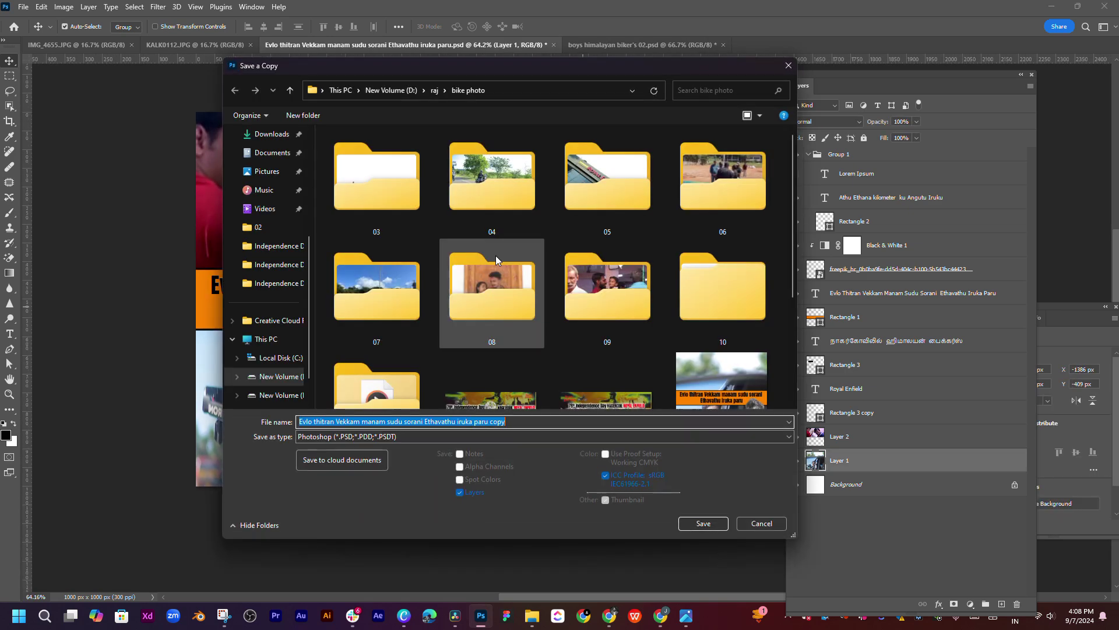
left_click_drag(455, 69, 363, 52)
scroll(428, 274, "down", 3)
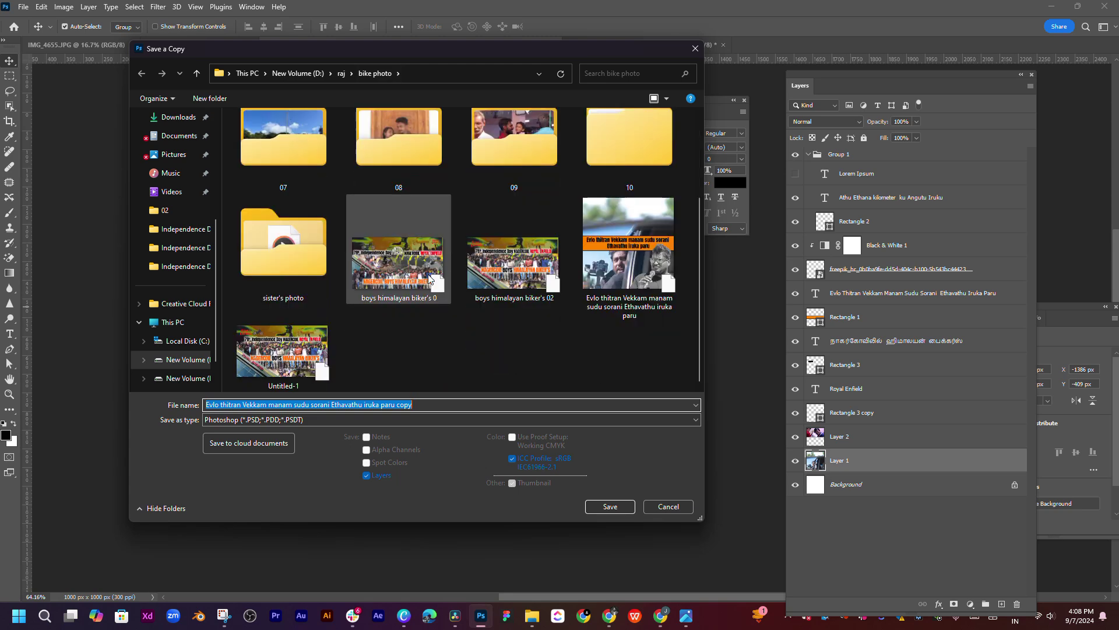
left_click(429, 373)
left_click(278, 419)
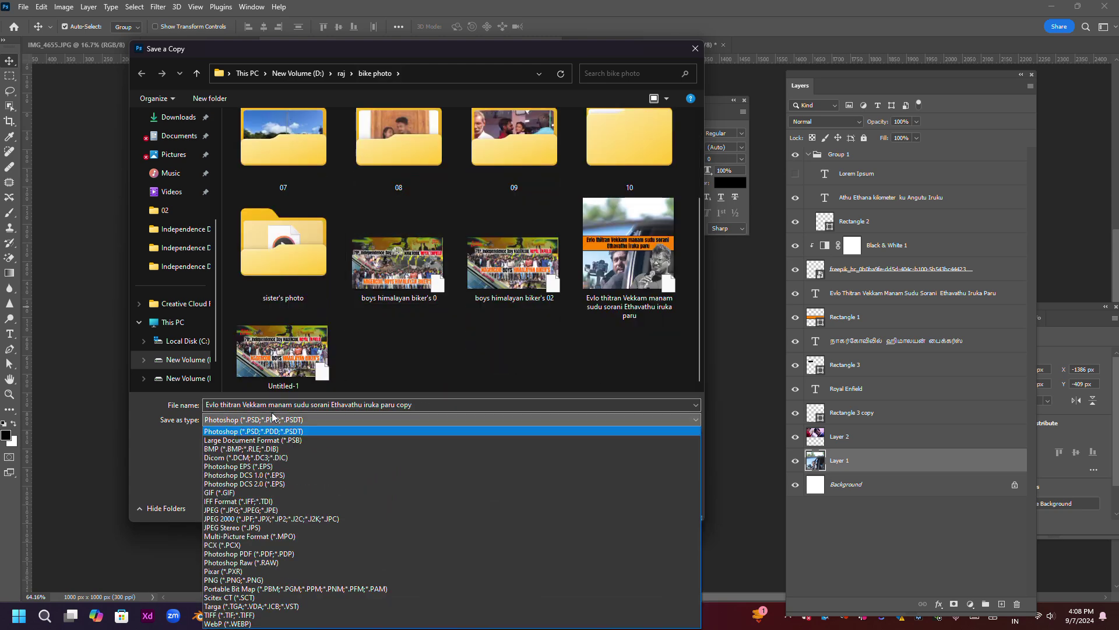
left_click(236, 510)
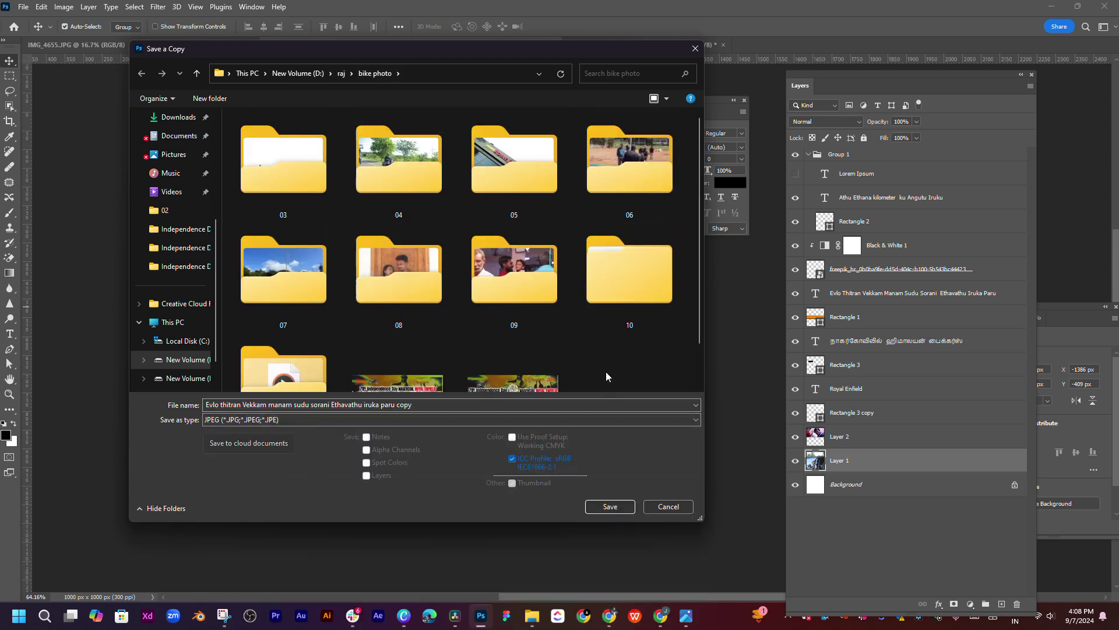
scroll(606, 372, "down", 1)
left_click(609, 506)
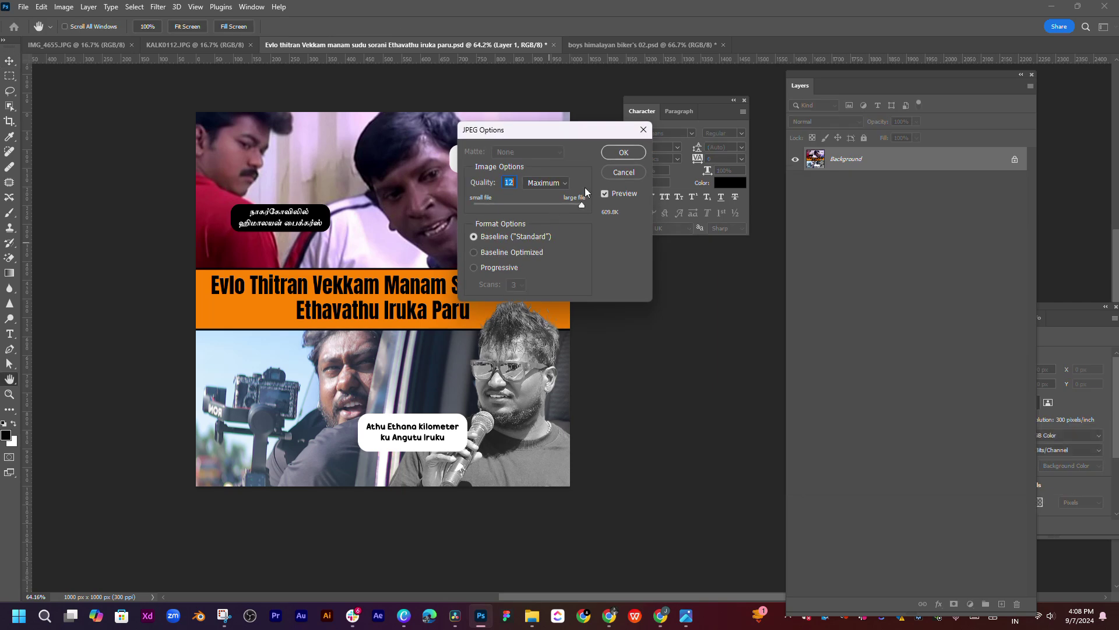
left_click(623, 152)
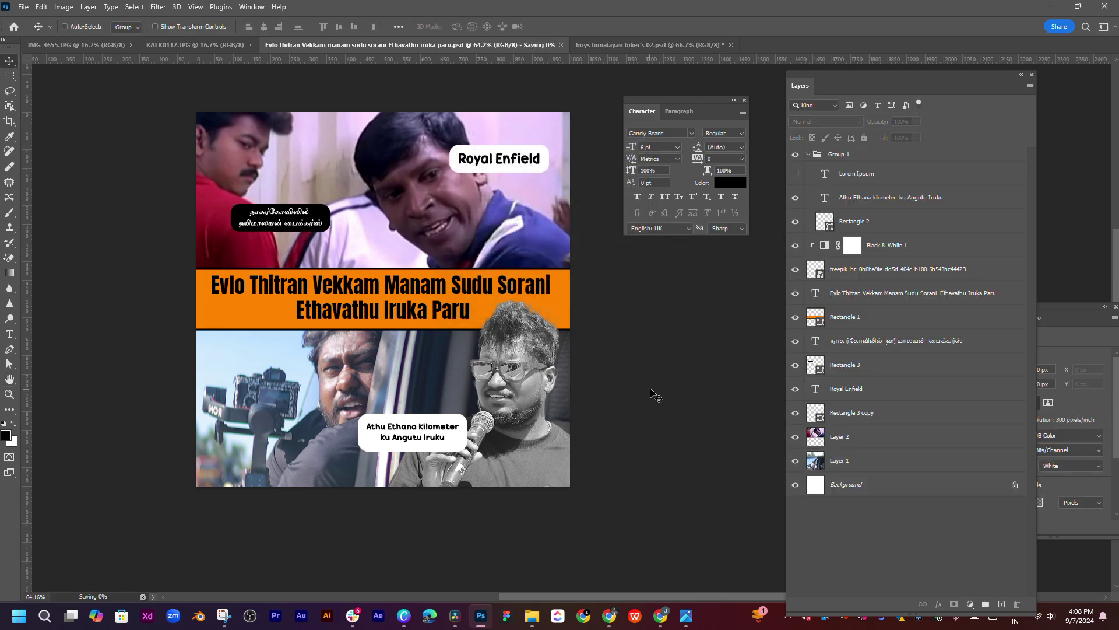